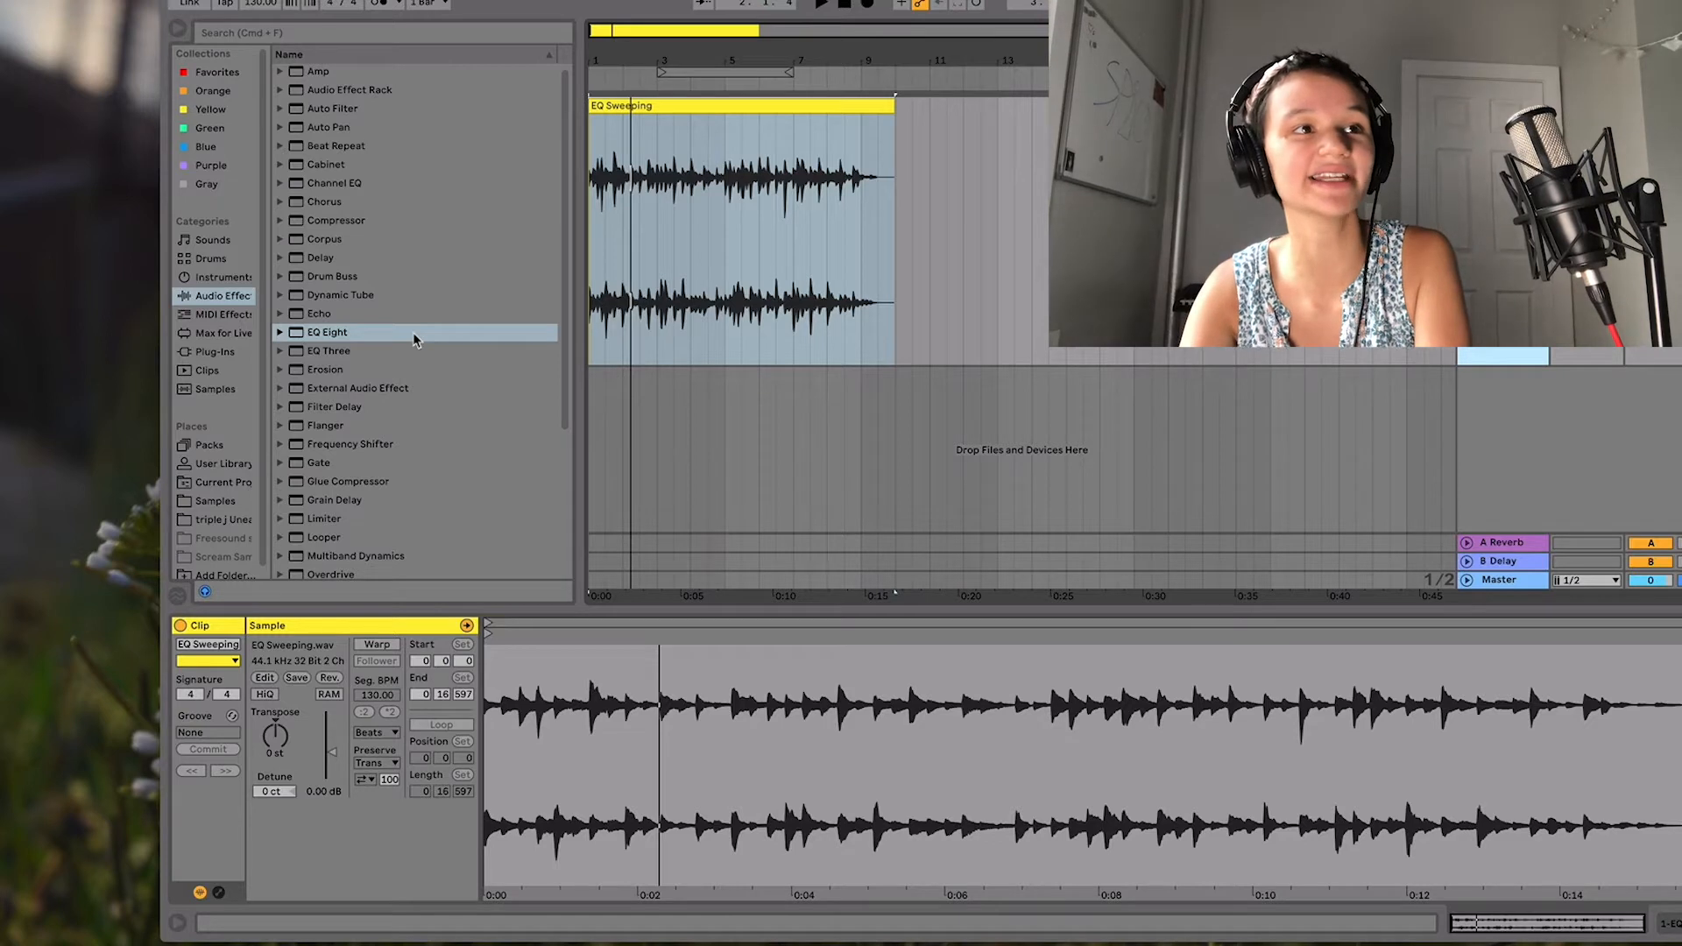
Add the EQ Eight audio effect to the EQ Sweeping track and expand its frequency display, making it slightly taller.
click(416, 340)
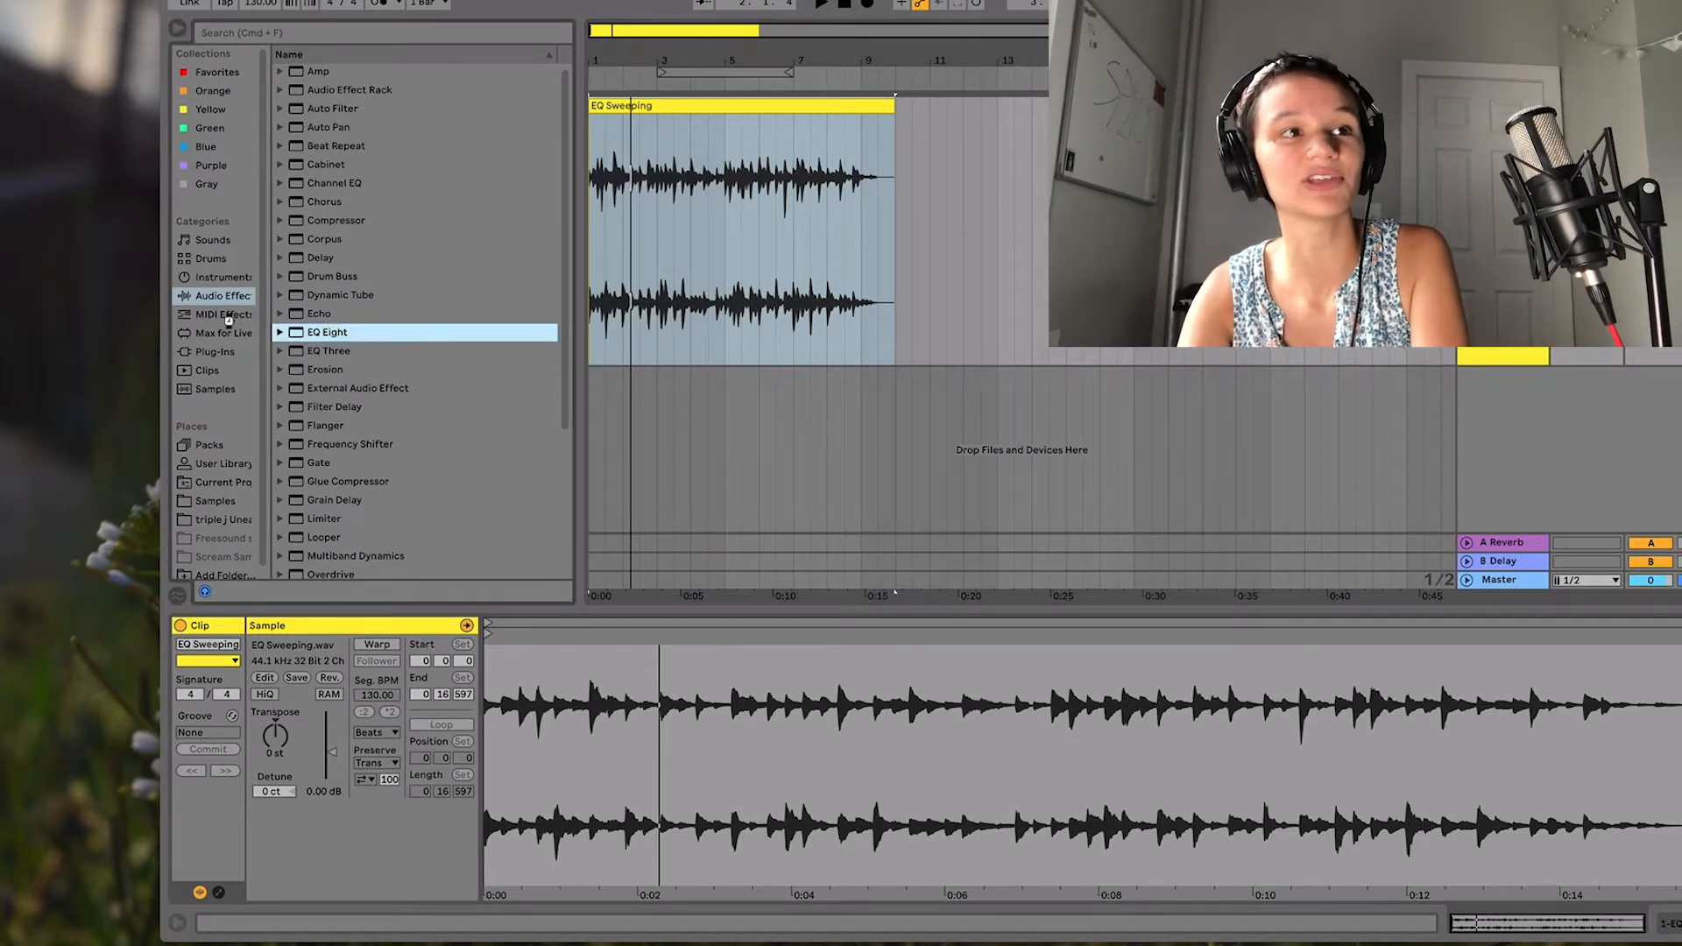
key(Return)
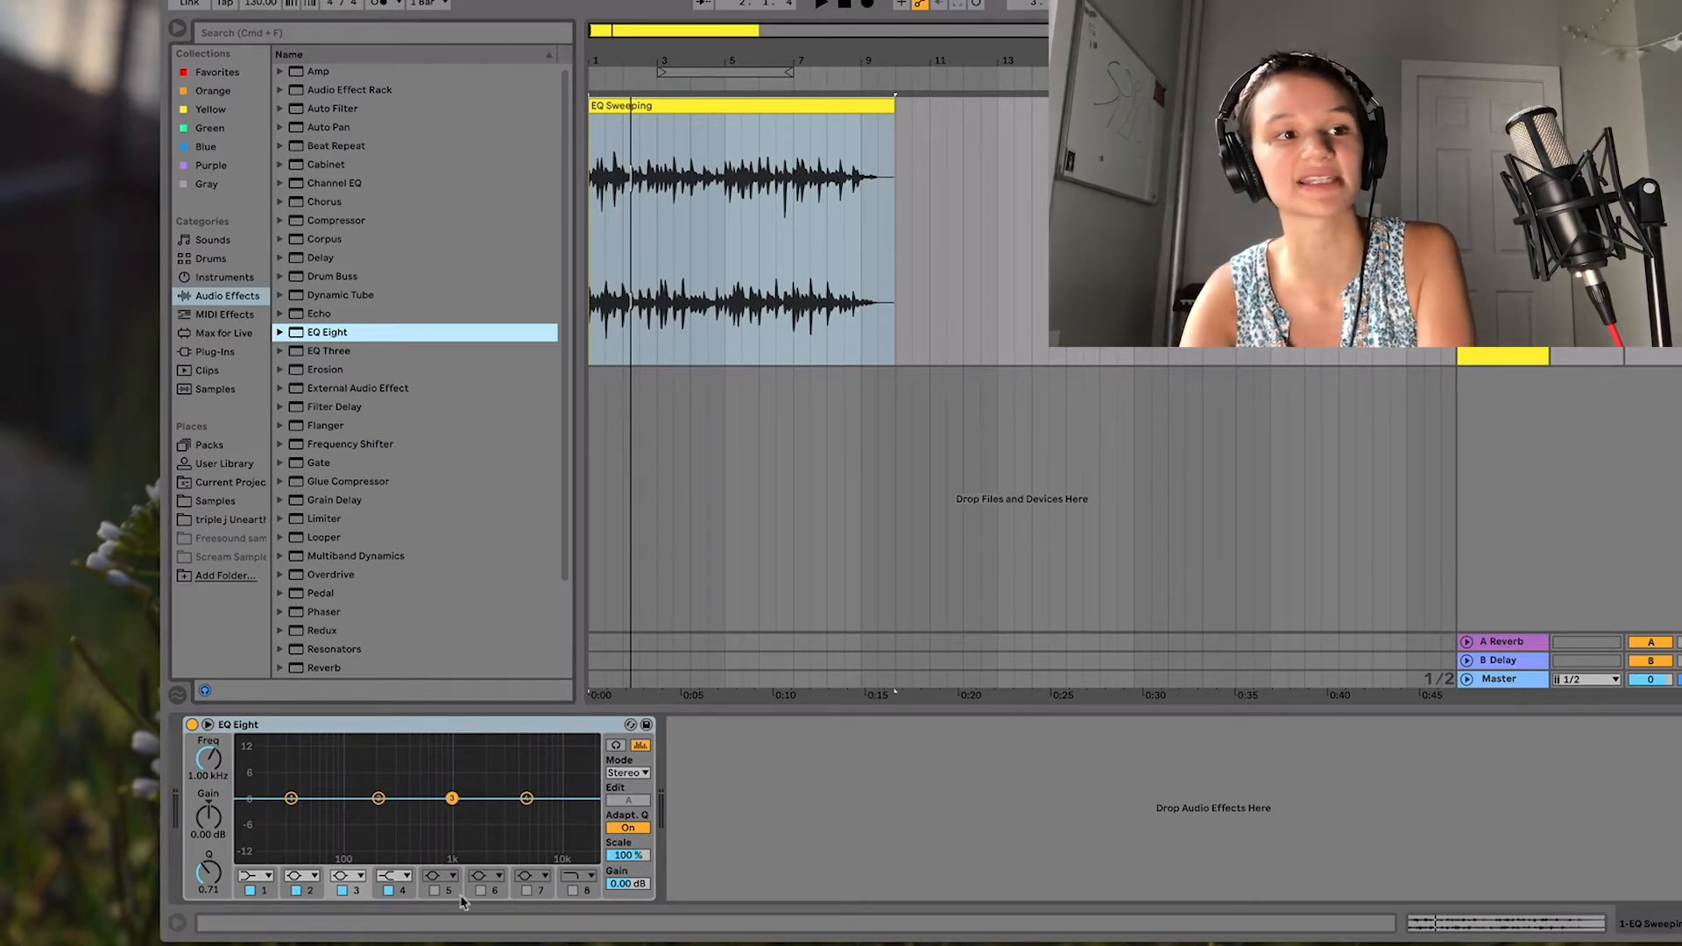
click(207, 726)
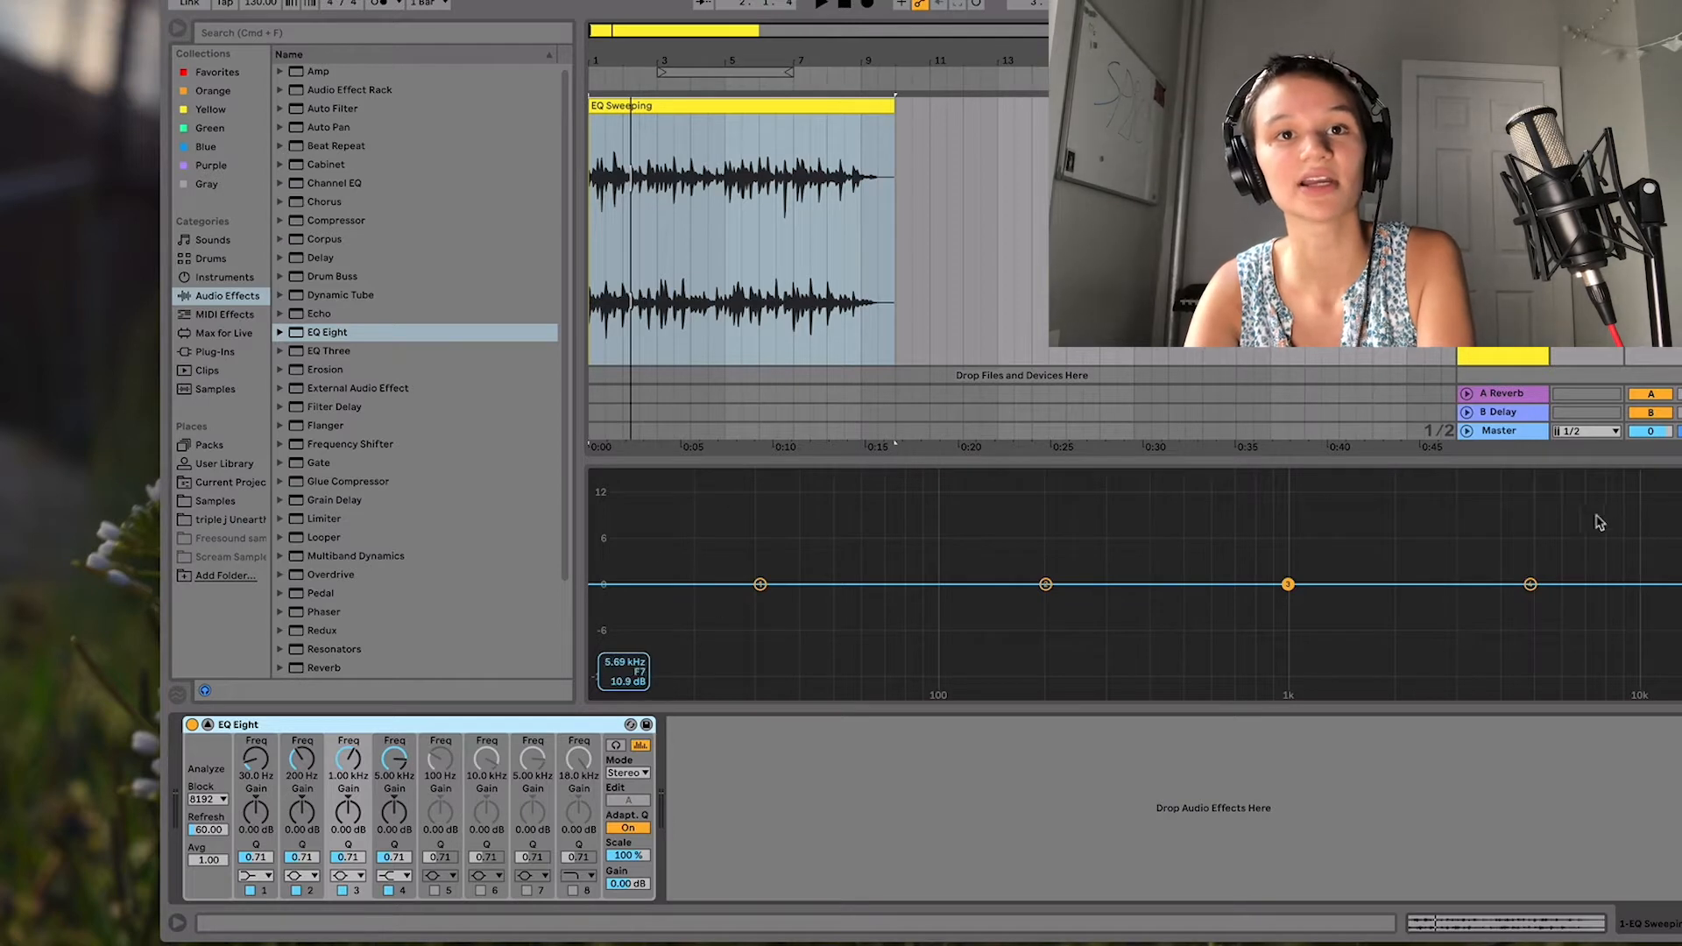
drag(616, 464, 616, 455)
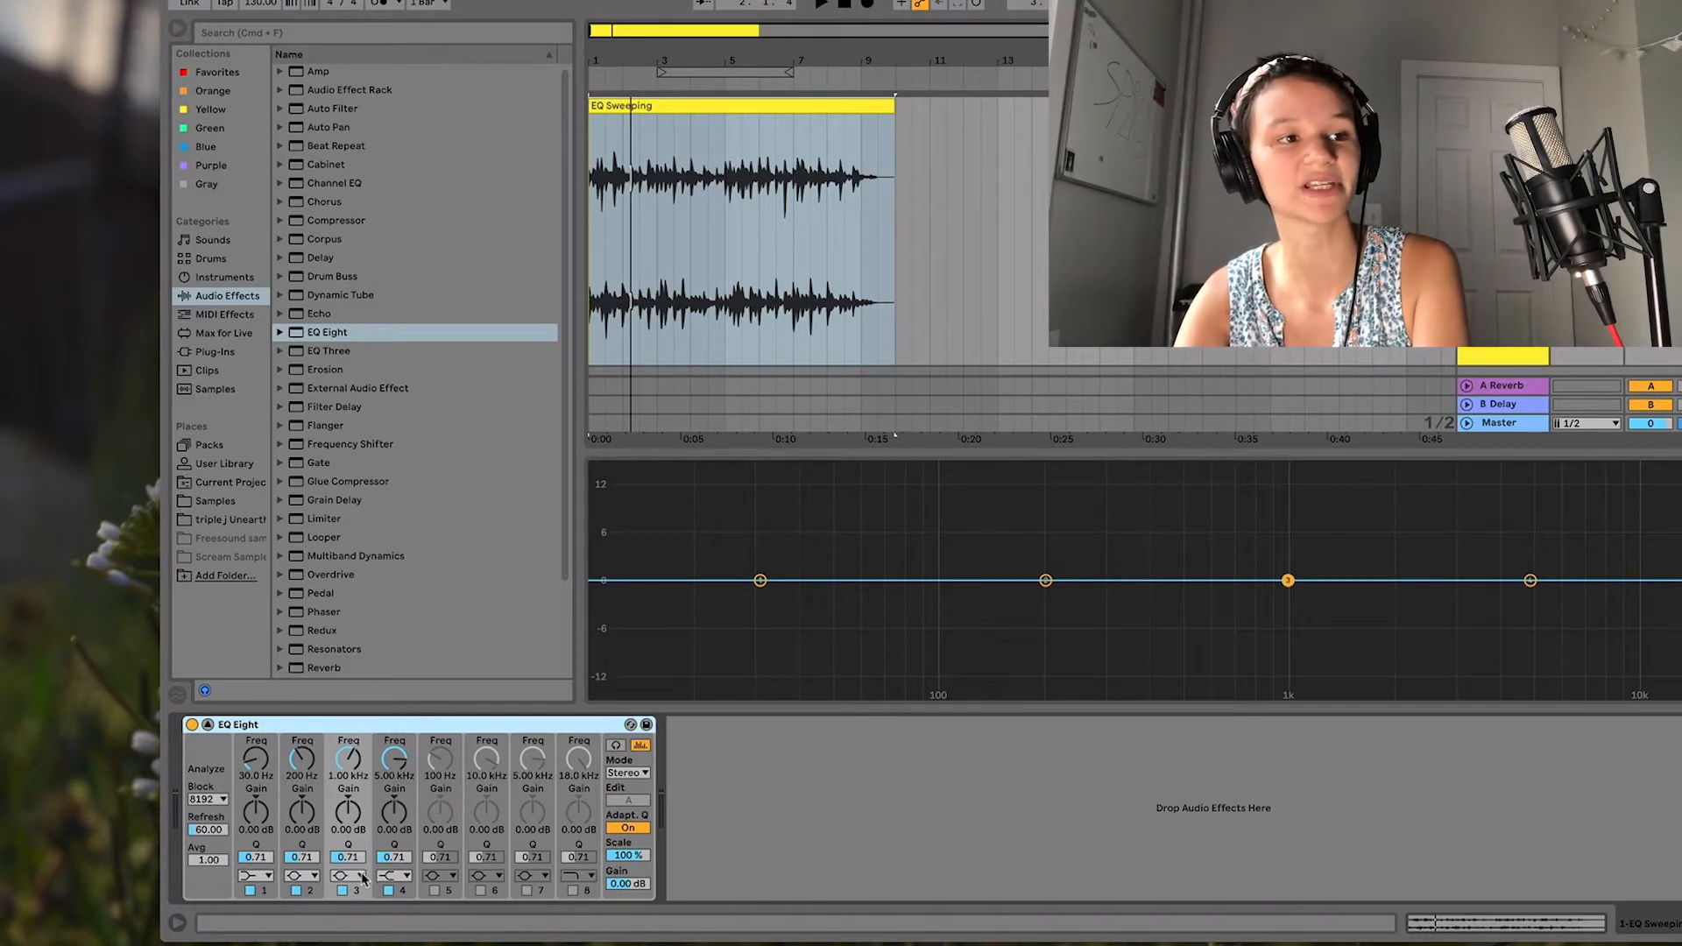
Change EQ bands 4 and 1 to bell filters and raise band 1's frequency to 75.1 Hz.
click(402, 876)
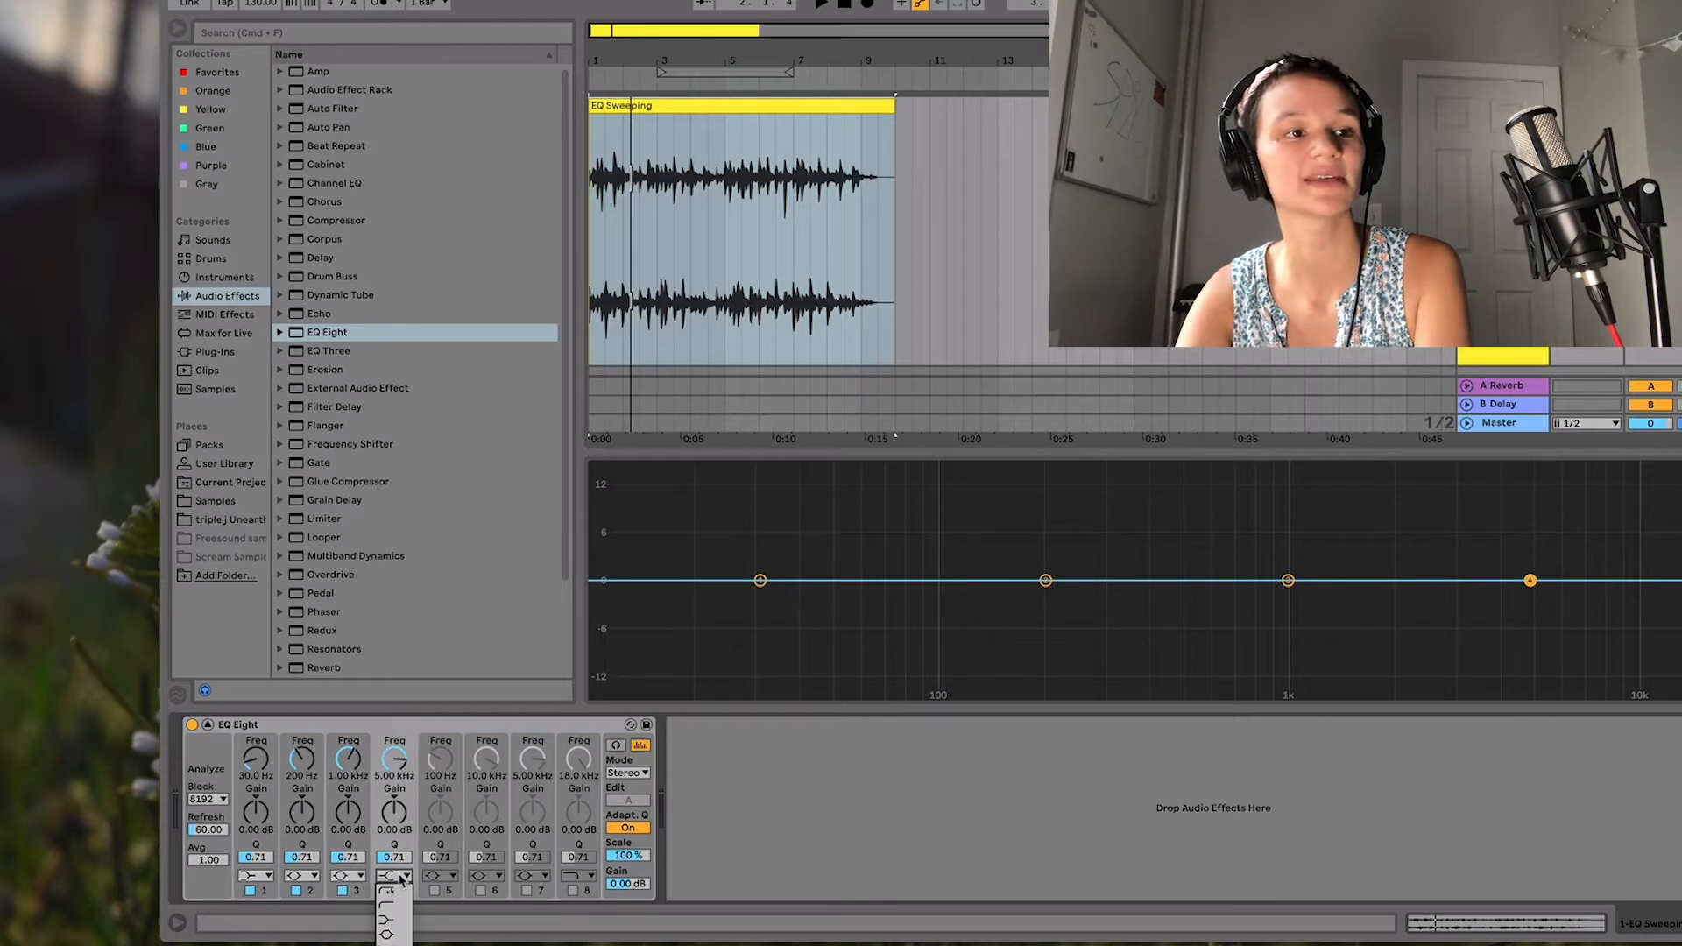
click(386, 936)
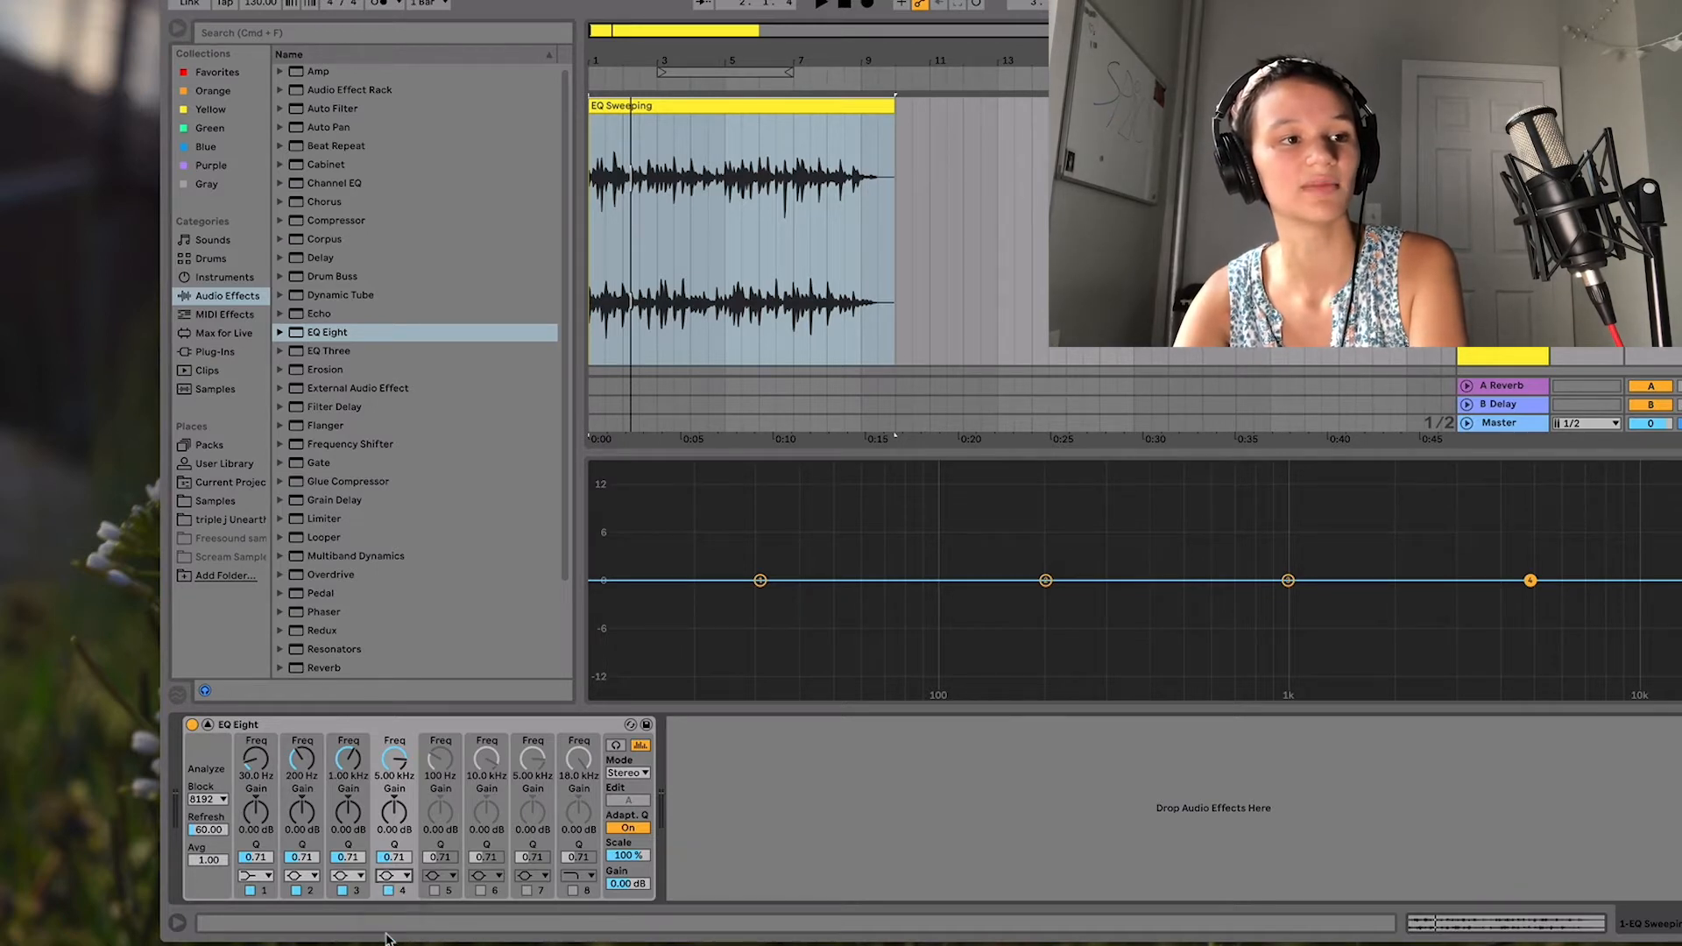
click(255, 876)
click(267, 936)
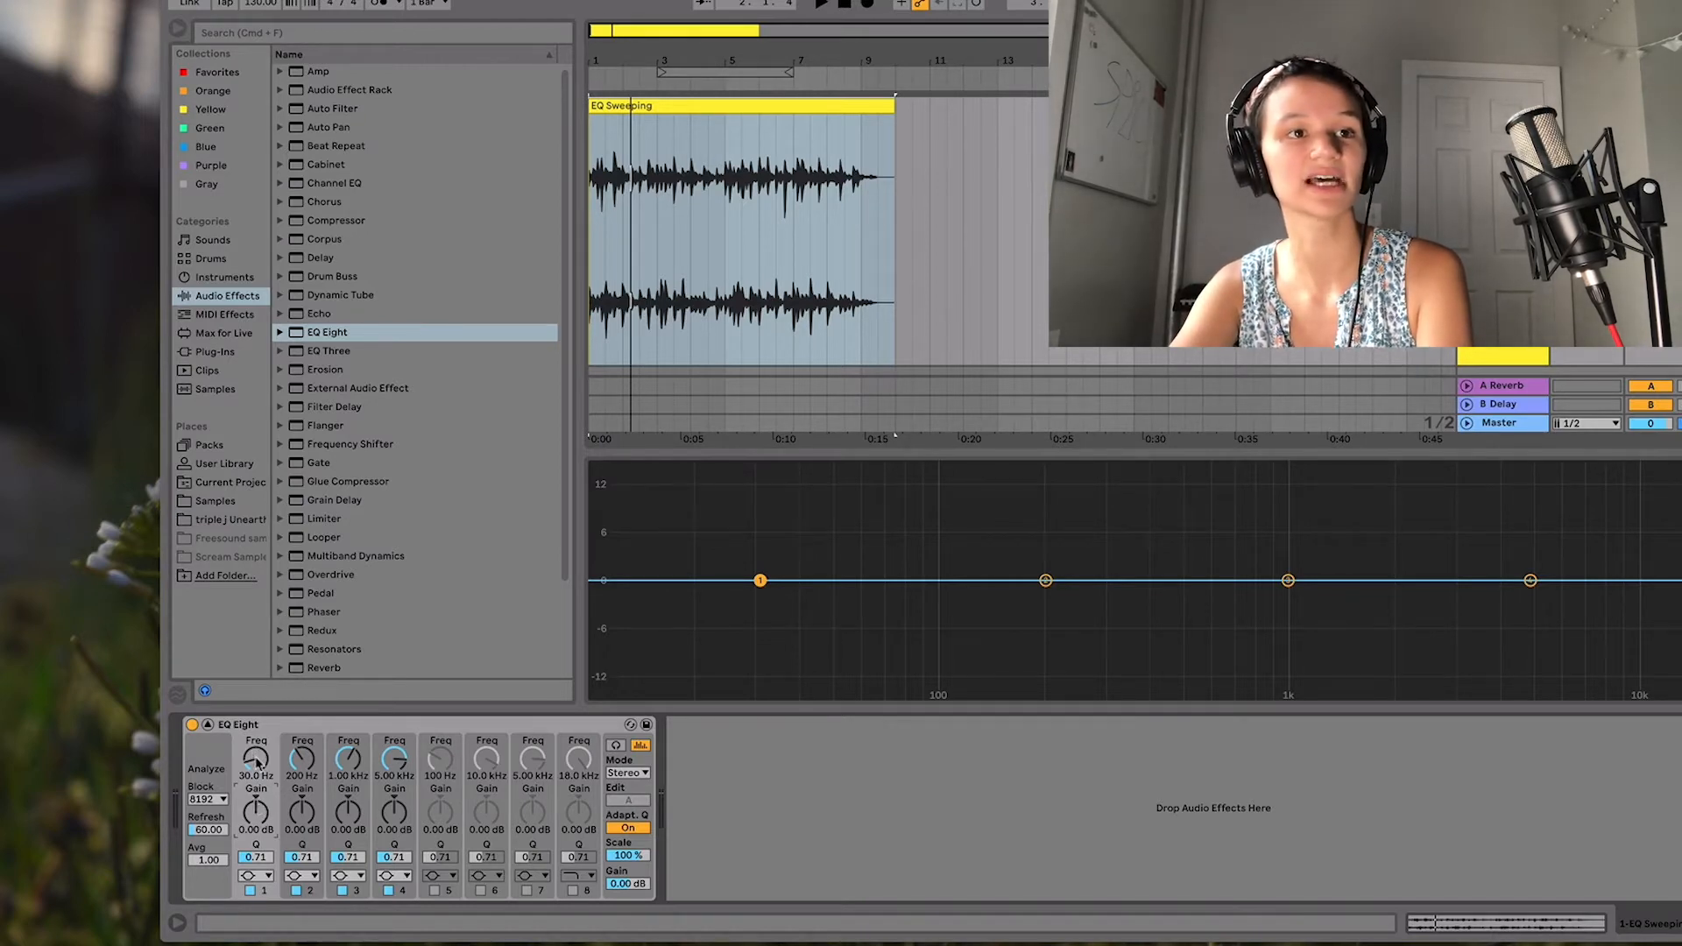
mouse_move(256, 759)
mouse_down()
mouse_move(256, 678)
mouse_move(256, 789)
mouse_move(256, 631)
mouse_move(256, 732)
mouse_up()
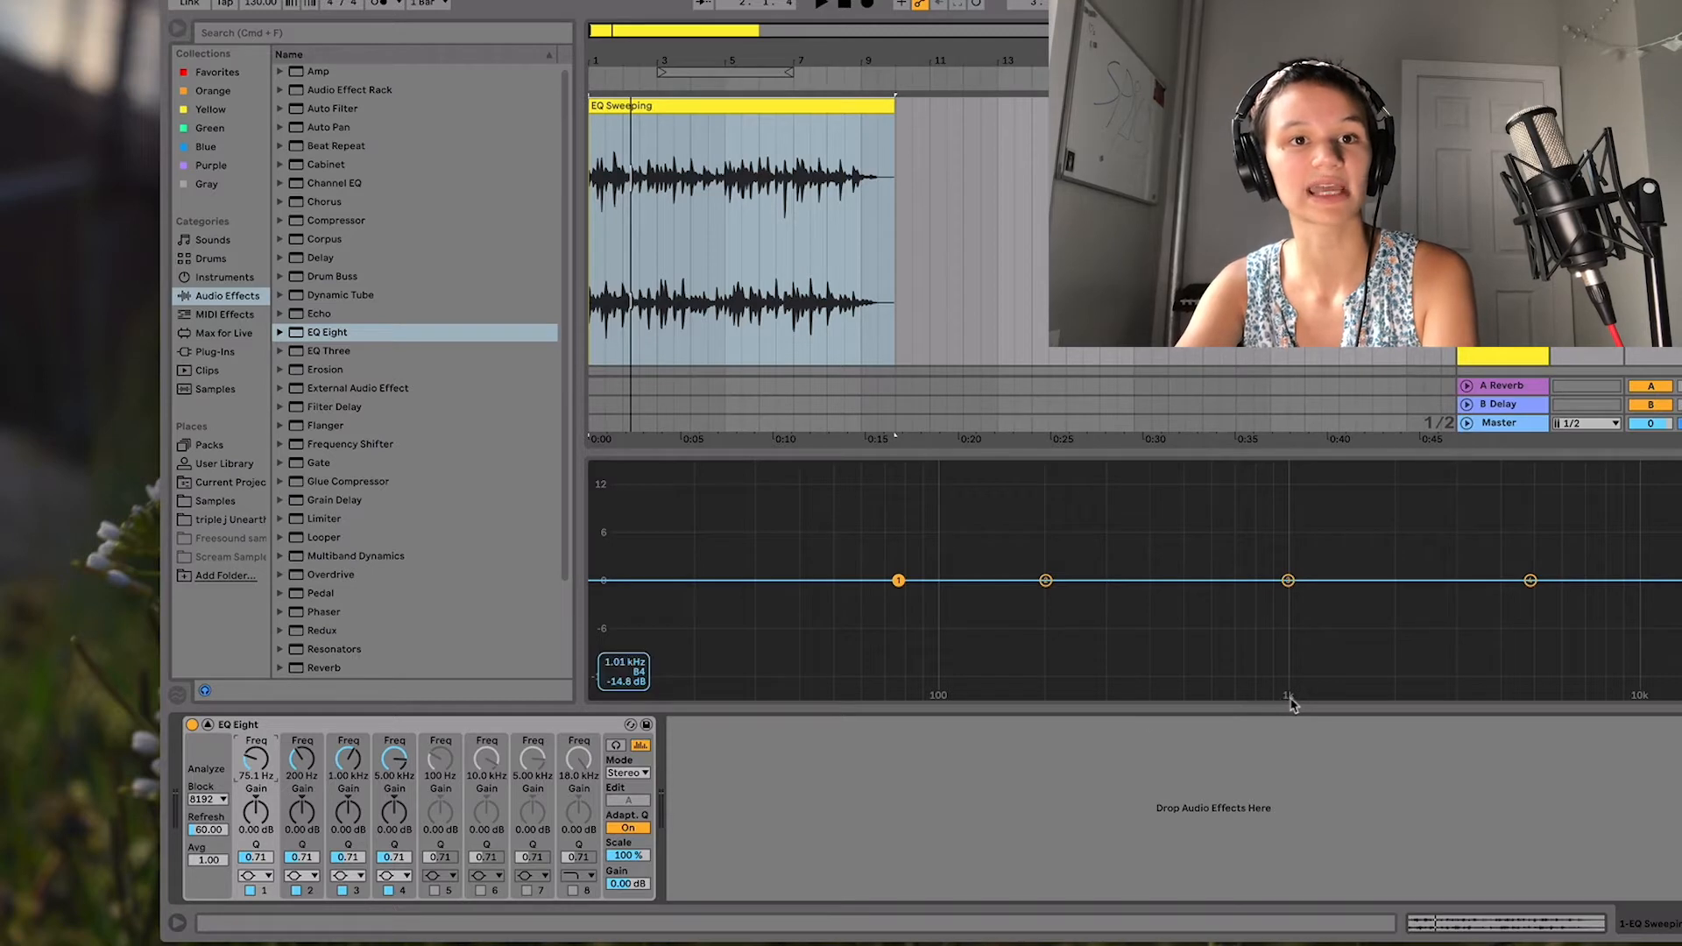
Play the EQ Sweeping clip from its start to examine its frequency spectrum, and stop playback near the clip's end.
click(624, 263)
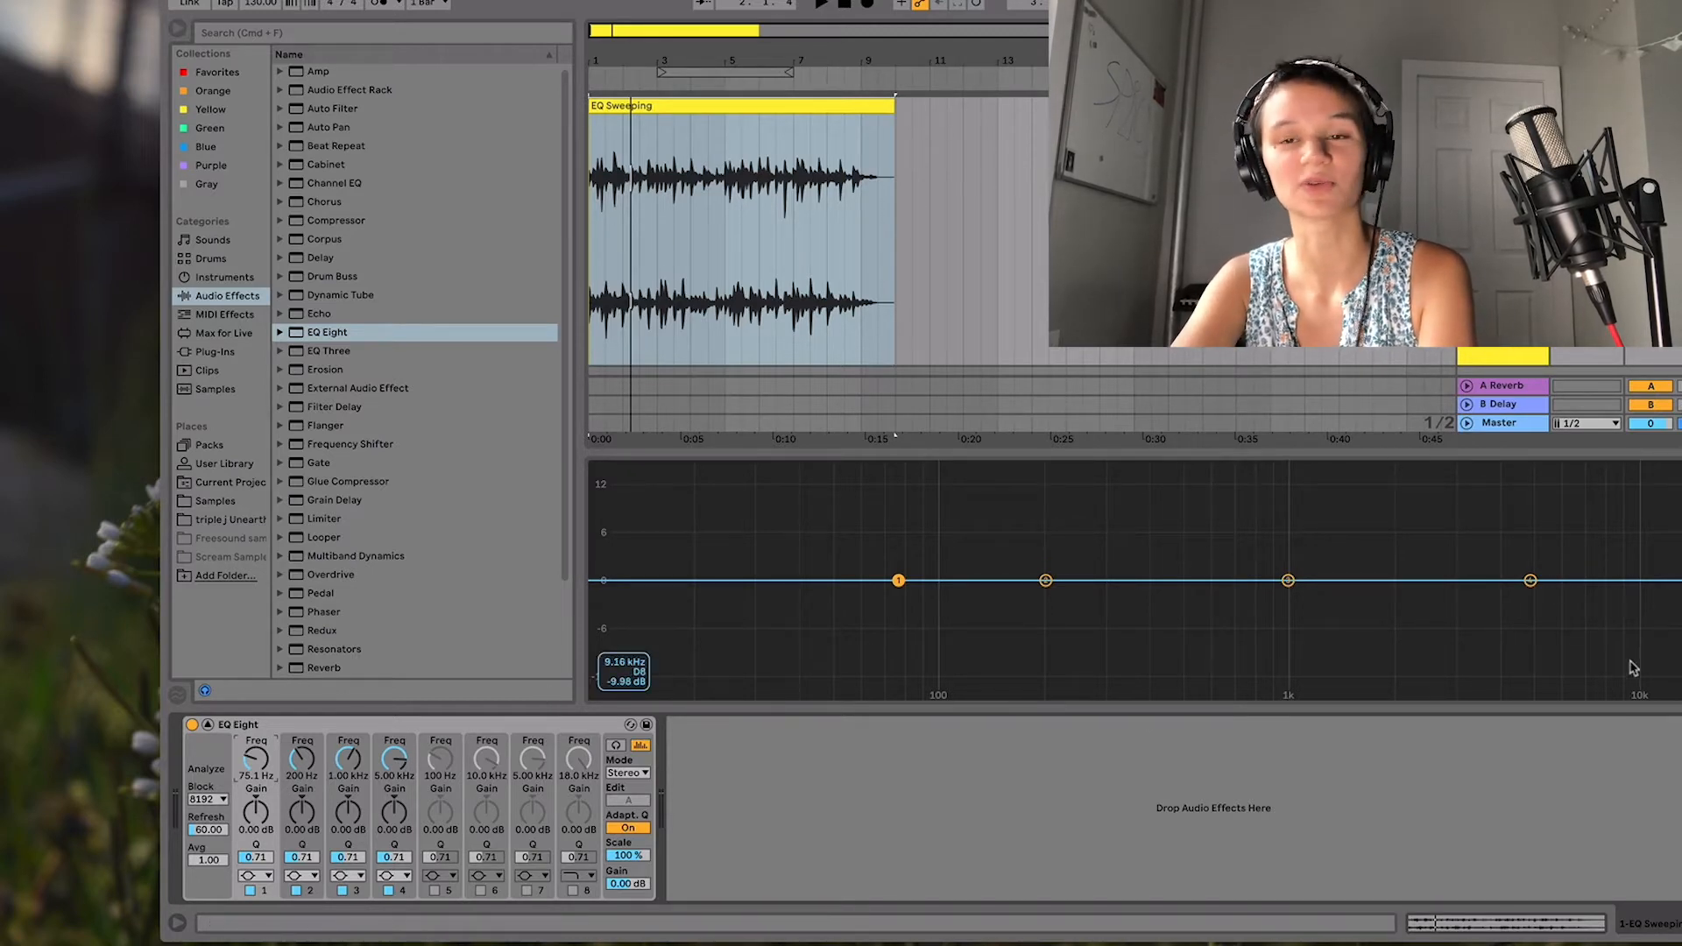
click(648, 249)
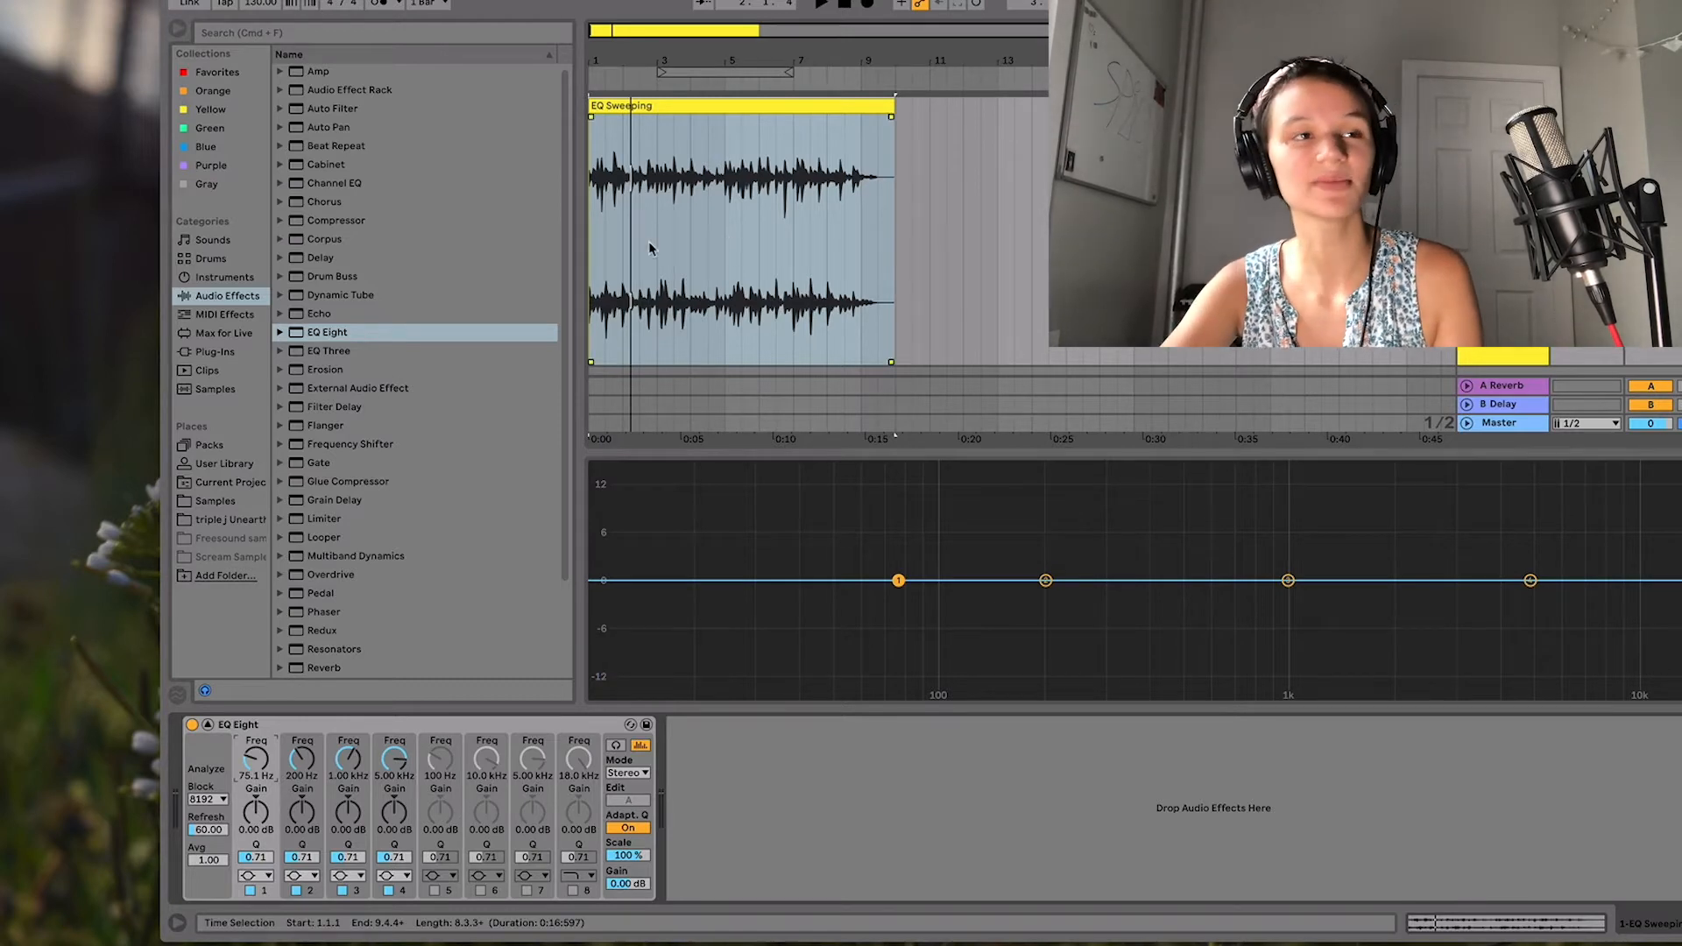
click(592, 214)
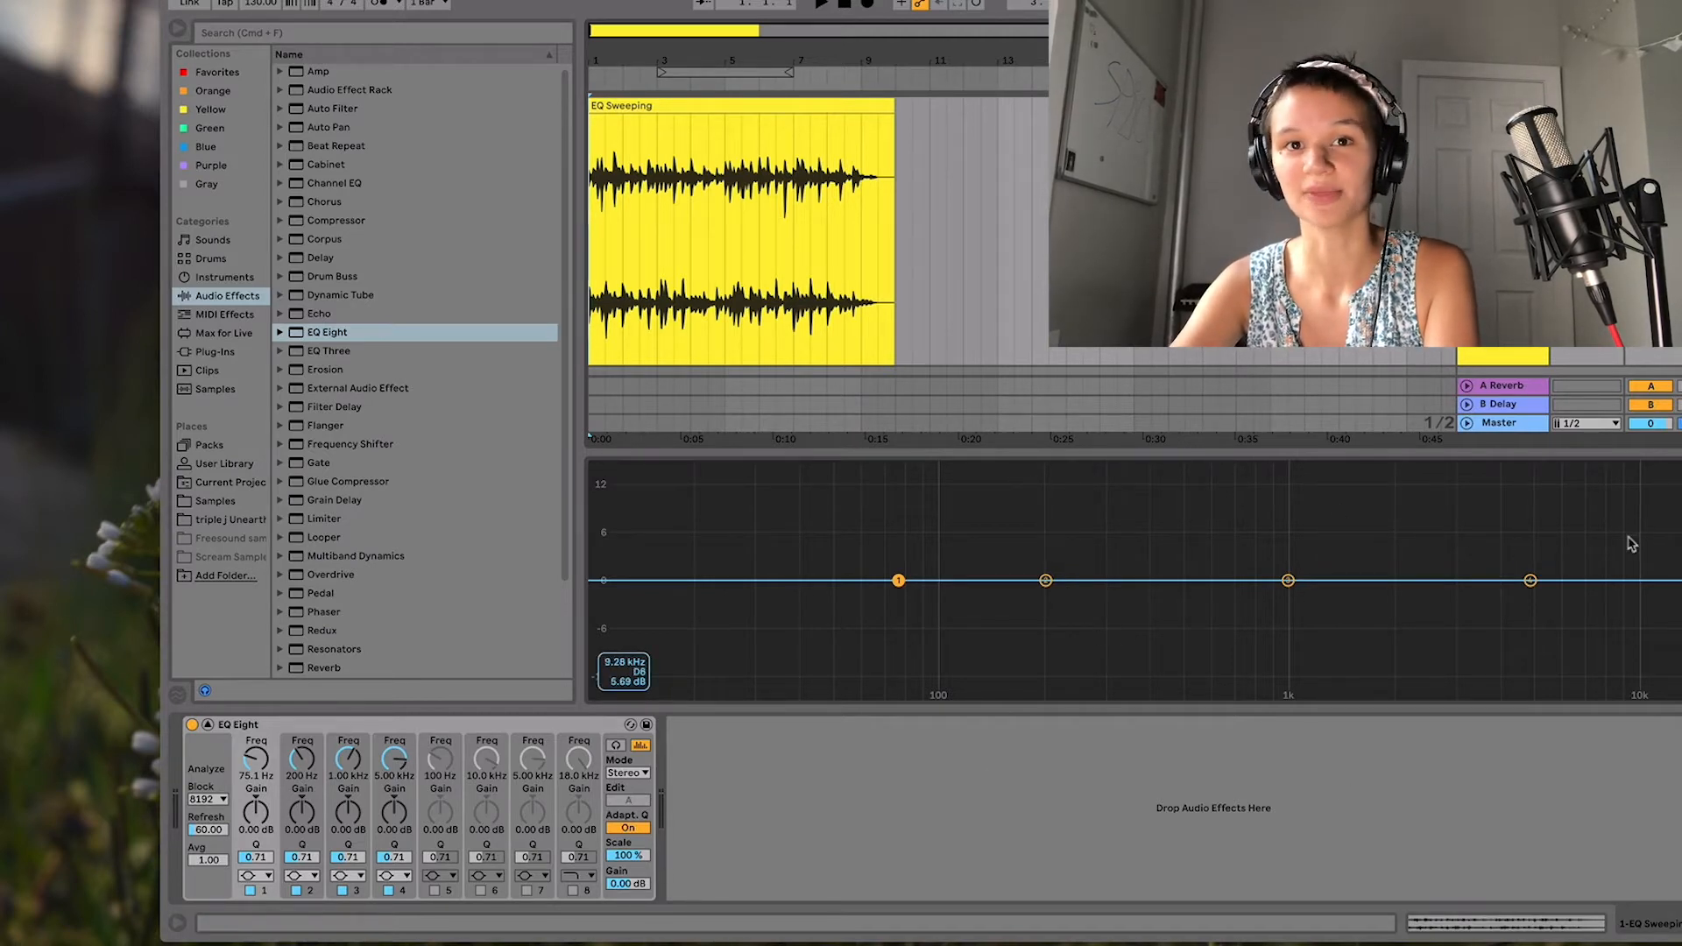
click(594, 325)
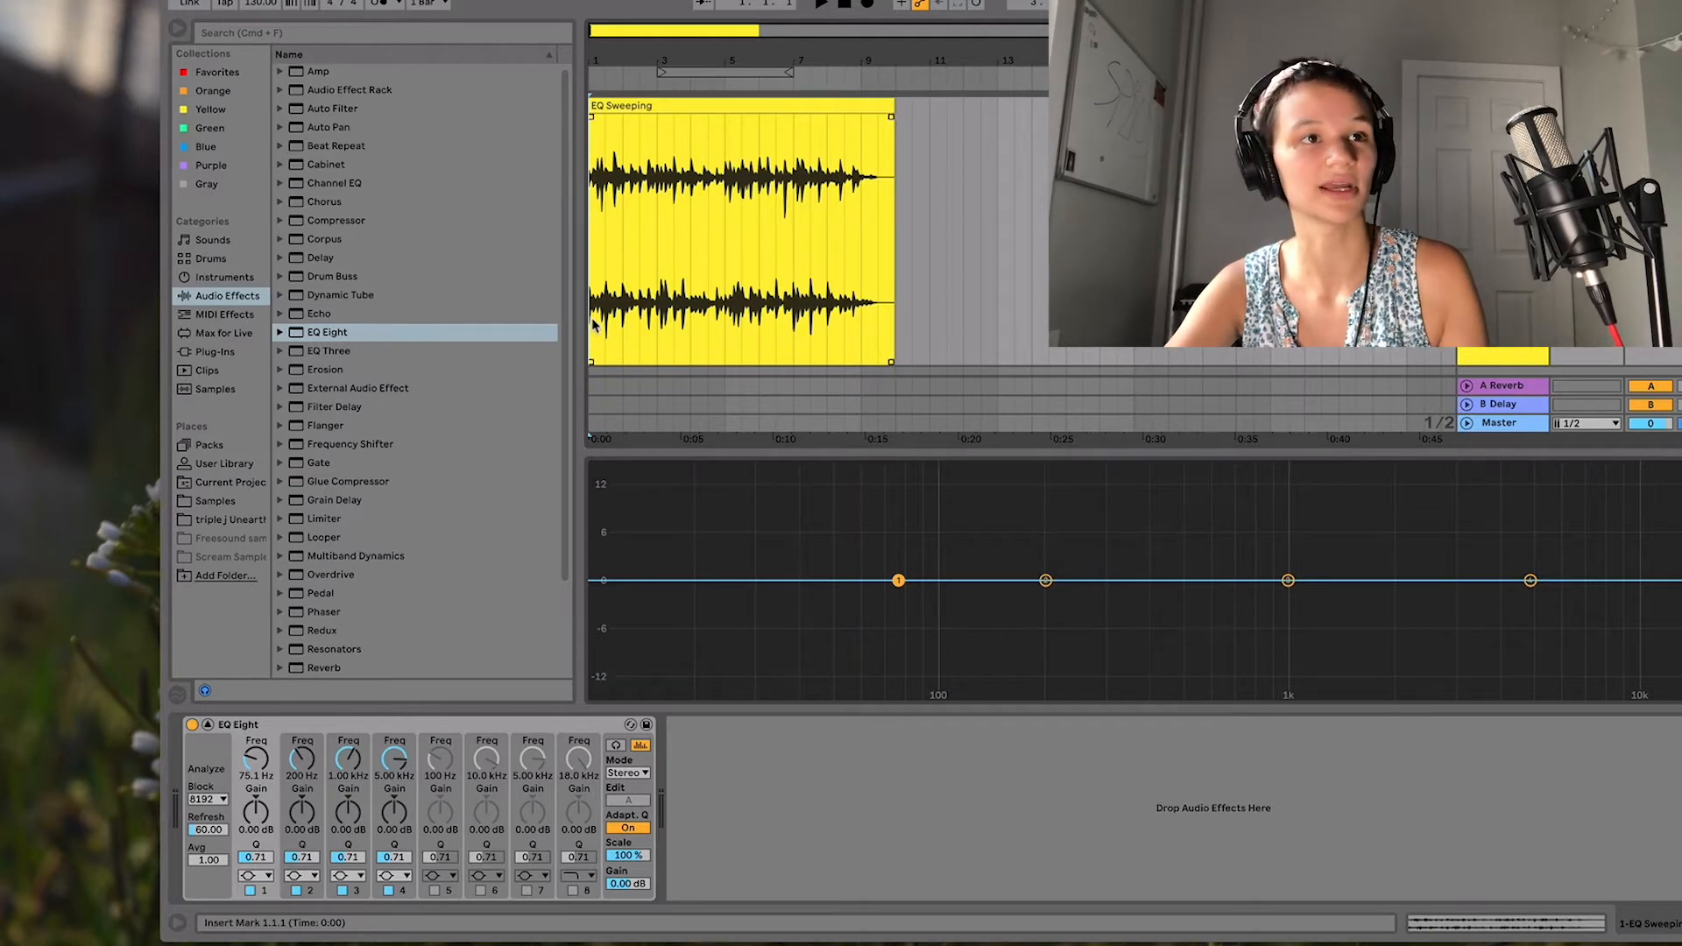
key(space)
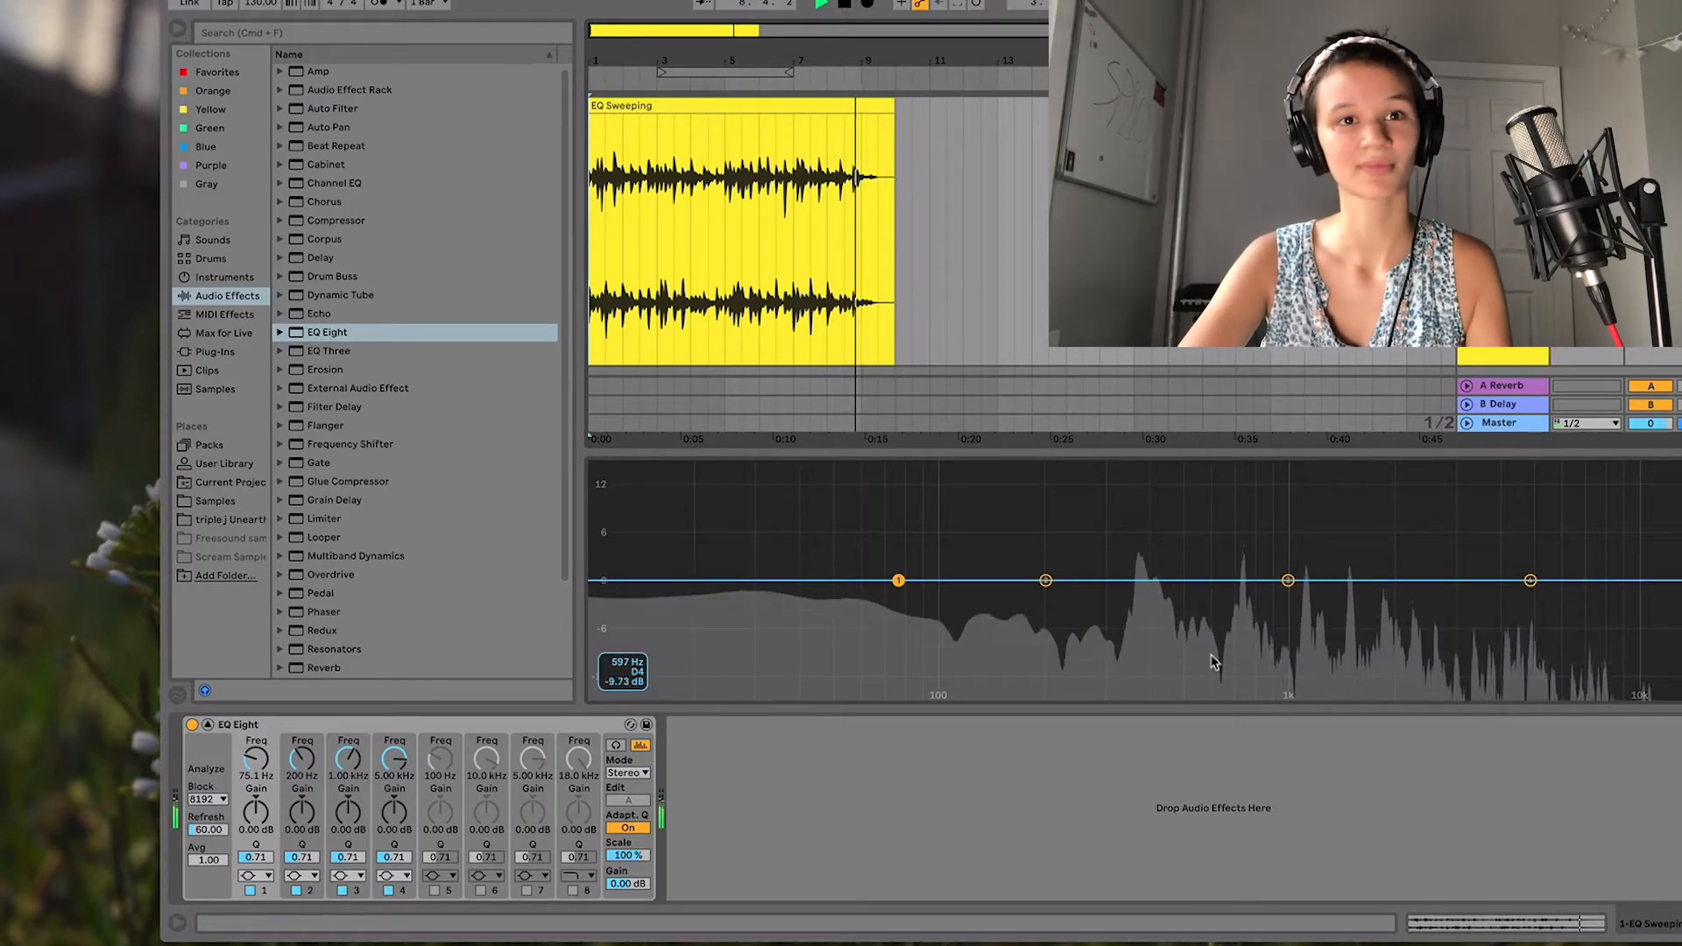
key(space)
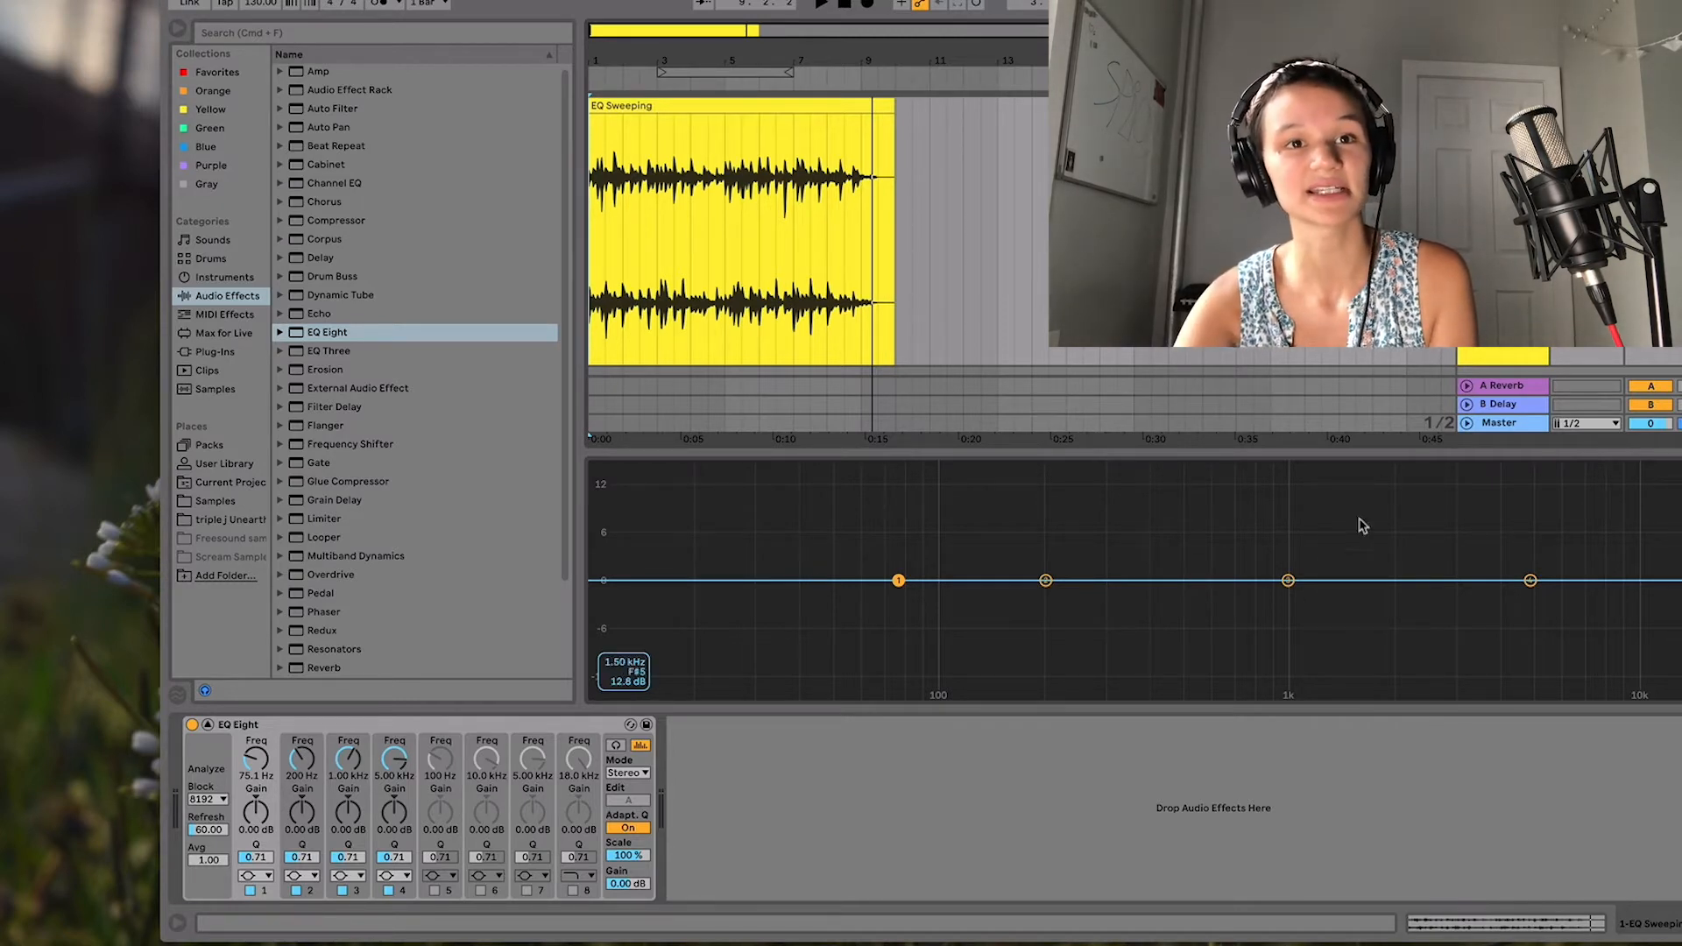
Set band 3's Q to 0.82 and, during playback, sweep it to 277 Hz with a 4.14 dB boost.
click(1287, 582)
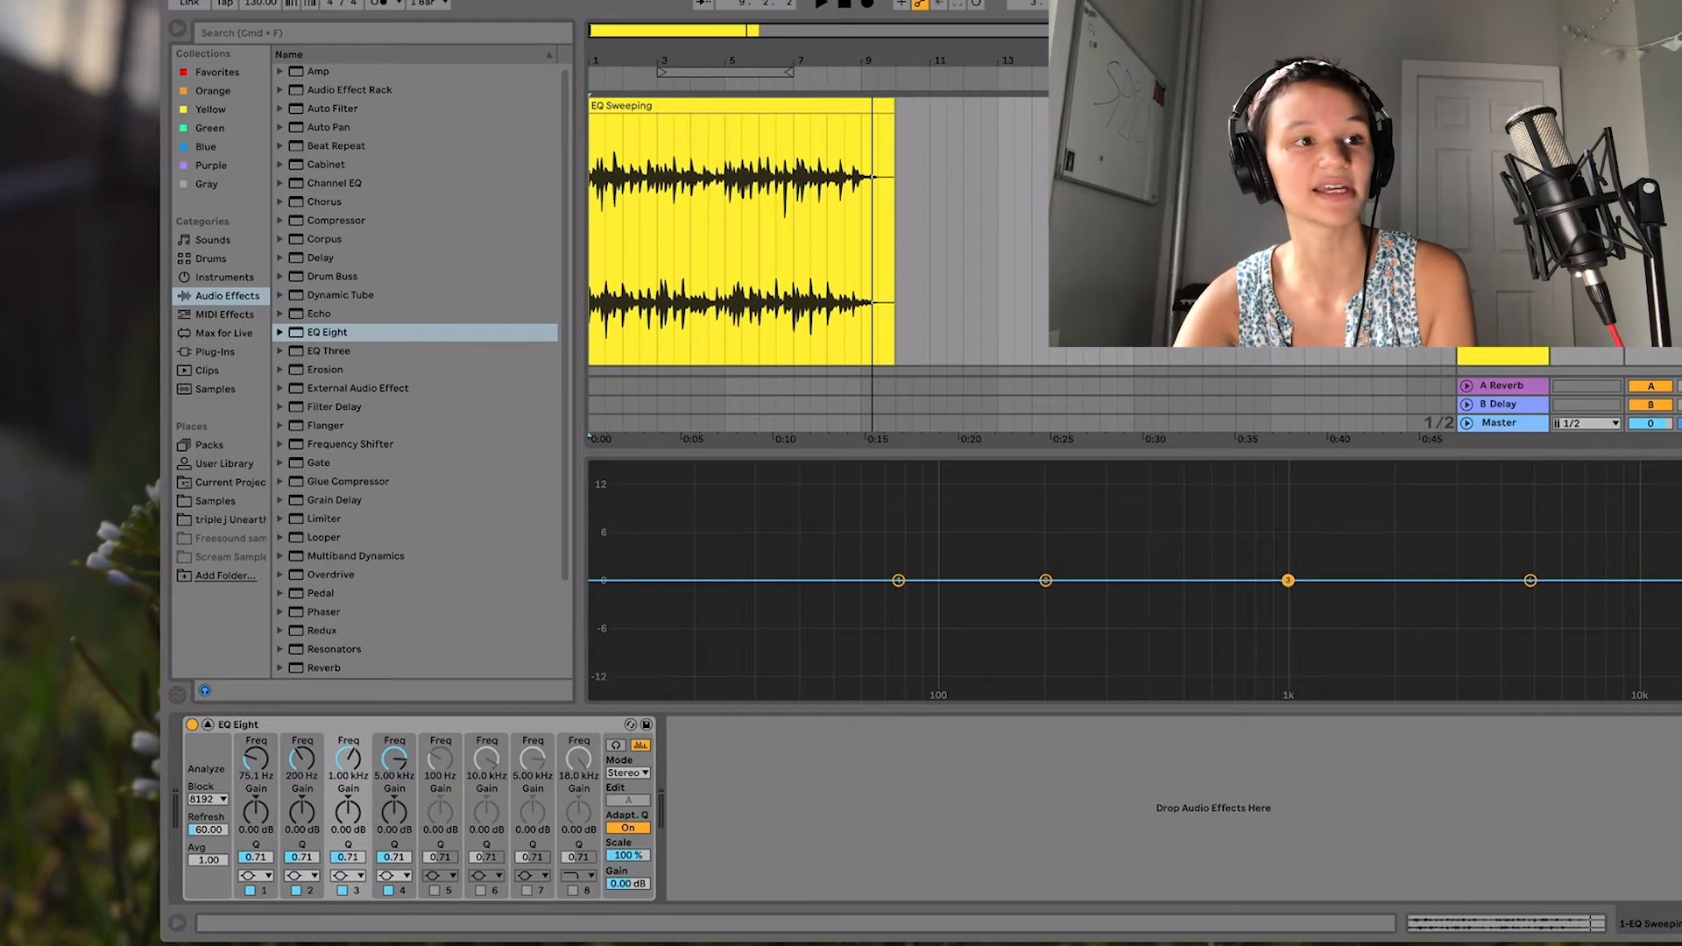
click(350, 860)
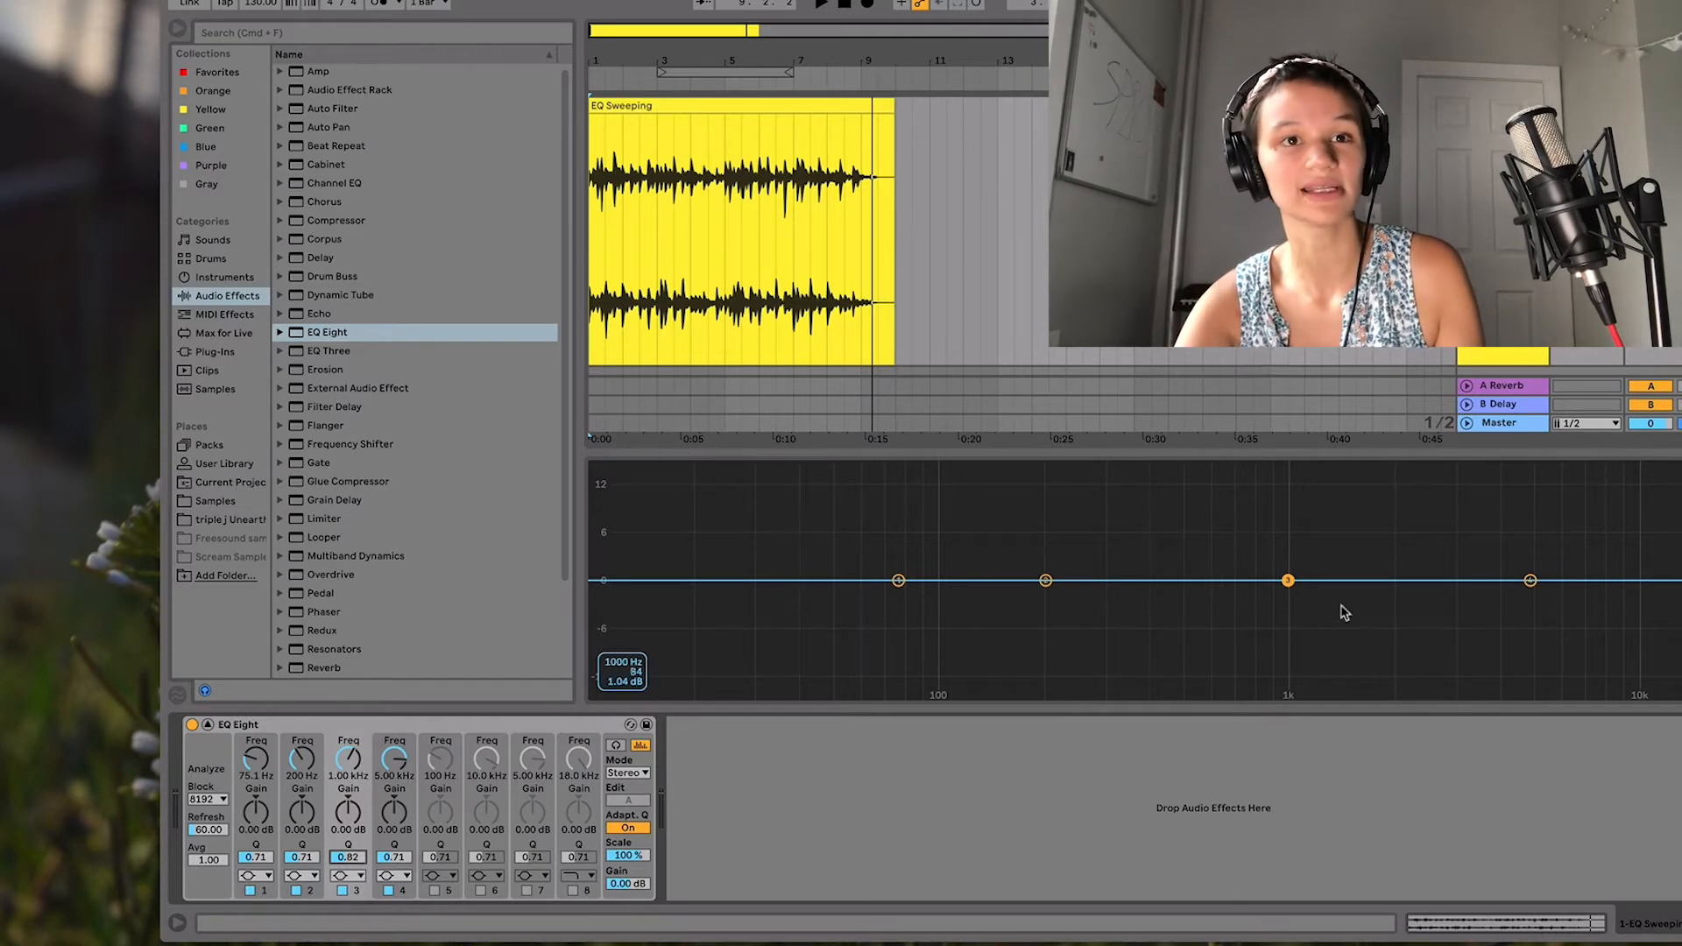
key(space)
drag(1296, 589, 1096, 551)
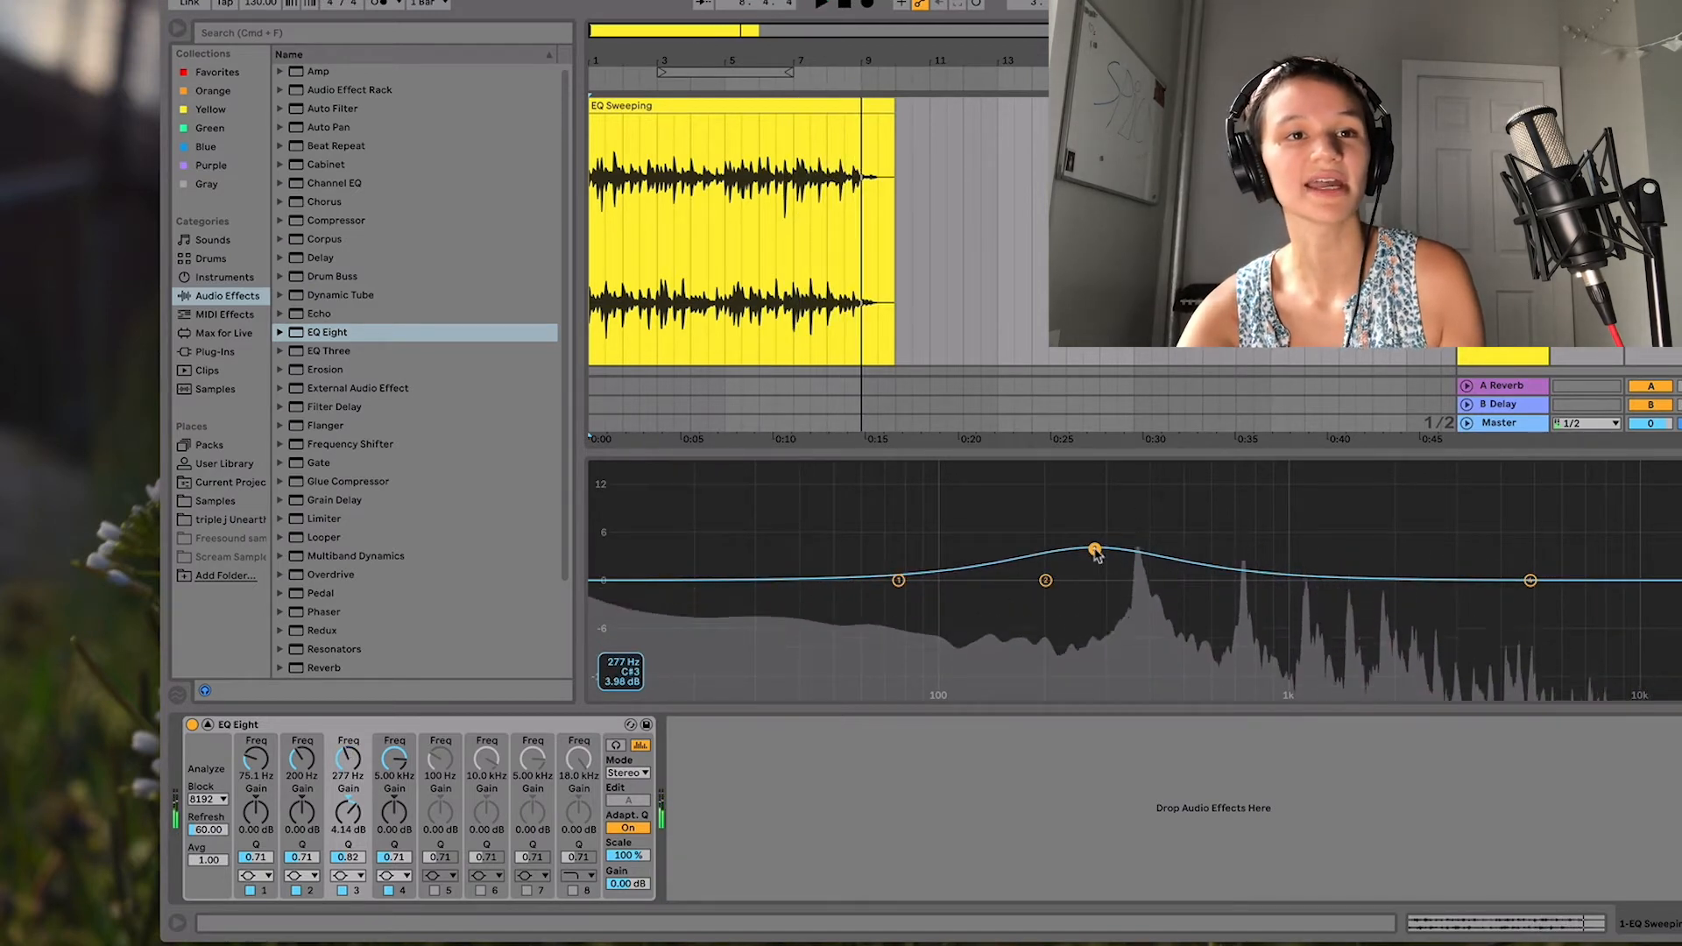
key(space)
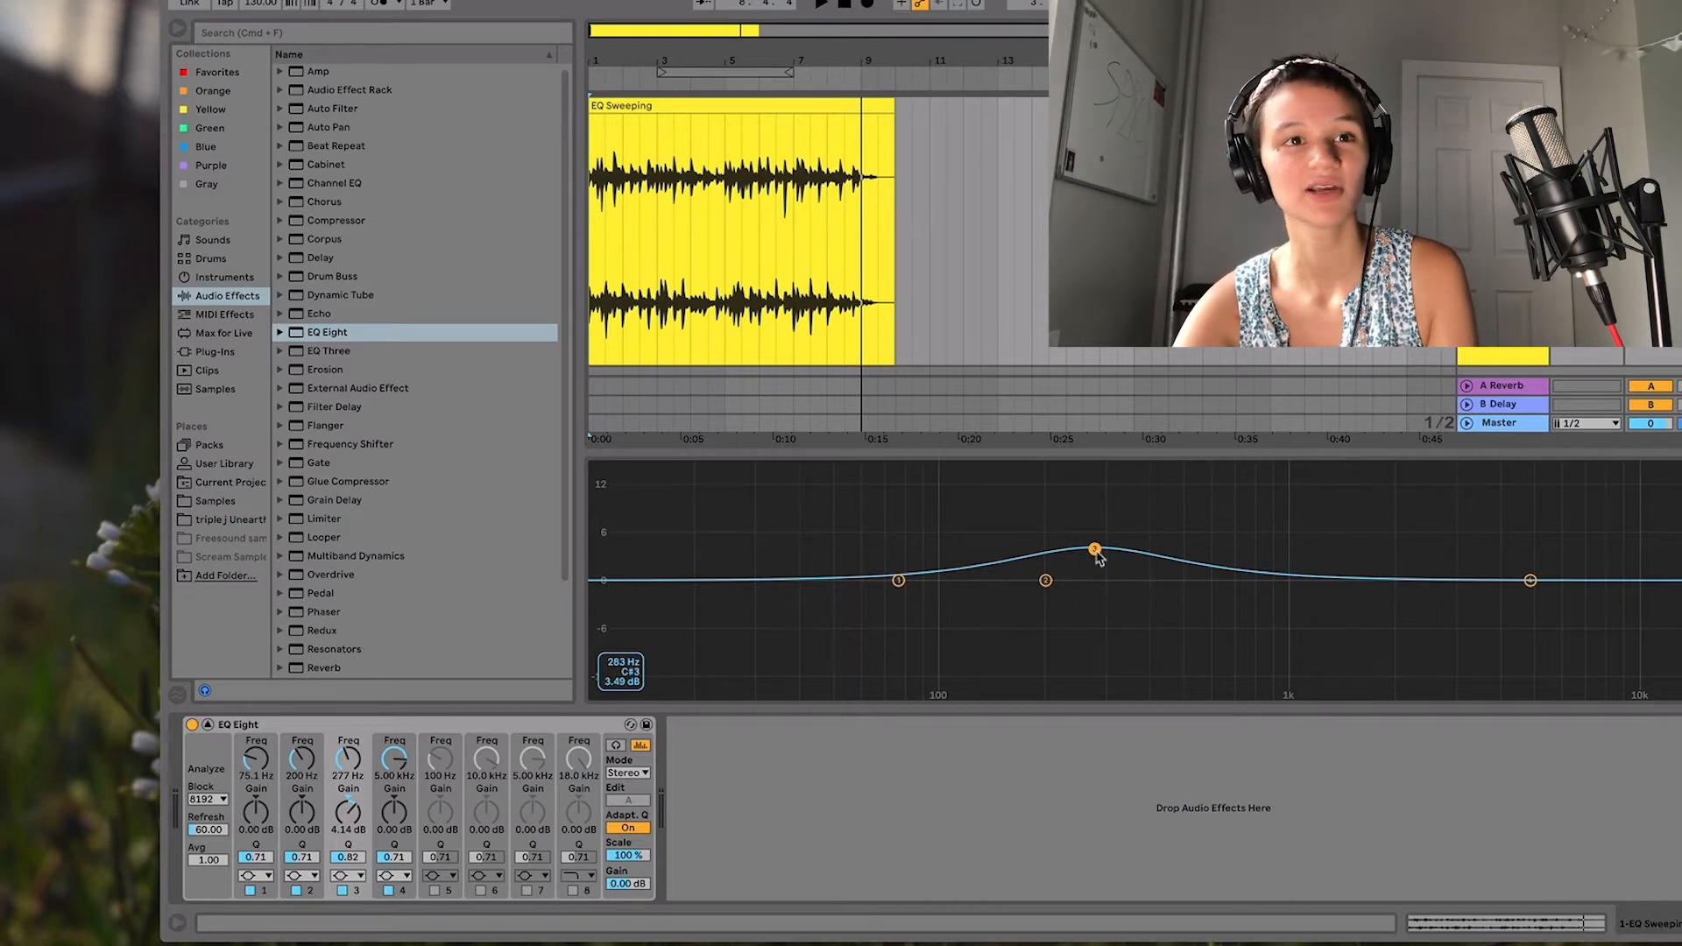
Turn off EQ band 3 and listen to the clip without its boost.
click(342, 891)
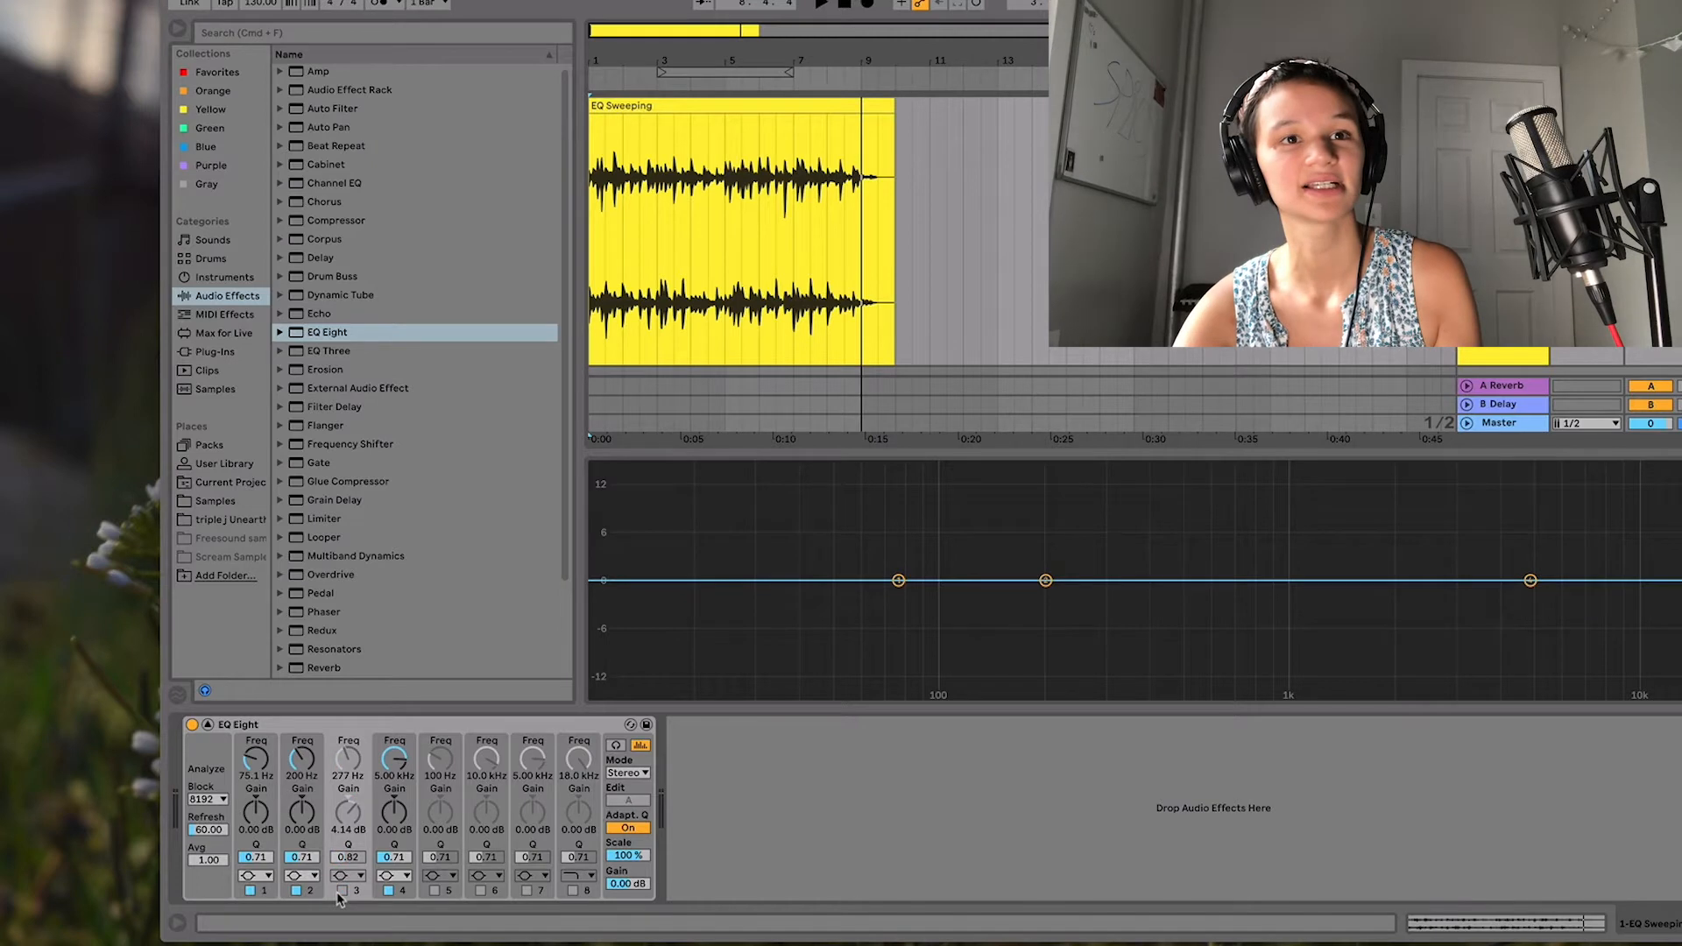
key(space)
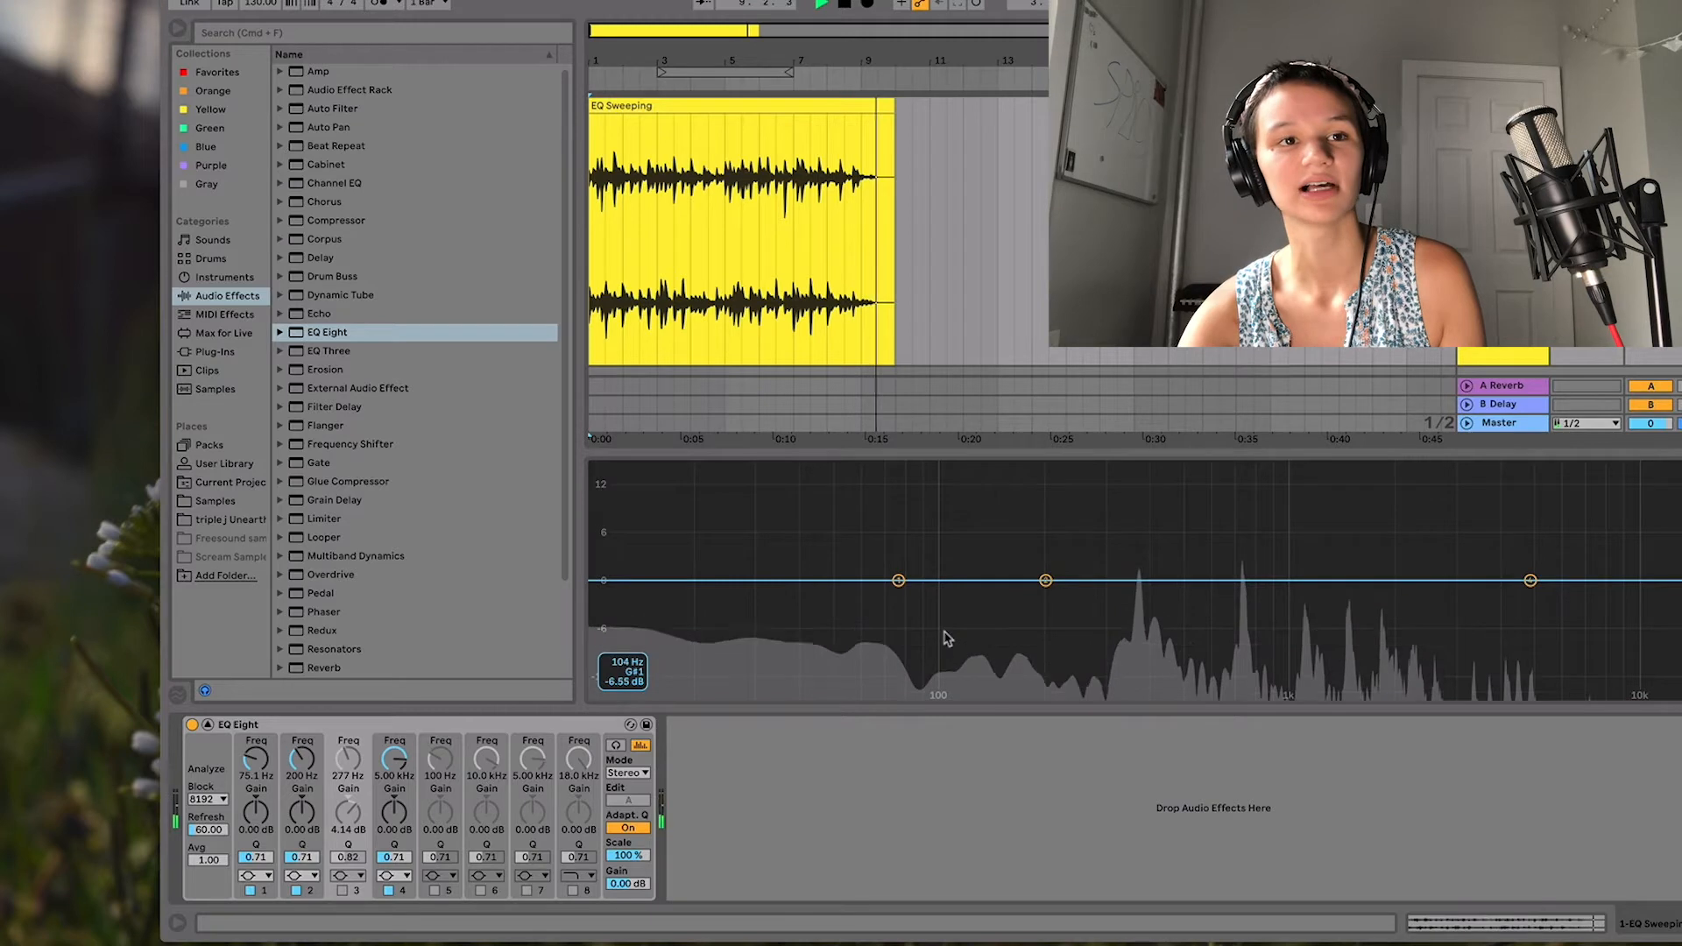
key(space)
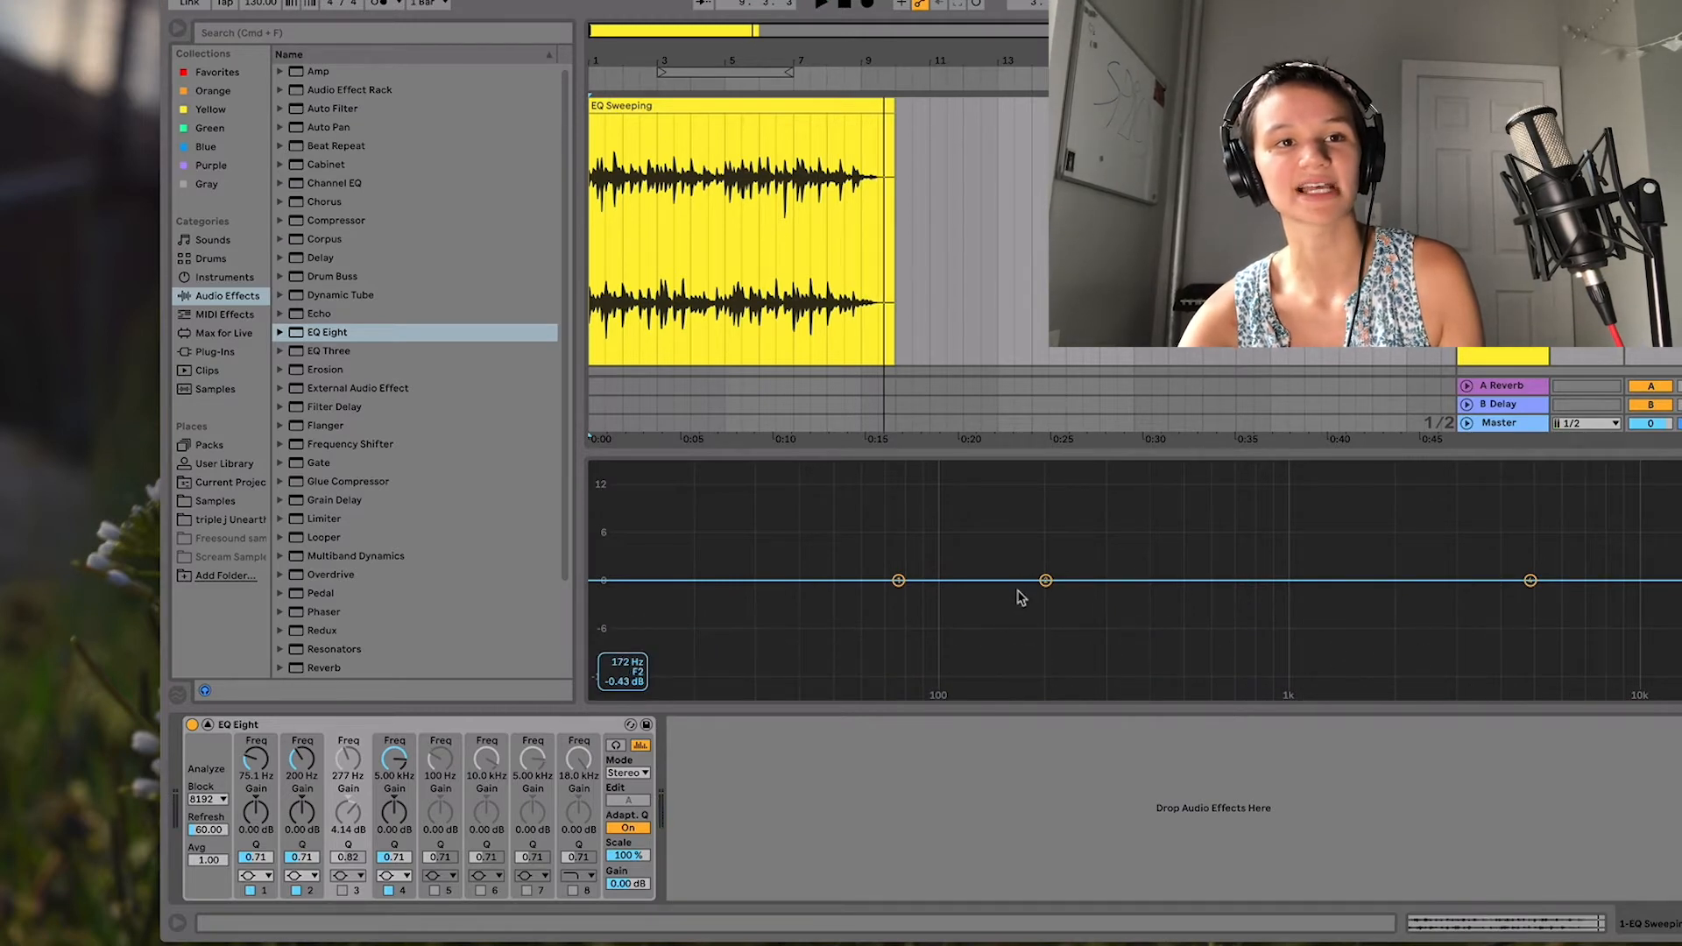
Shape band 2 into a narrow boost at 165 Hz with 4.14 dB gain and a Q of 3.15.
drag(1046, 581, 1020, 579)
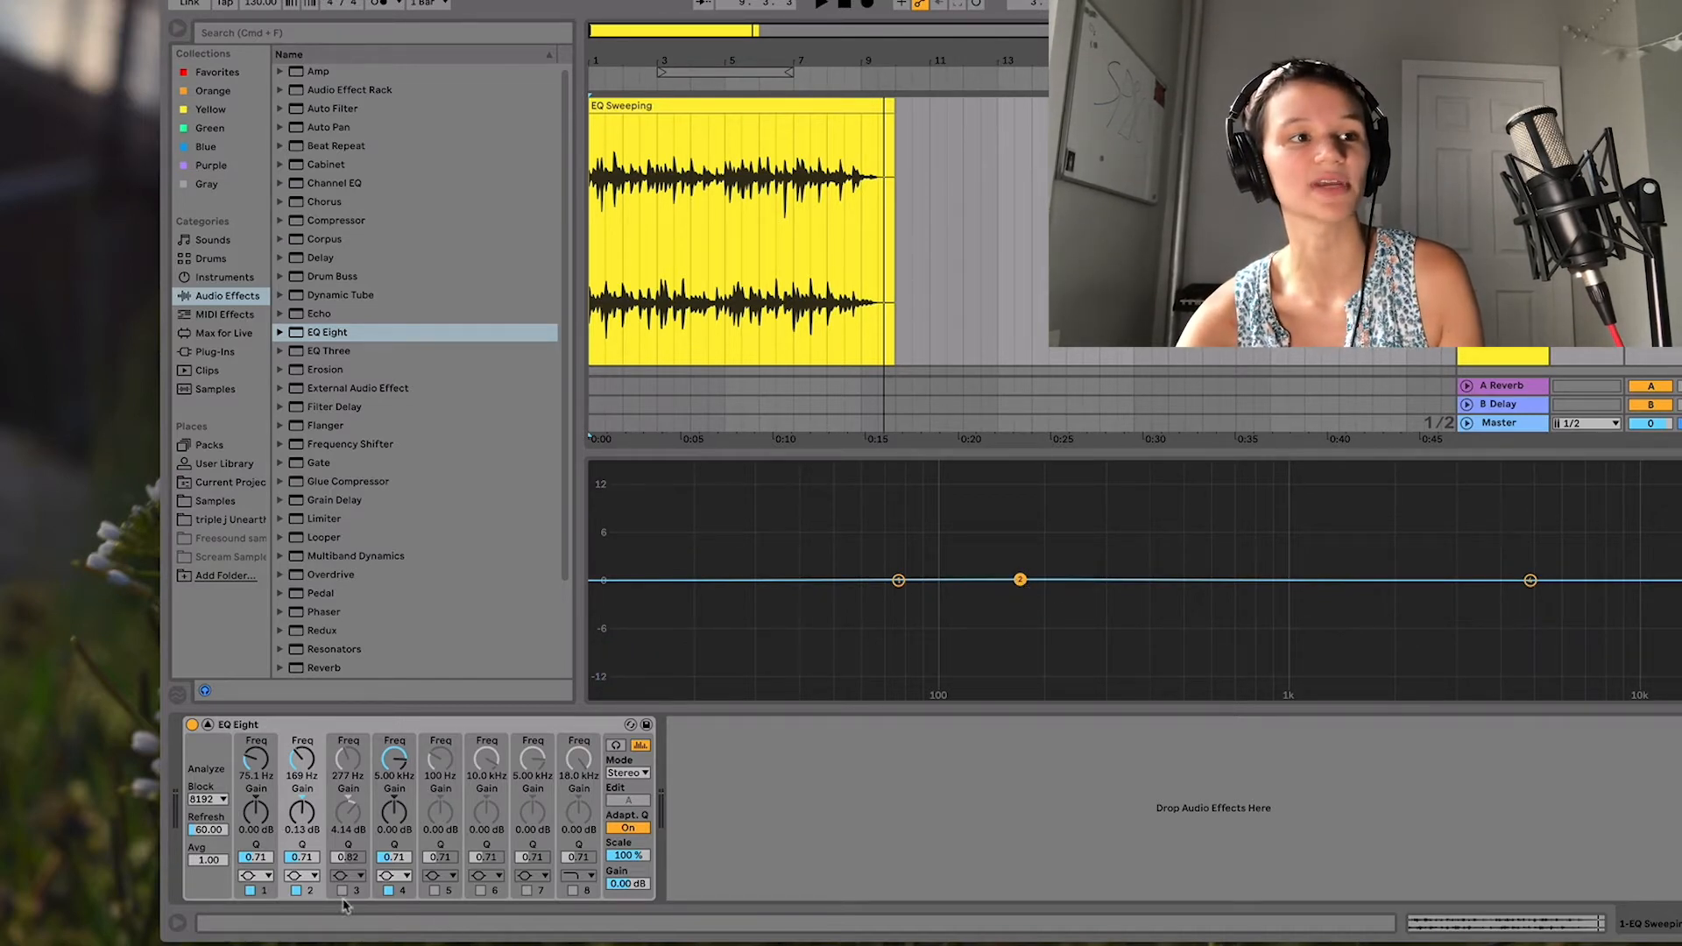
click(303, 859)
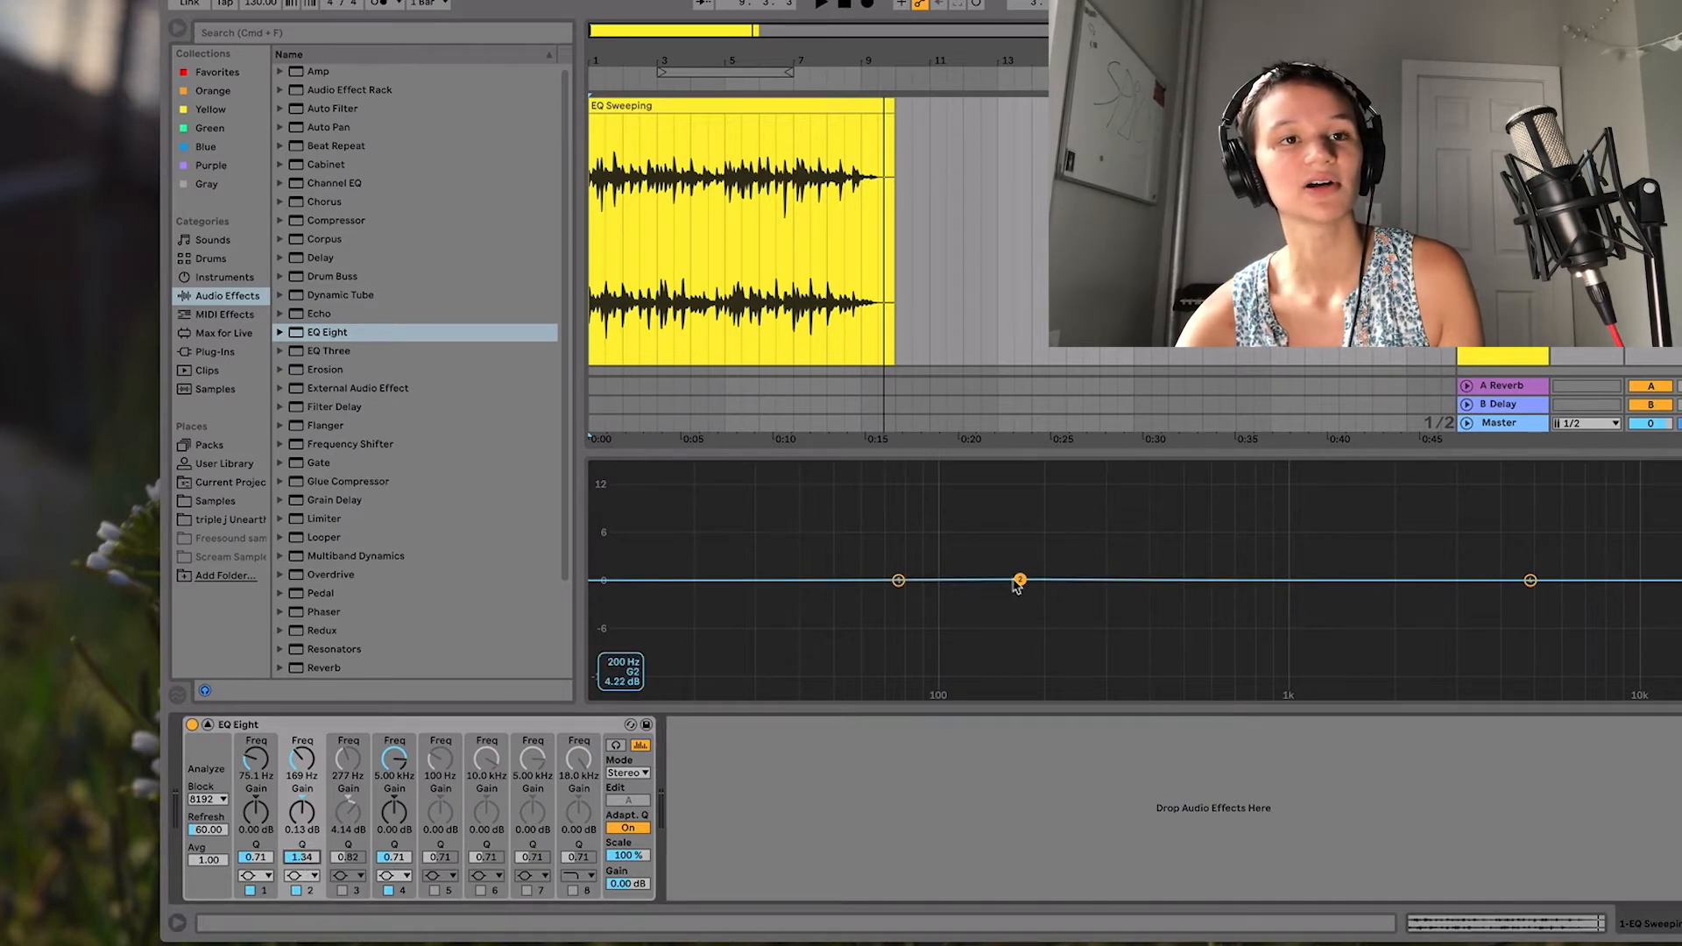
drag(1018, 583, 1017, 549)
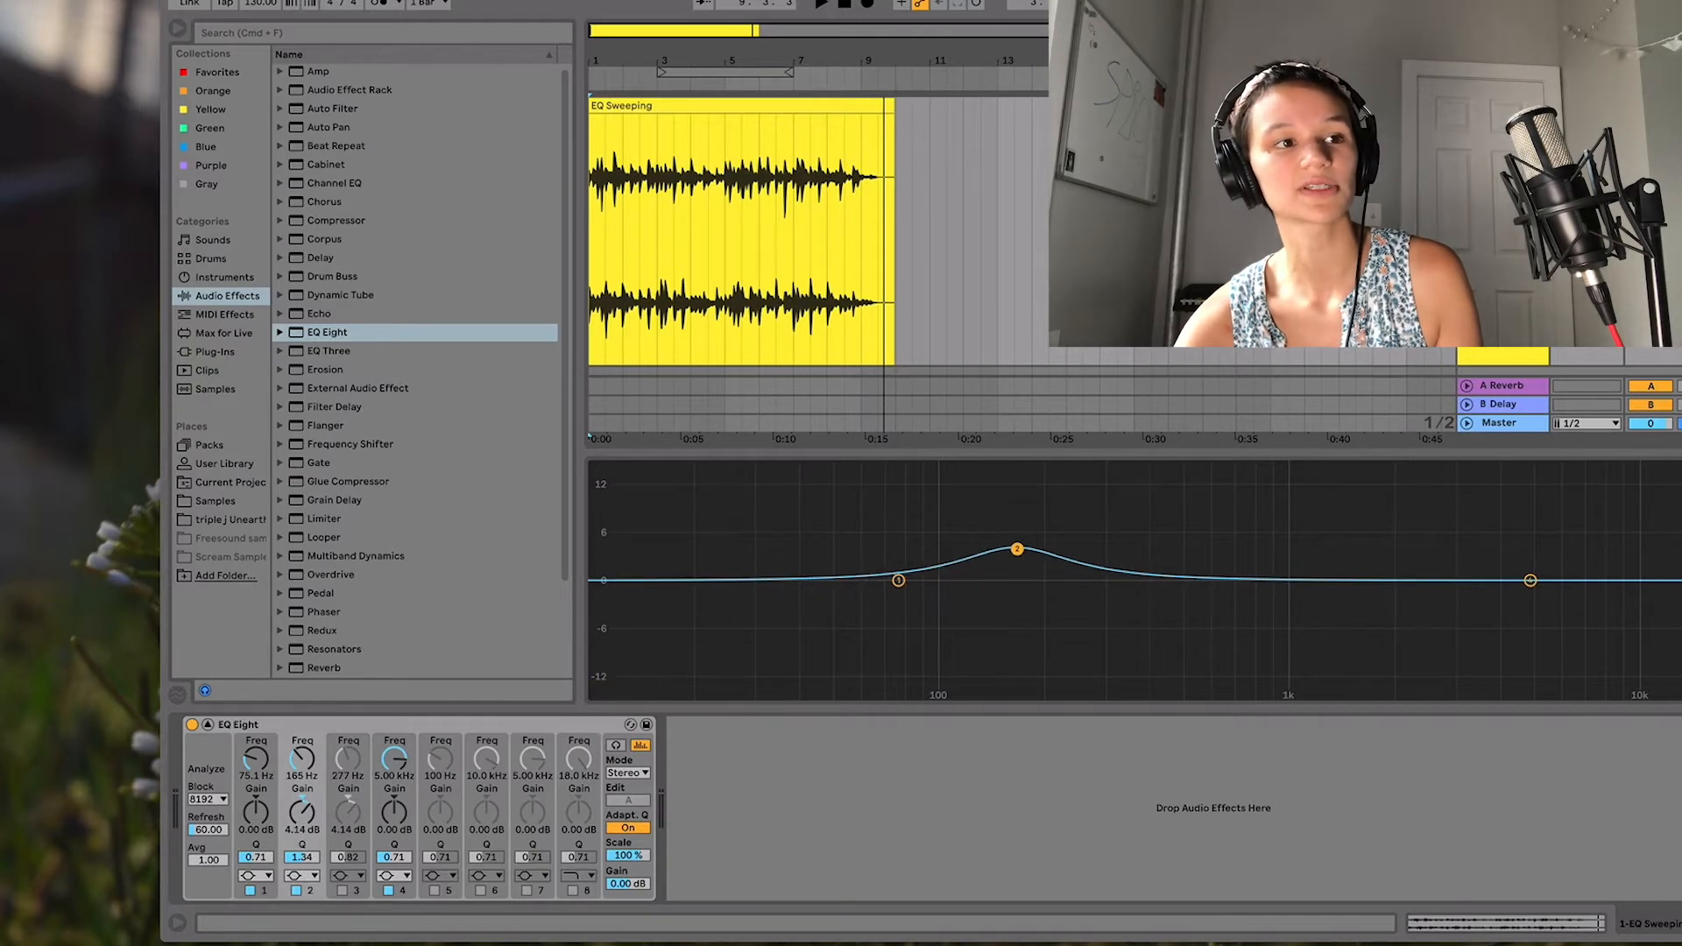
mouse_move(301, 857)
mouse_down()
mouse_move(302, 771)
mouse_move(302, 847)
mouse_up()
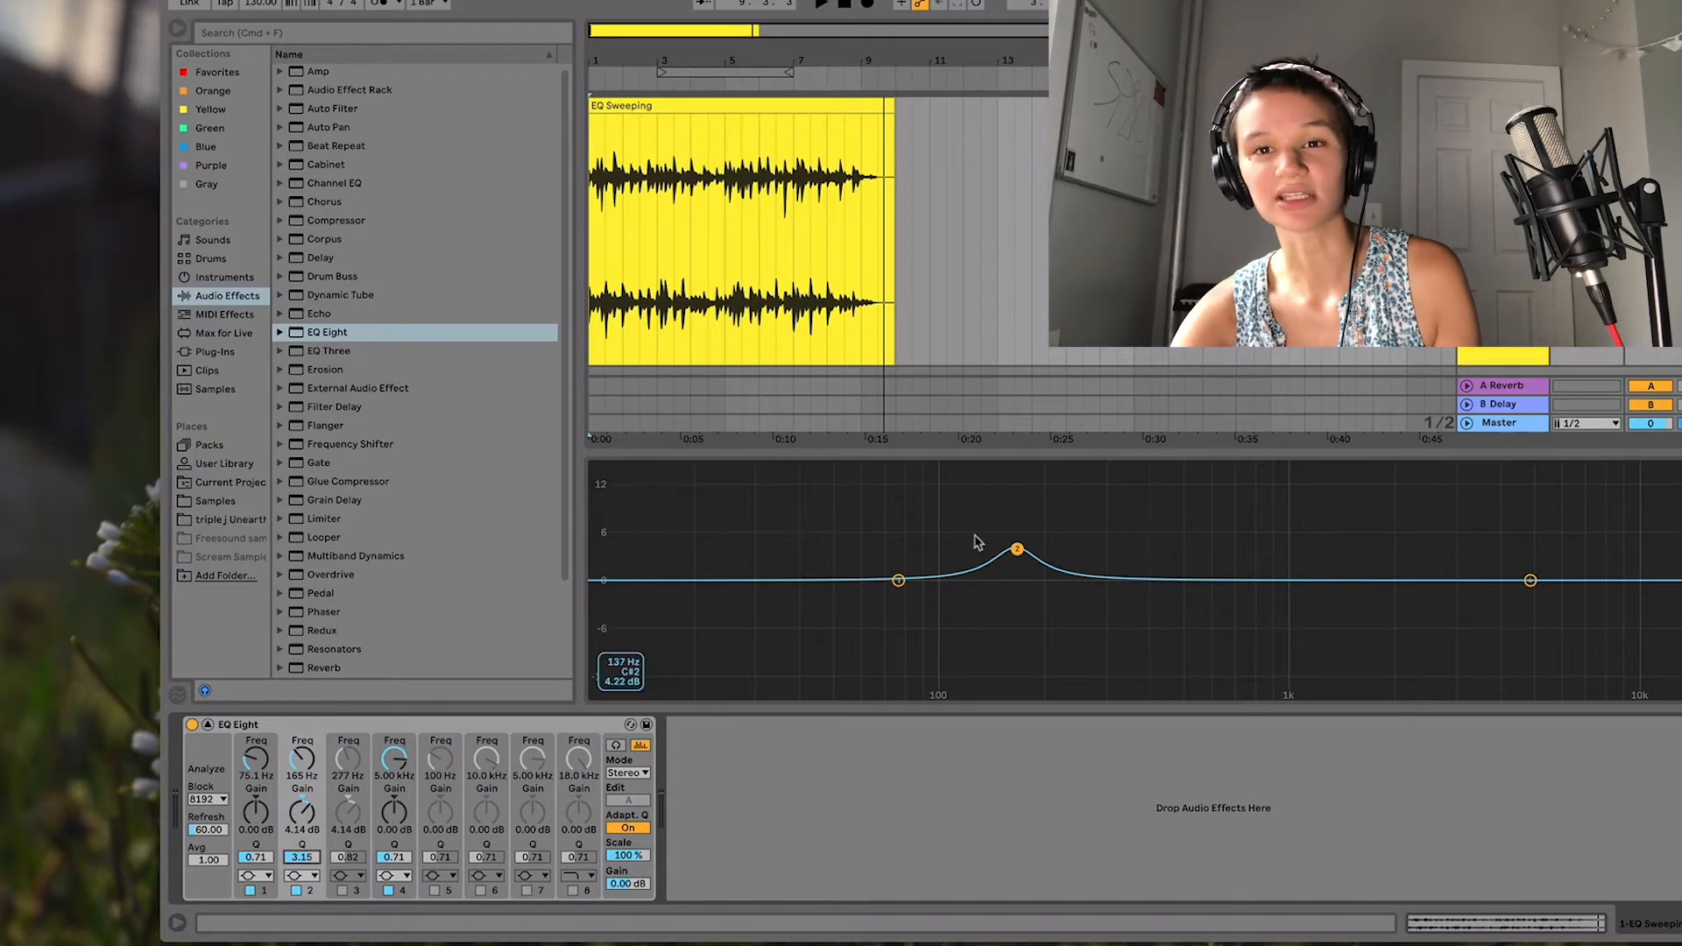
Play the clip from its start and sweep band 2 to 189 Hz with a gain of 2.46 dB.
click(608, 218)
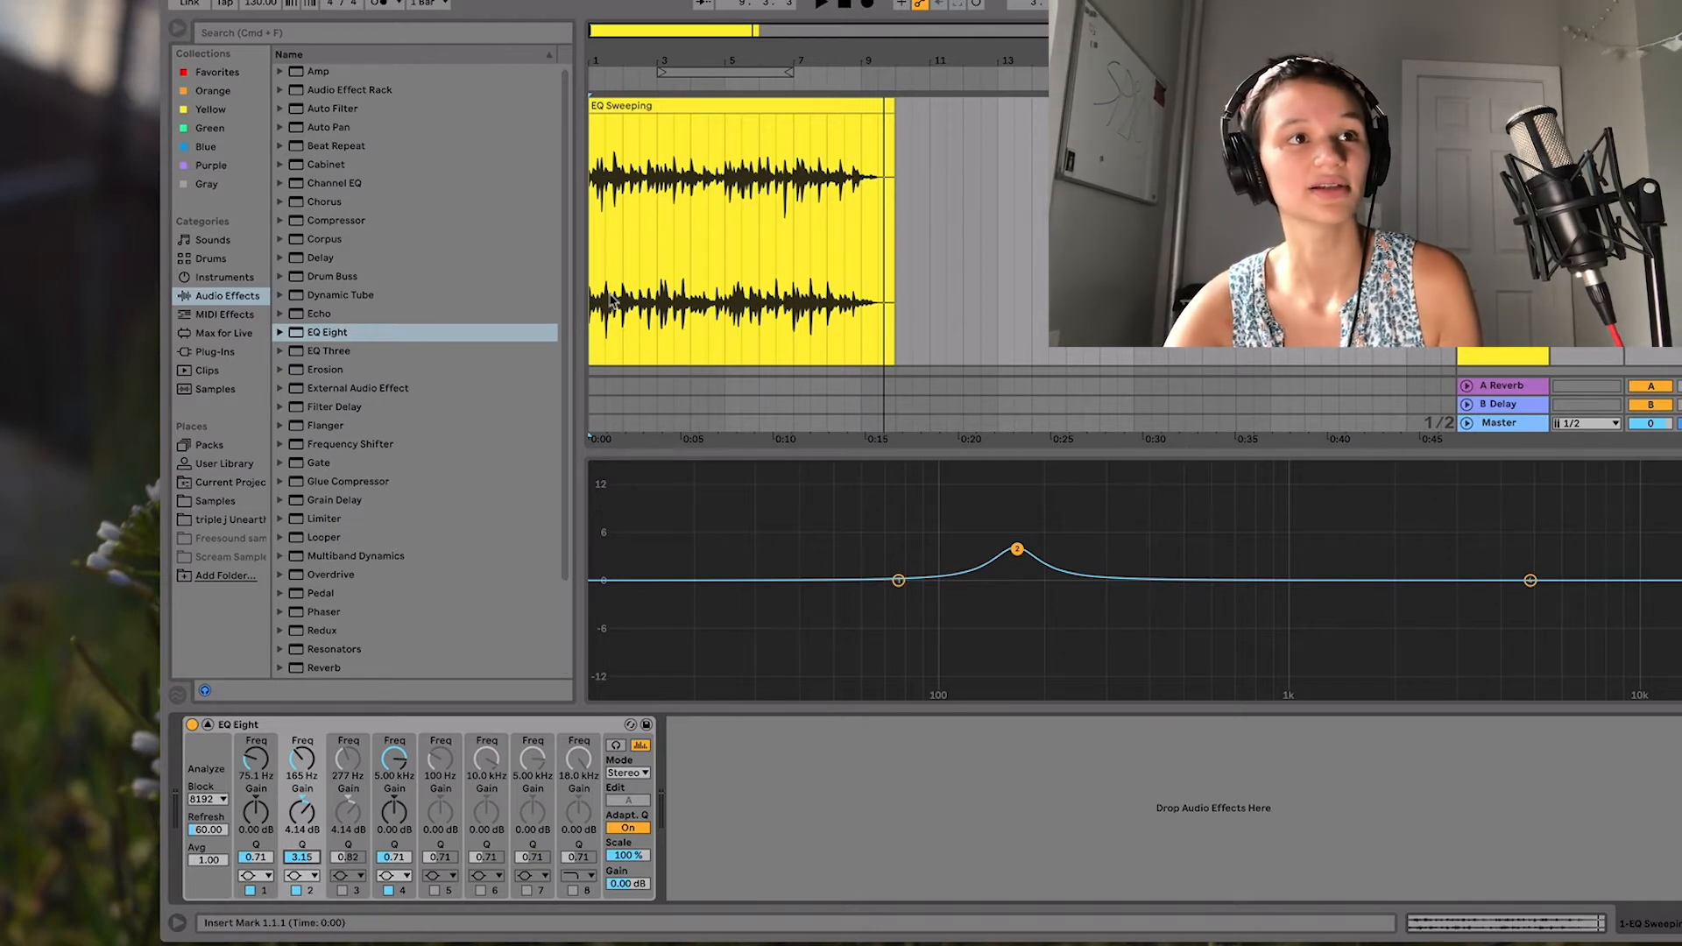
key(space)
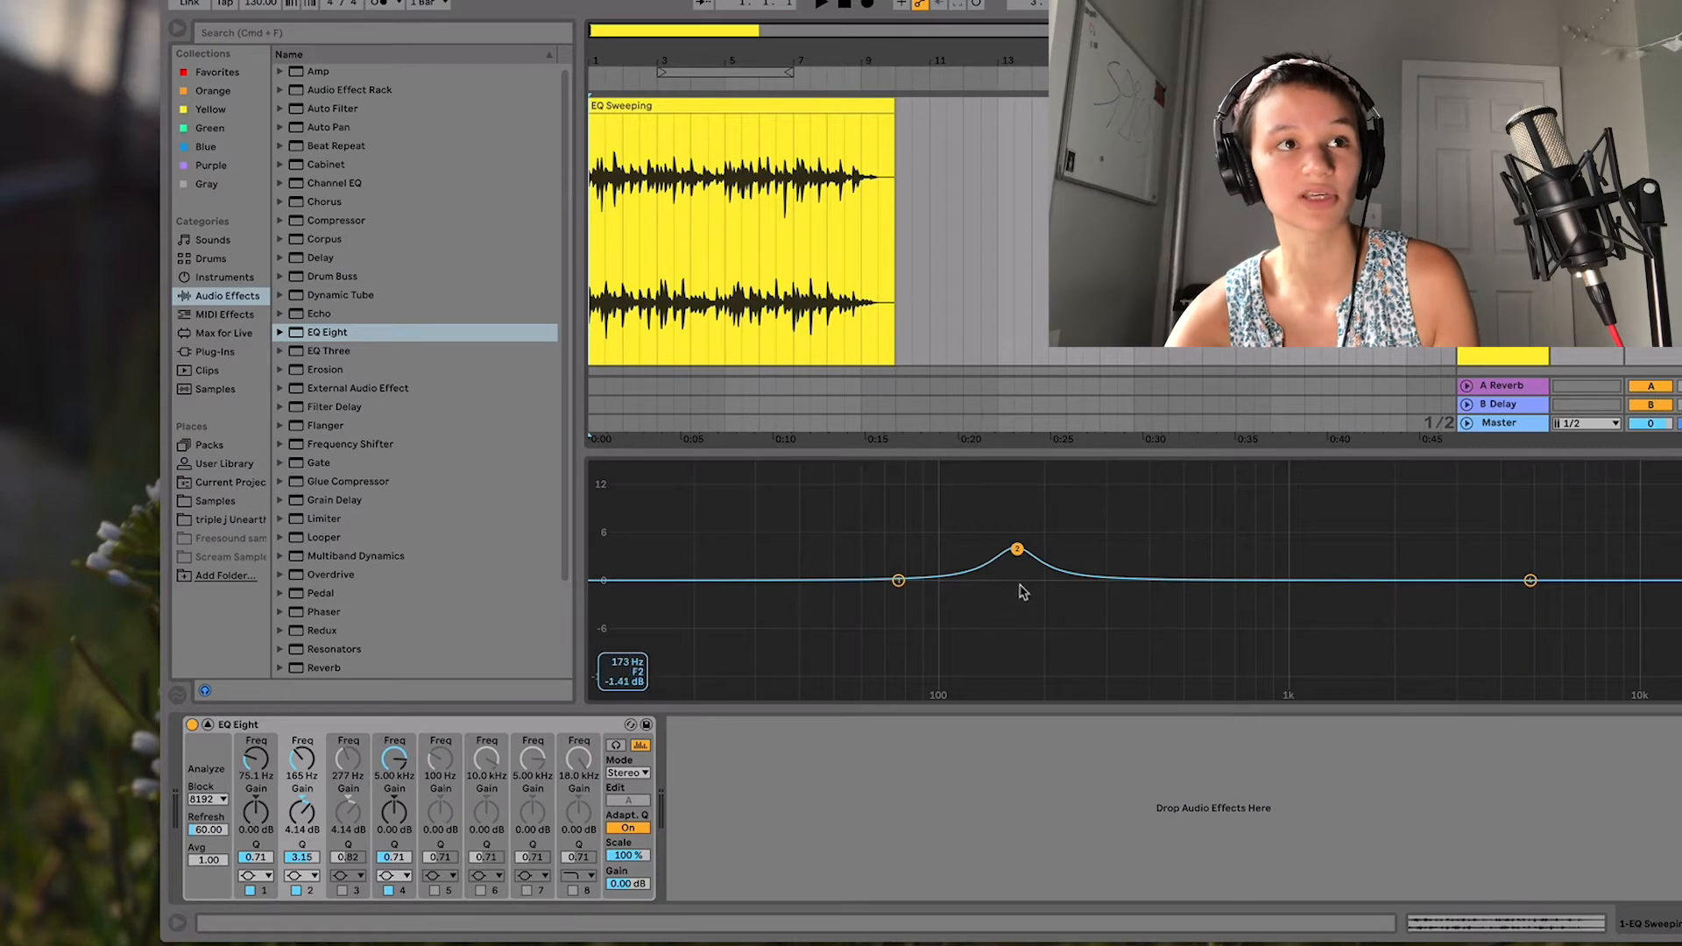
click(716, 347)
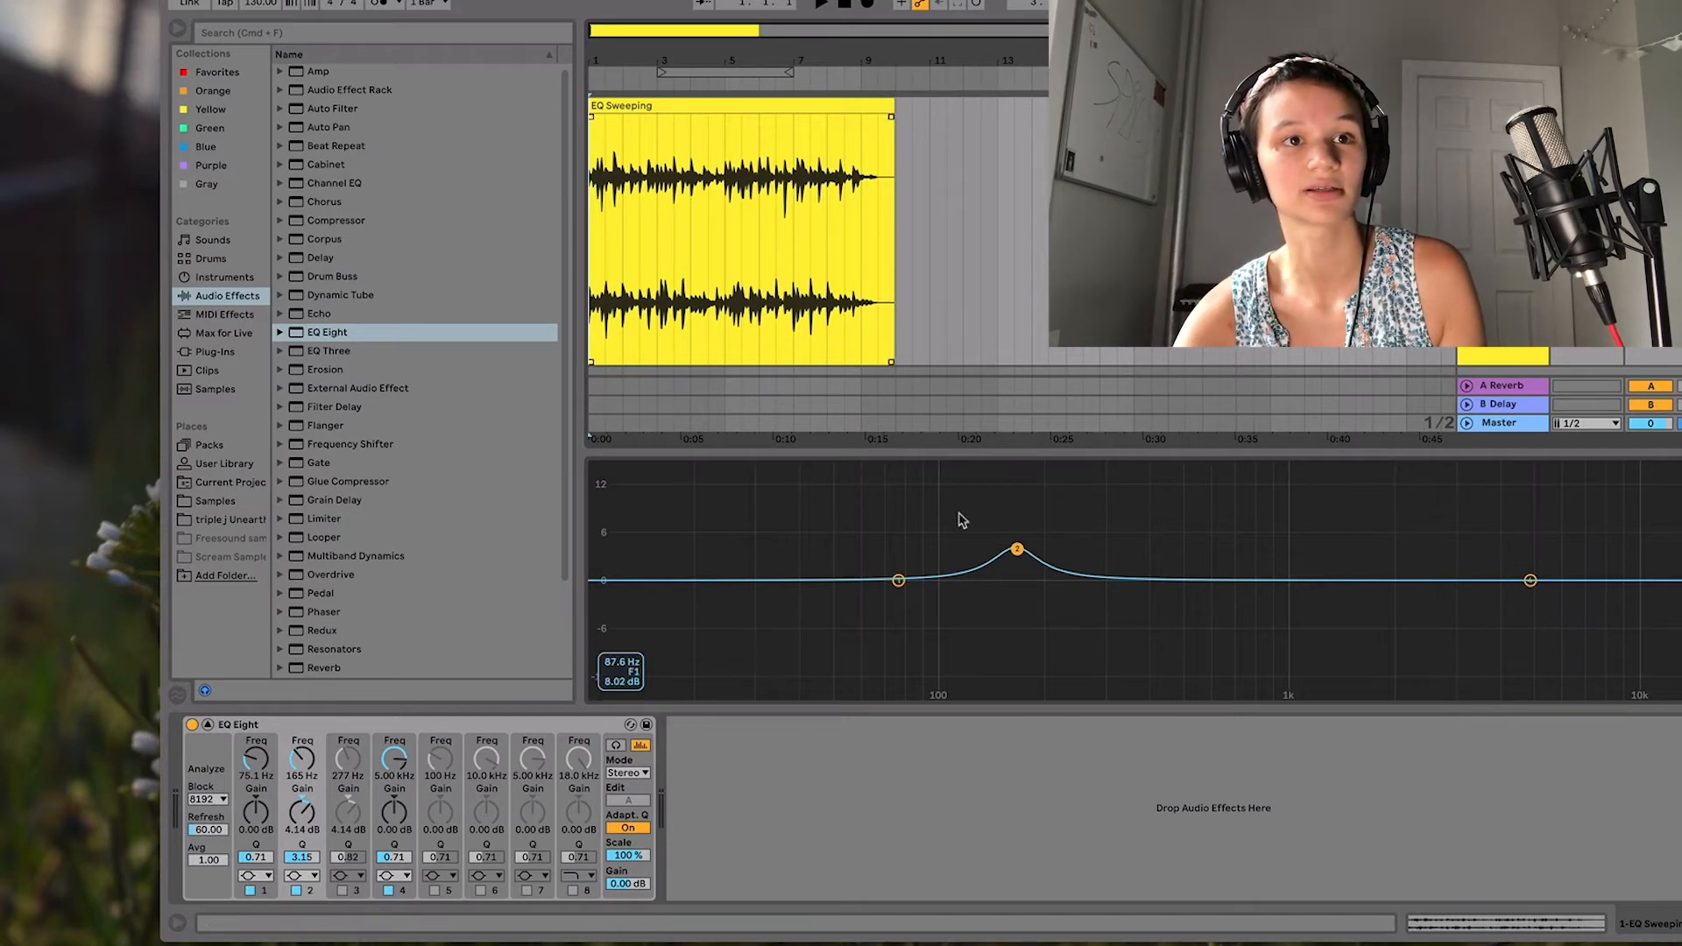
key(space)
mouse_move(1018, 551)
mouse_down()
mouse_move(1034, 563)
mouse_move(953, 558)
mouse_move(1036, 561)
mouse_up()
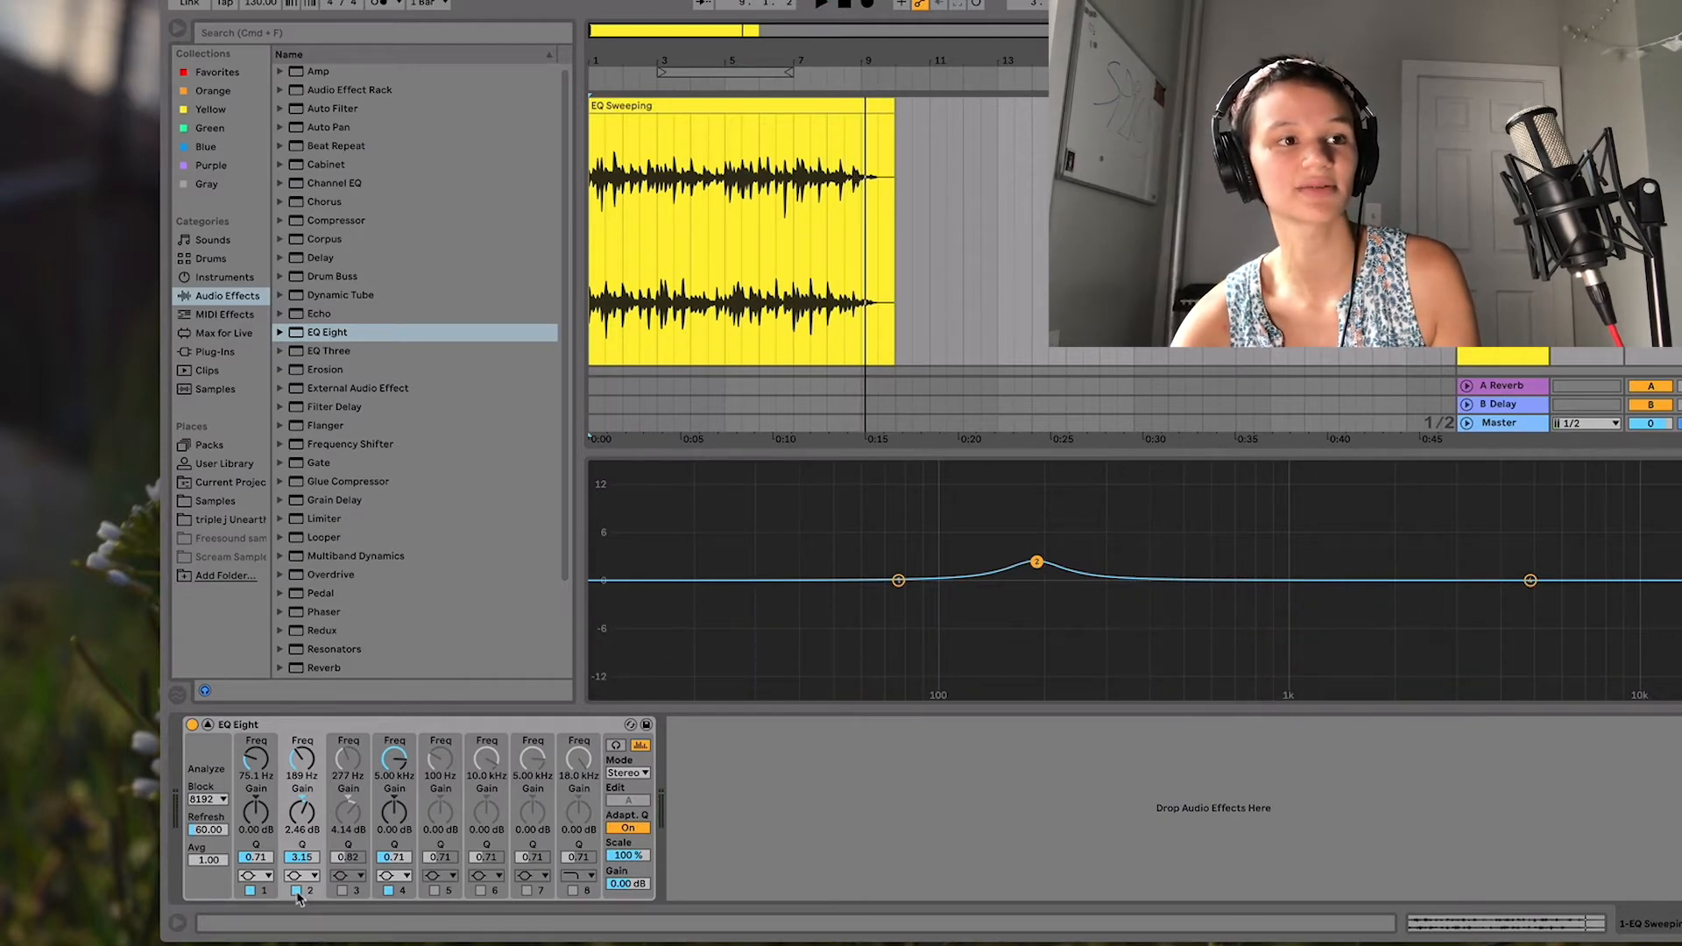
Compare the clip's sound with band 2 bypassed and enabled during playback, leaving the band on.
key(space)
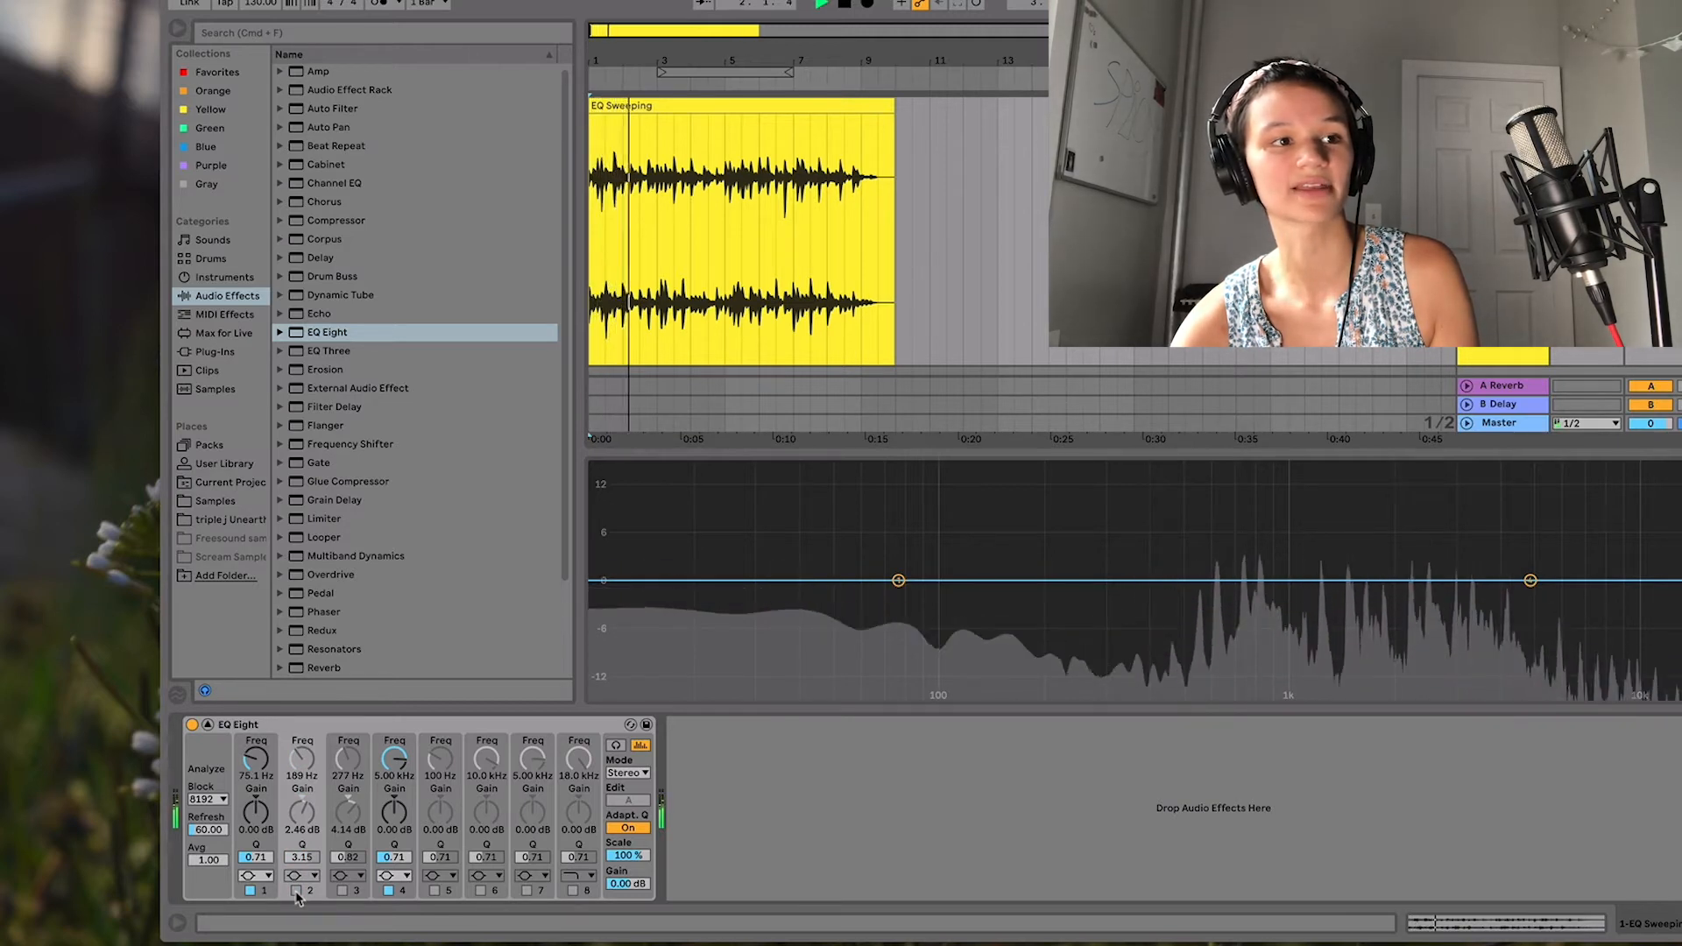
click(297, 892)
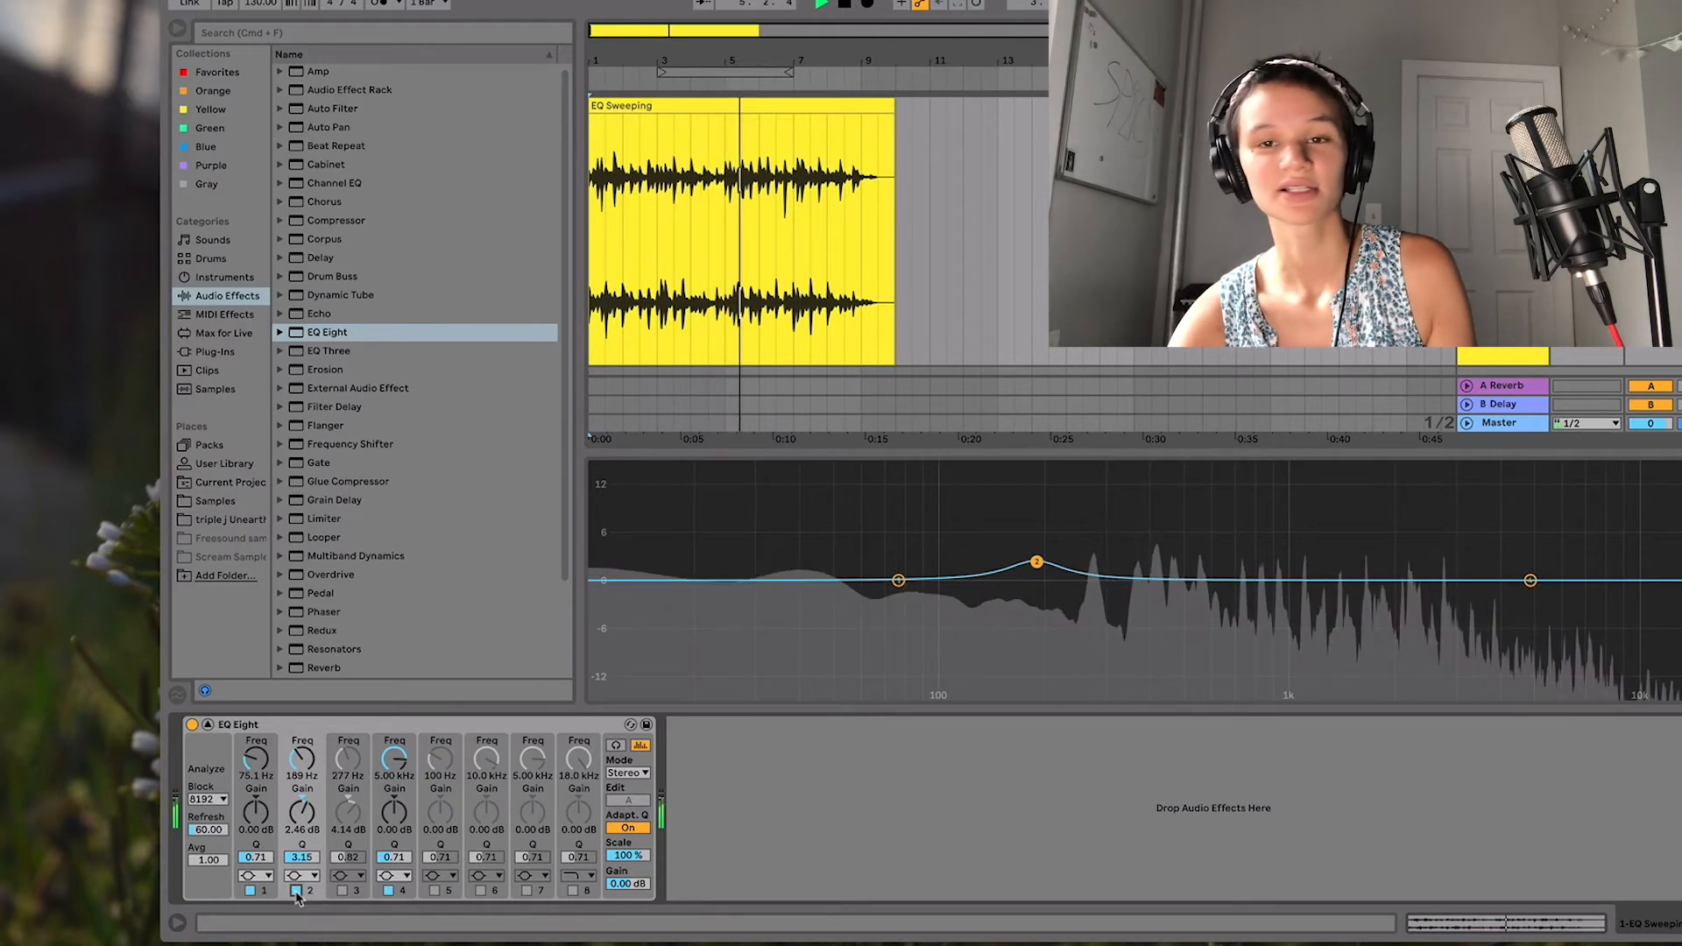
key(space)
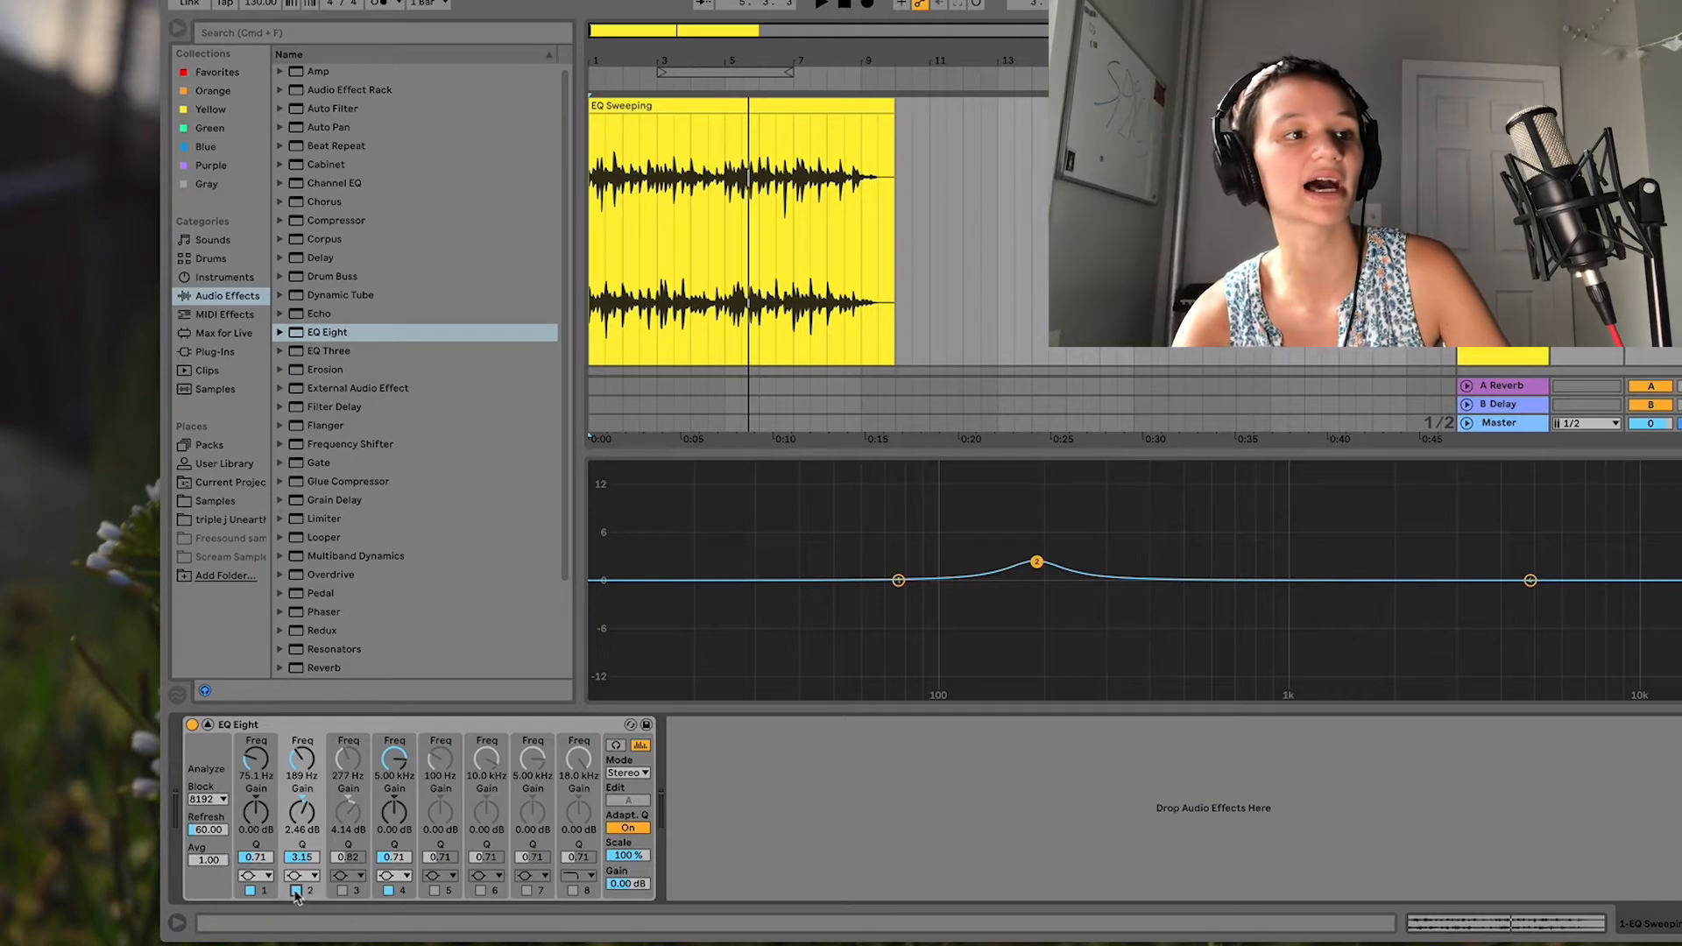
Change band 1 to a low-cut filter and lower its frequency to 40.7 Hz while playing the clip from its start.
click(261, 876)
click(250, 904)
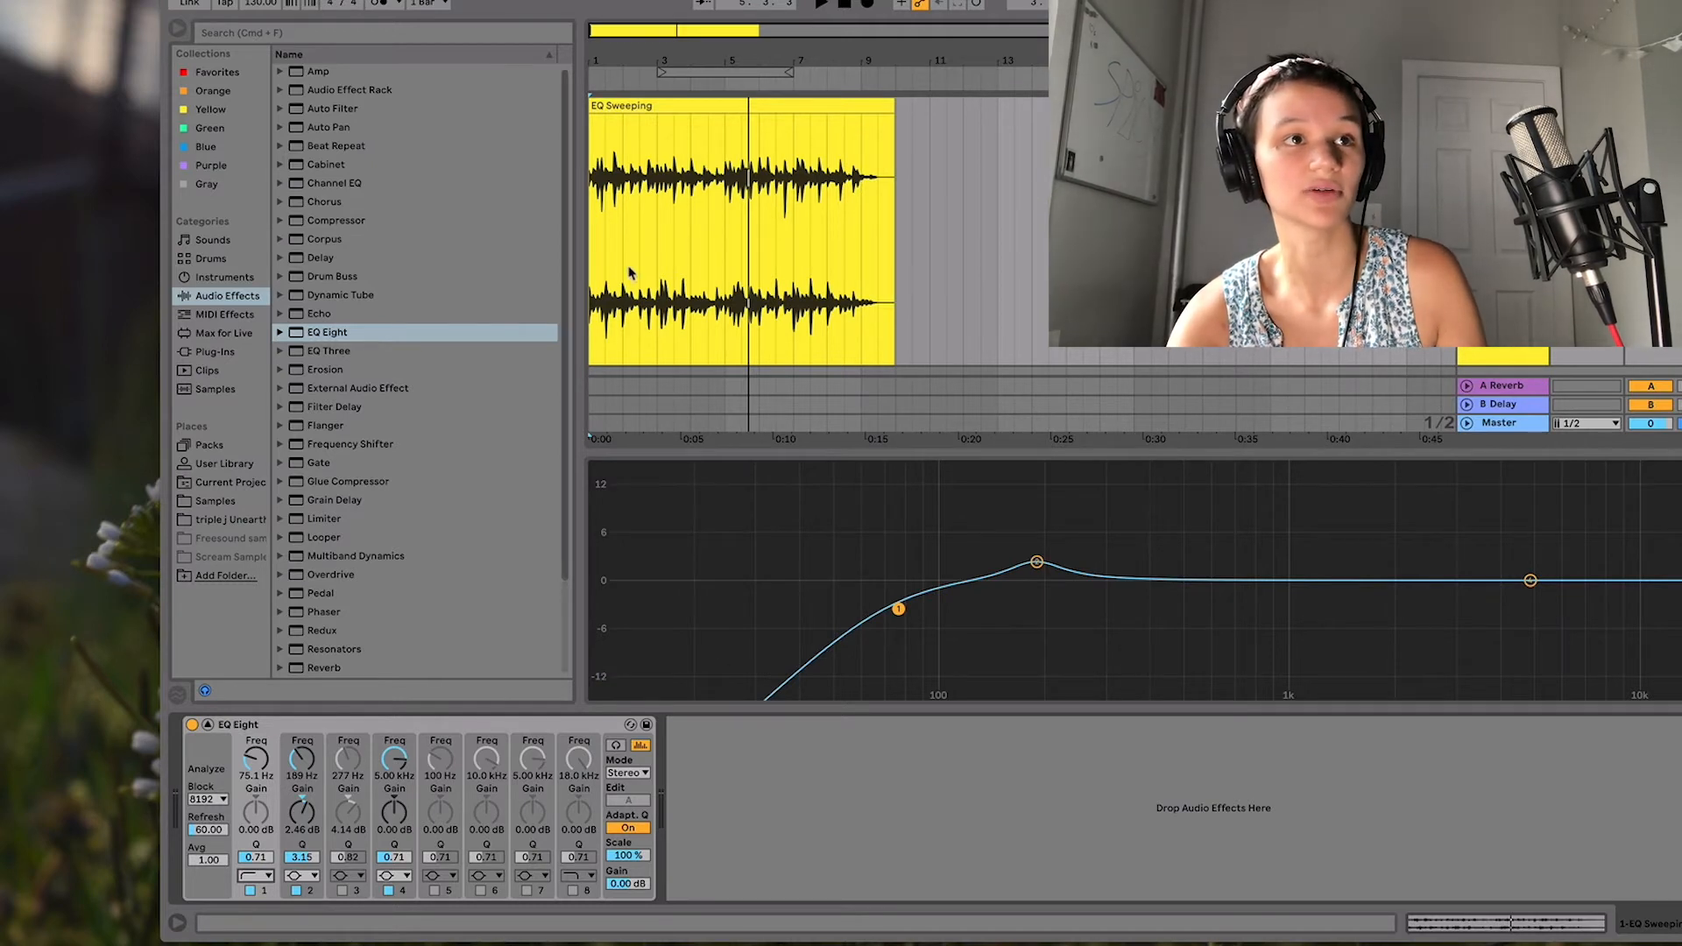
click(589, 272)
key(space)
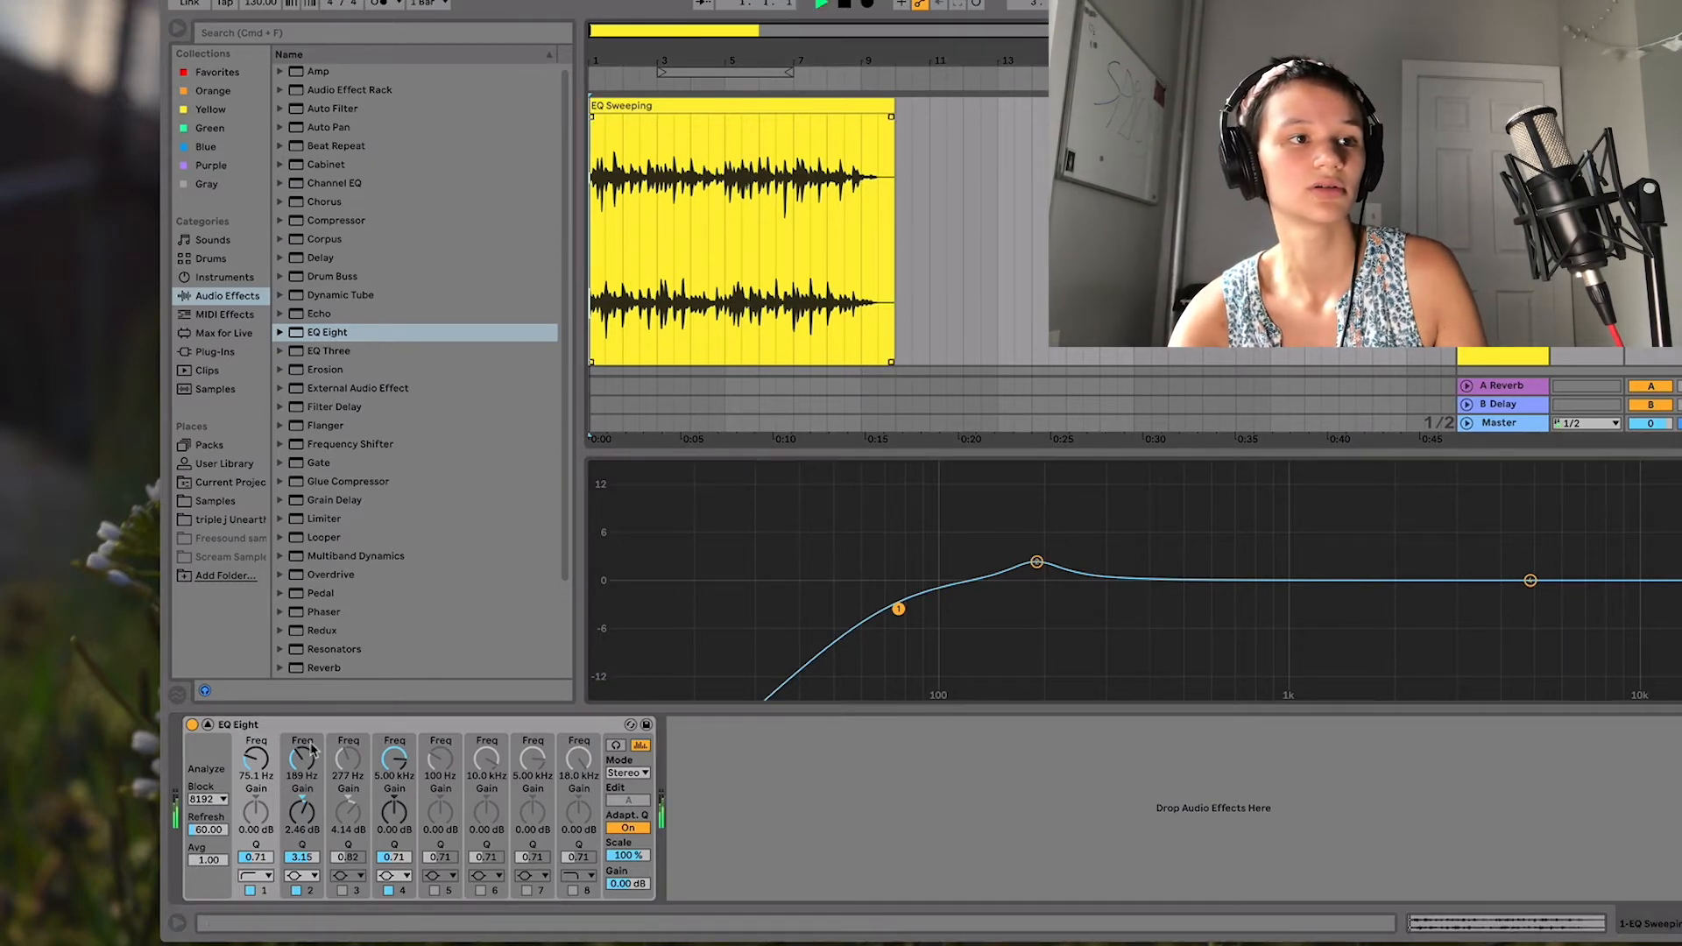
mouse_move(272, 746)
mouse_down()
mouse_move(273, 799)
mouse_move(273, 715)
mouse_move(272, 777)
mouse_up()
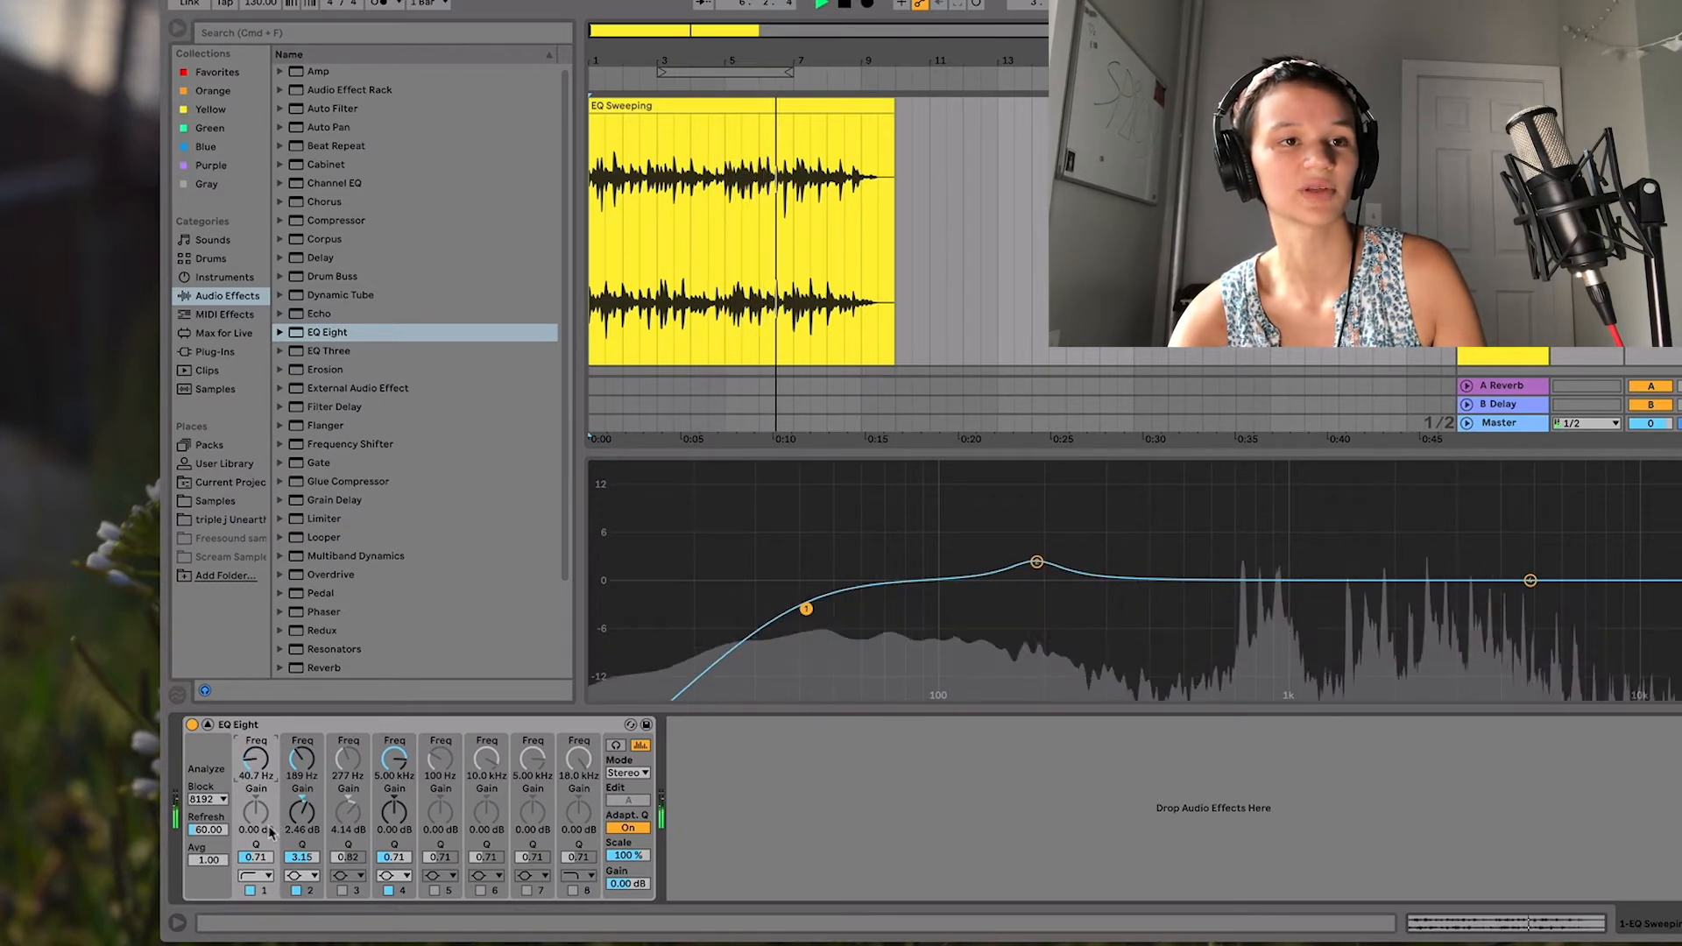
Raise the Q of the band 1 low cut to 0.76 and stop playback.
mouse_move(255, 858)
mouse_down()
mouse_move(256, 842)
mouse_move(256, 856)
mouse_up()
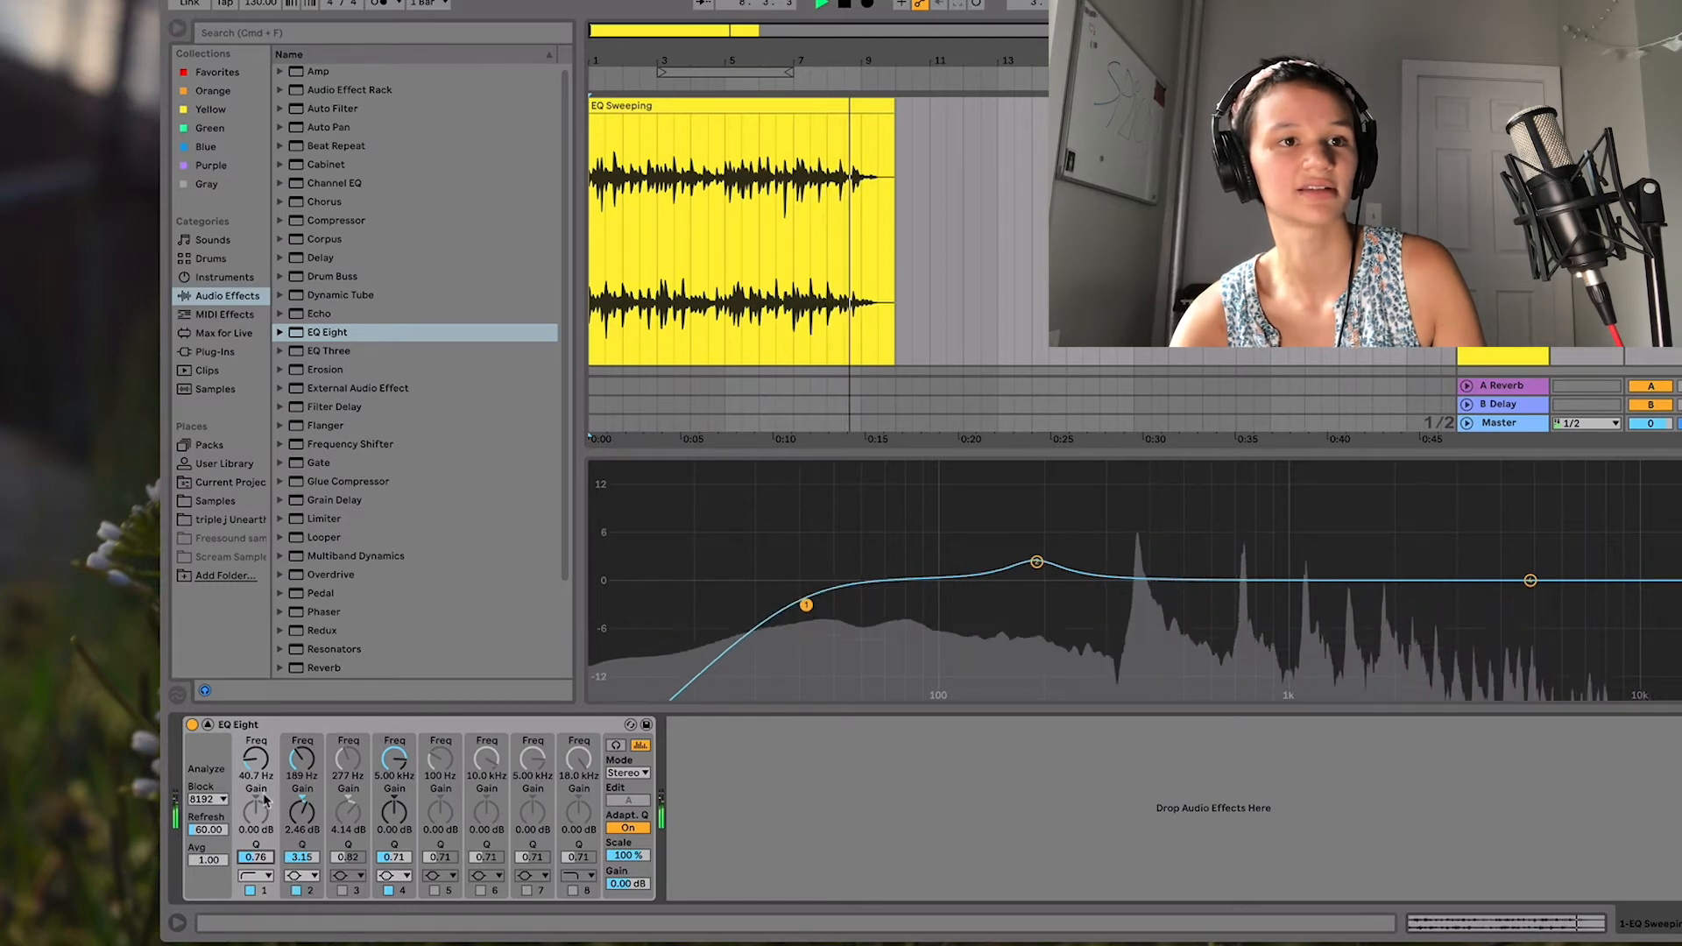
key(space)
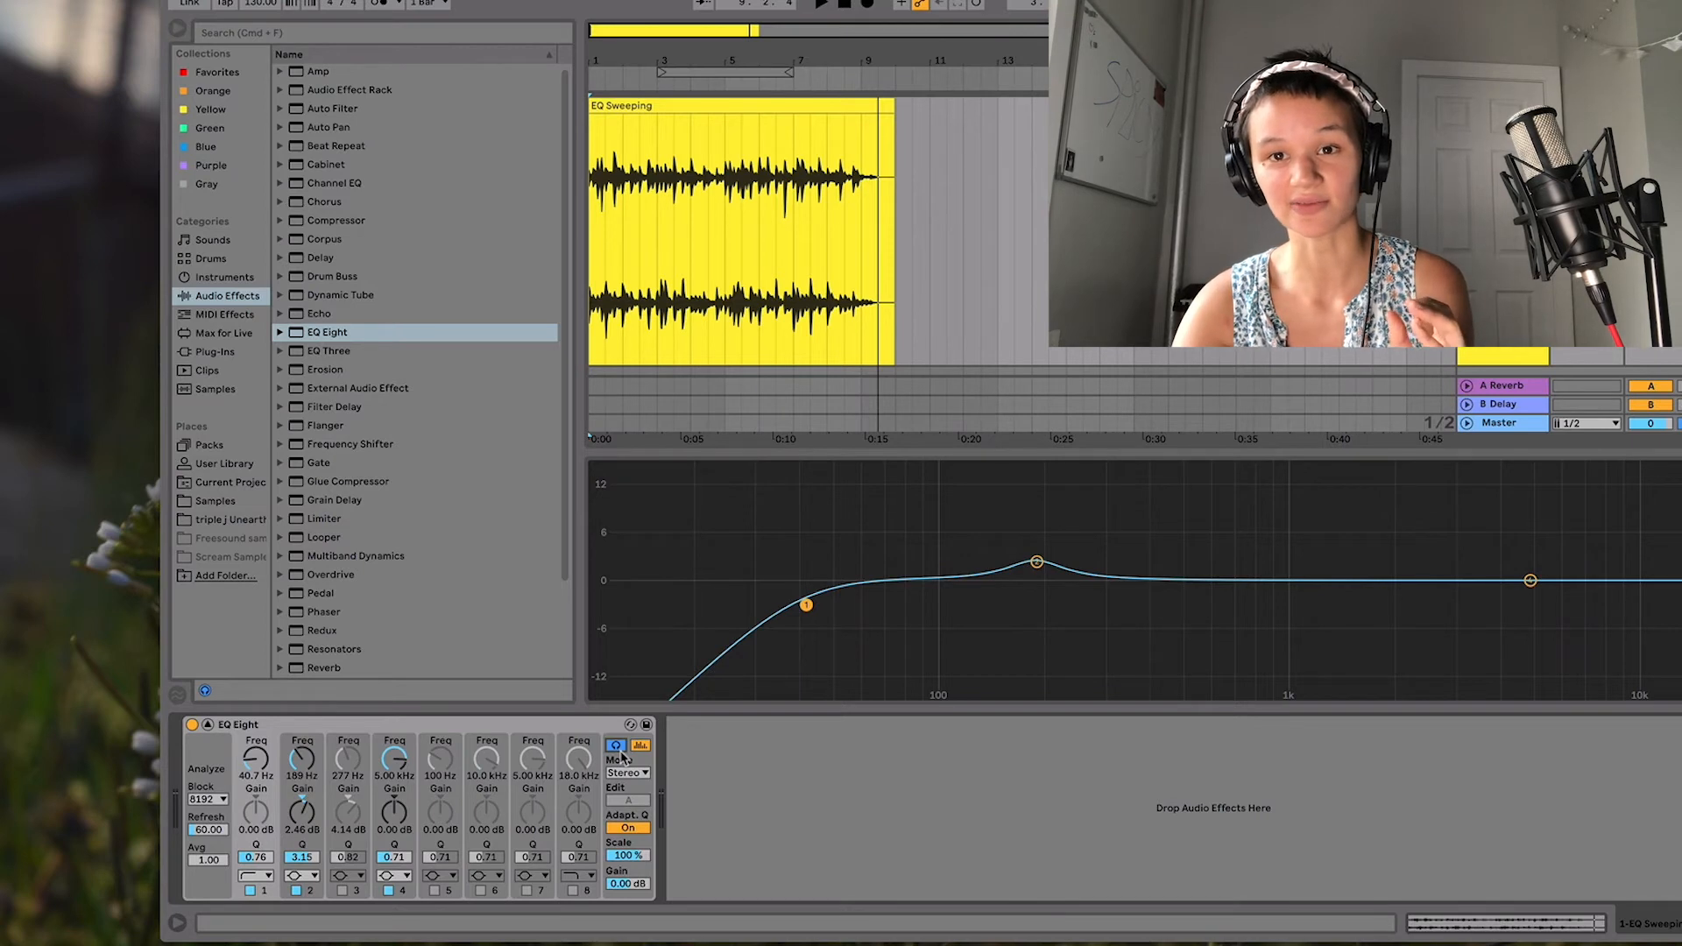
Shape band 4 into a narrow 15 dB boost at 6.02 kHz with a Q of 18 and play the clip from near its start.
click(394, 859)
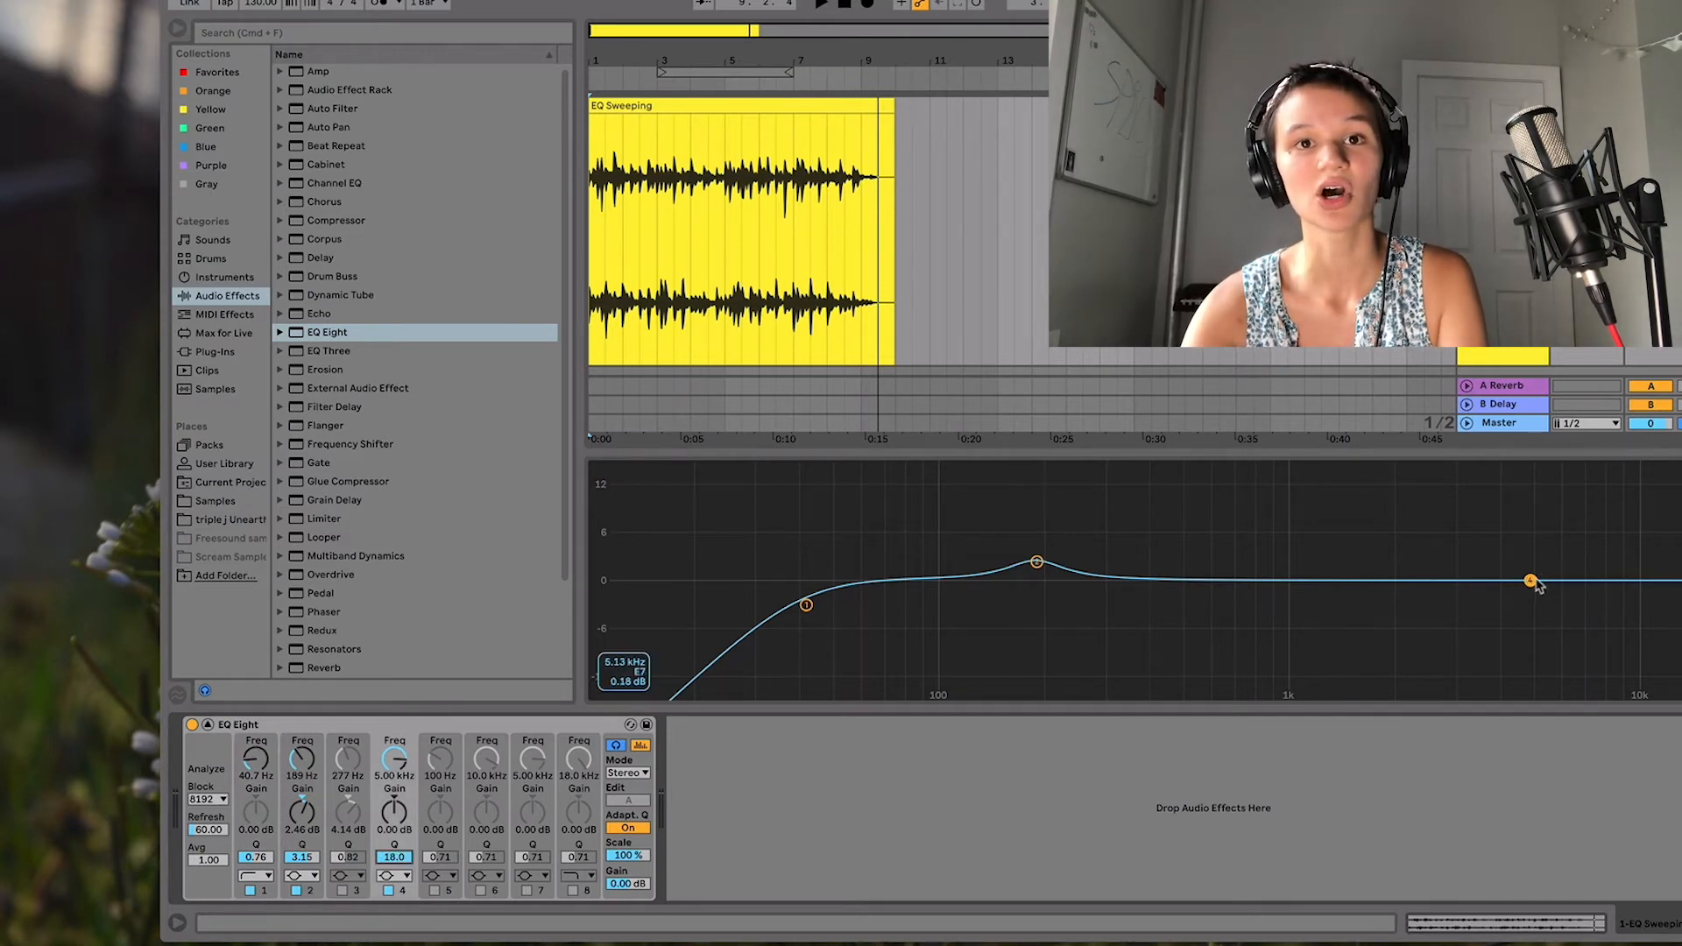
drag(1530, 580, 1559, 467)
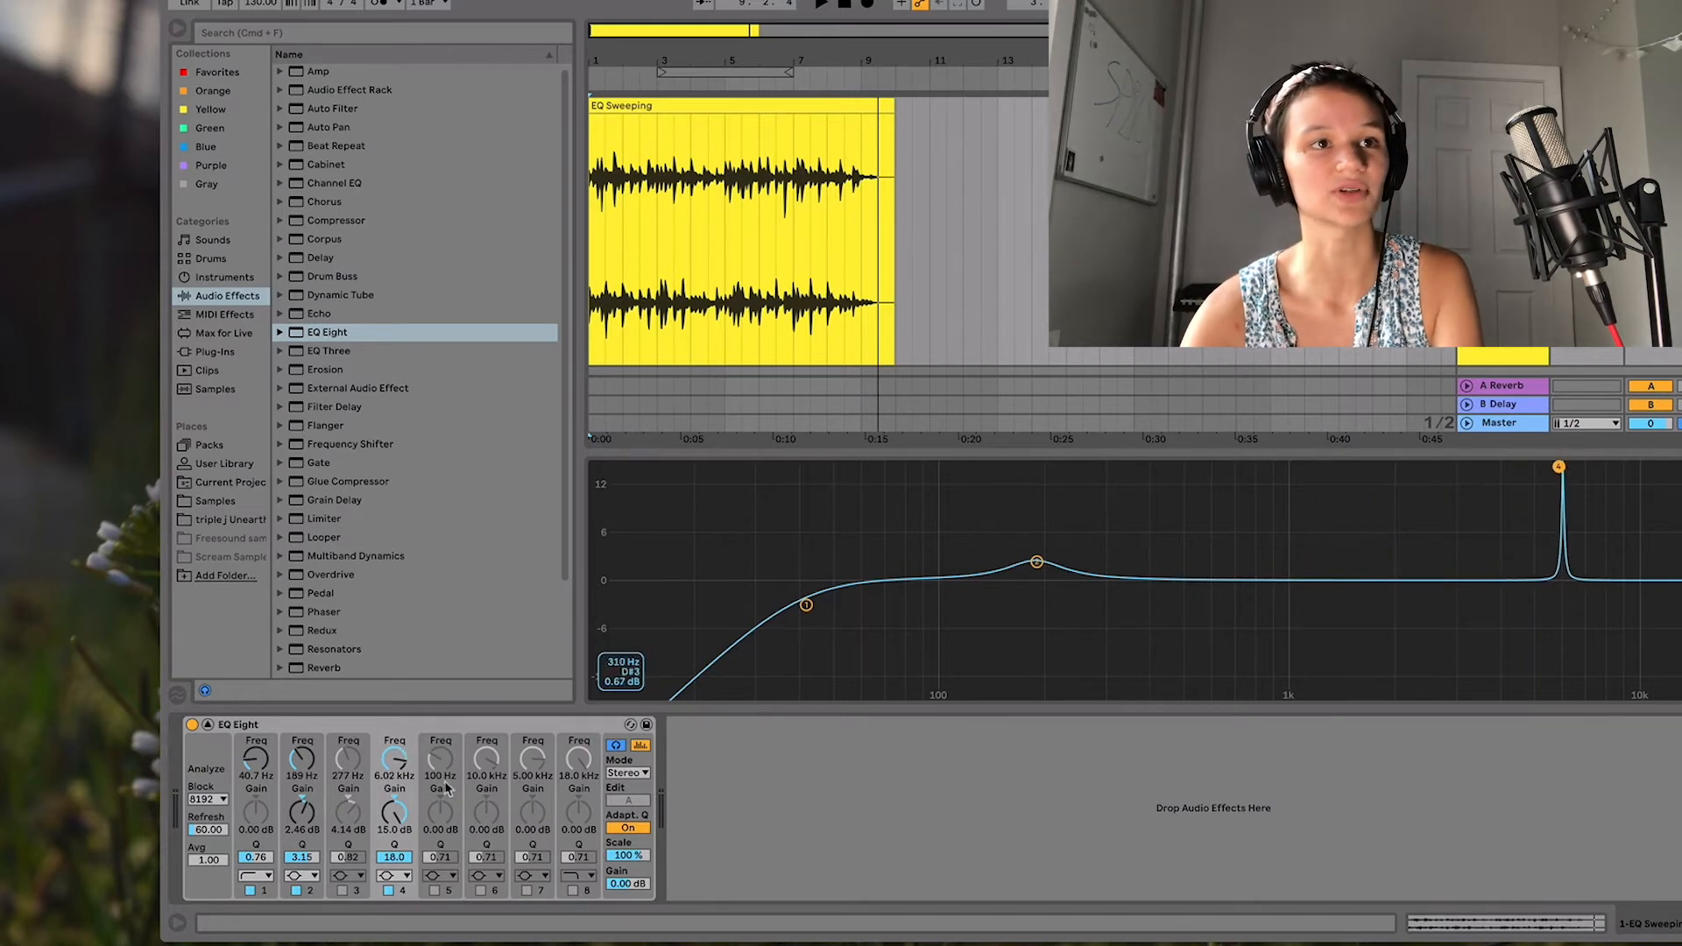
click(604, 290)
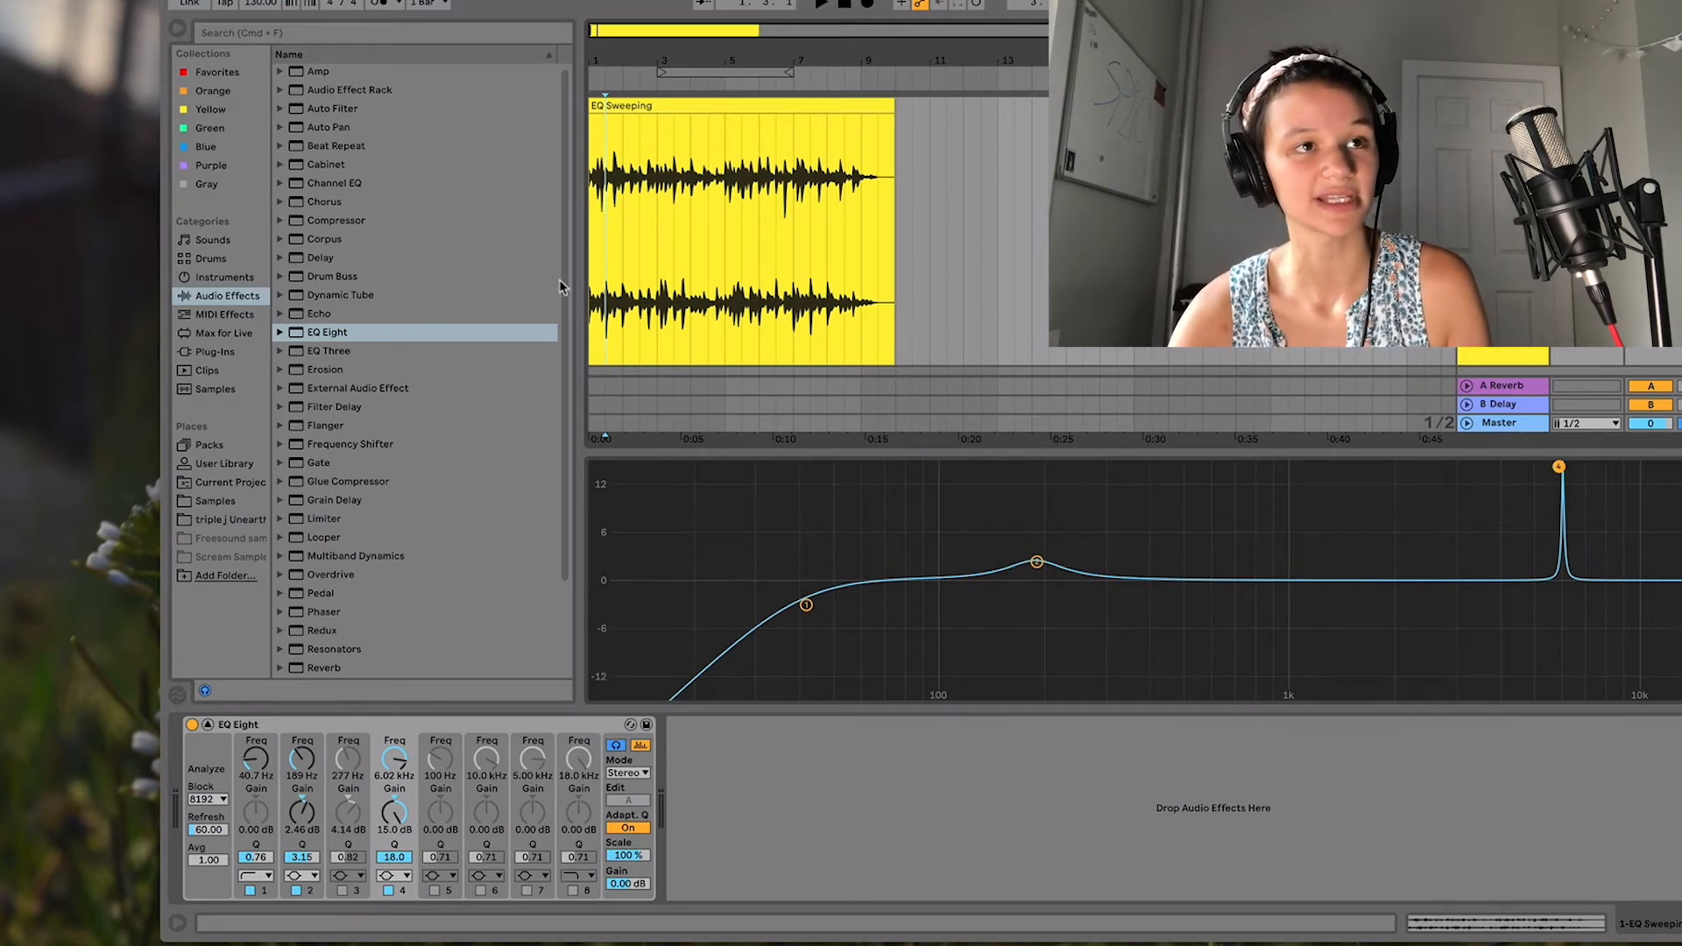
key(space)
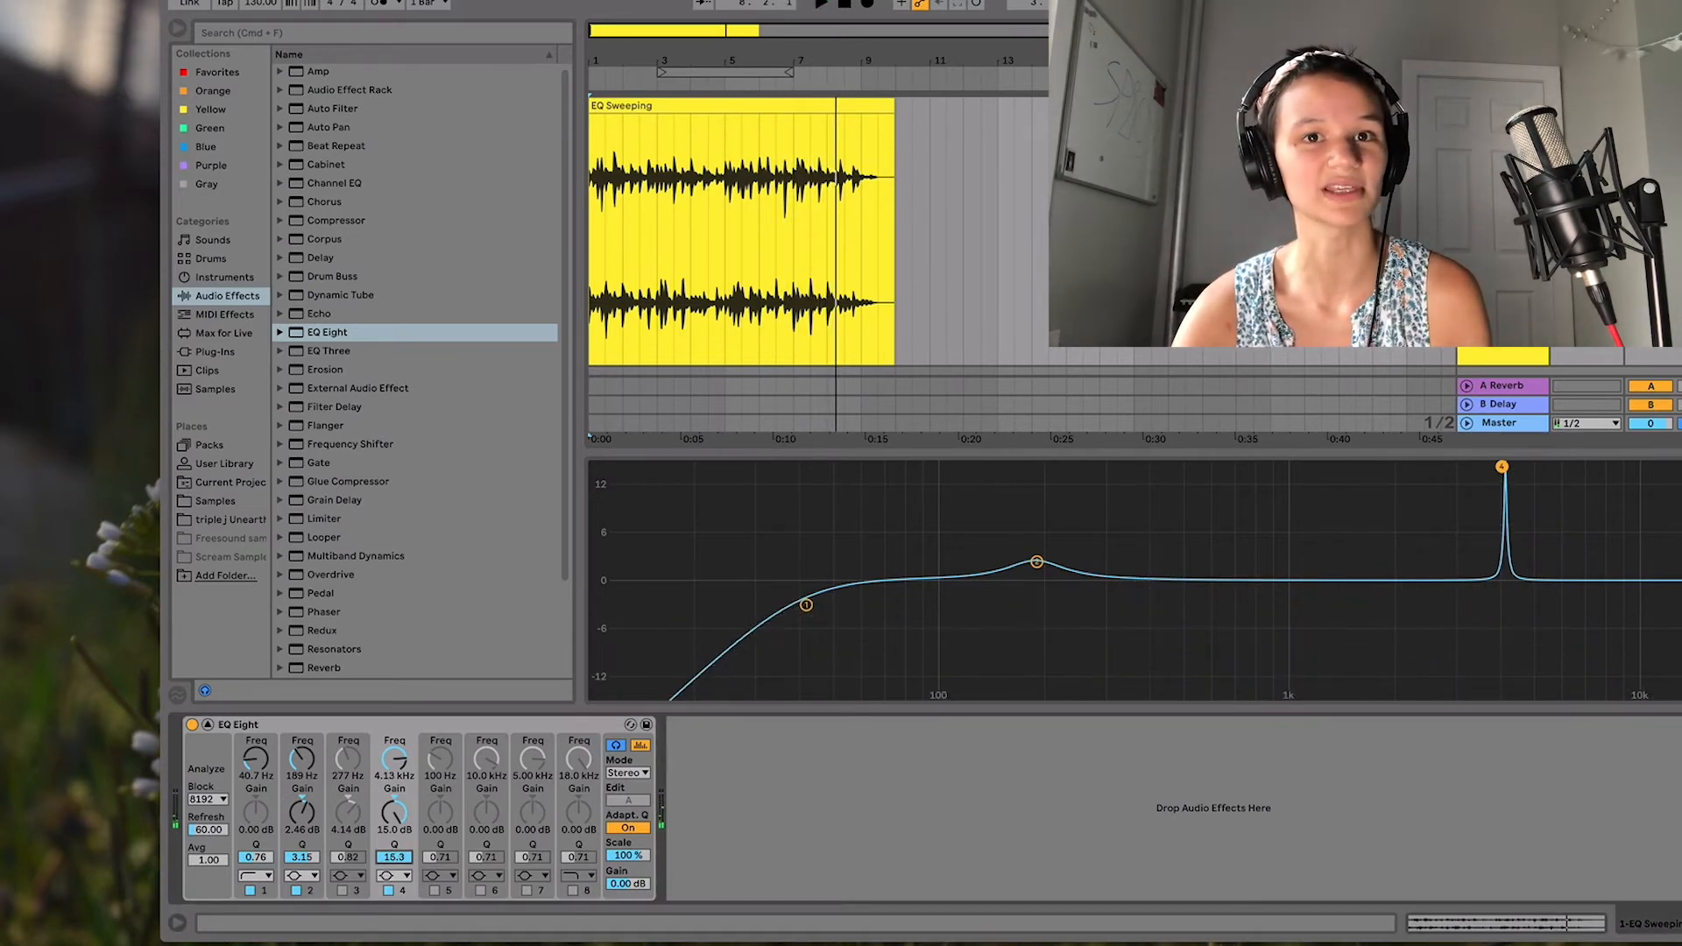
Widen the band 4 boost to a Q of 2.78 and sweep it to 4.21 kHz while listening to the clip.
drag(394, 857, 394, 887)
key(space)
drag(1501, 467, 1507, 469)
key(space)
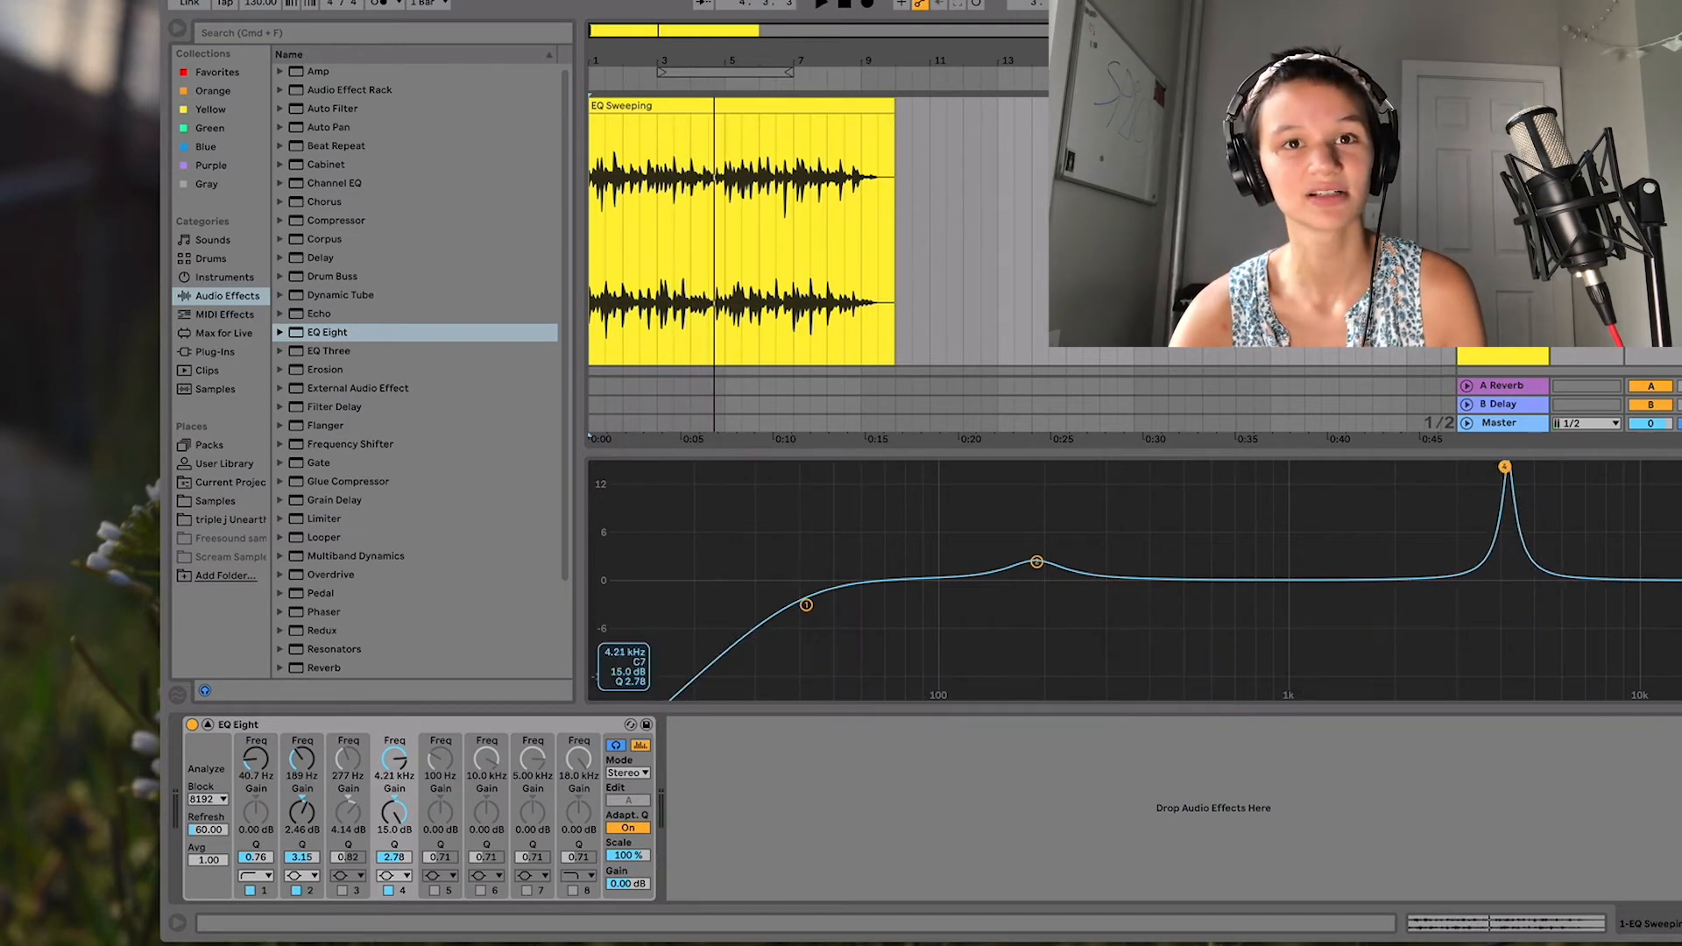
Turn band 4 into a 3.10 dB cut at 4.24 kHz with a Q of 9.41 and listen to the result.
drag(1506, 467, 1506, 467)
key(space)
mouse_move(397, 818)
mouse_down()
mouse_move(397, 854)
mouse_move(393, 824)
mouse_up()
key(space)
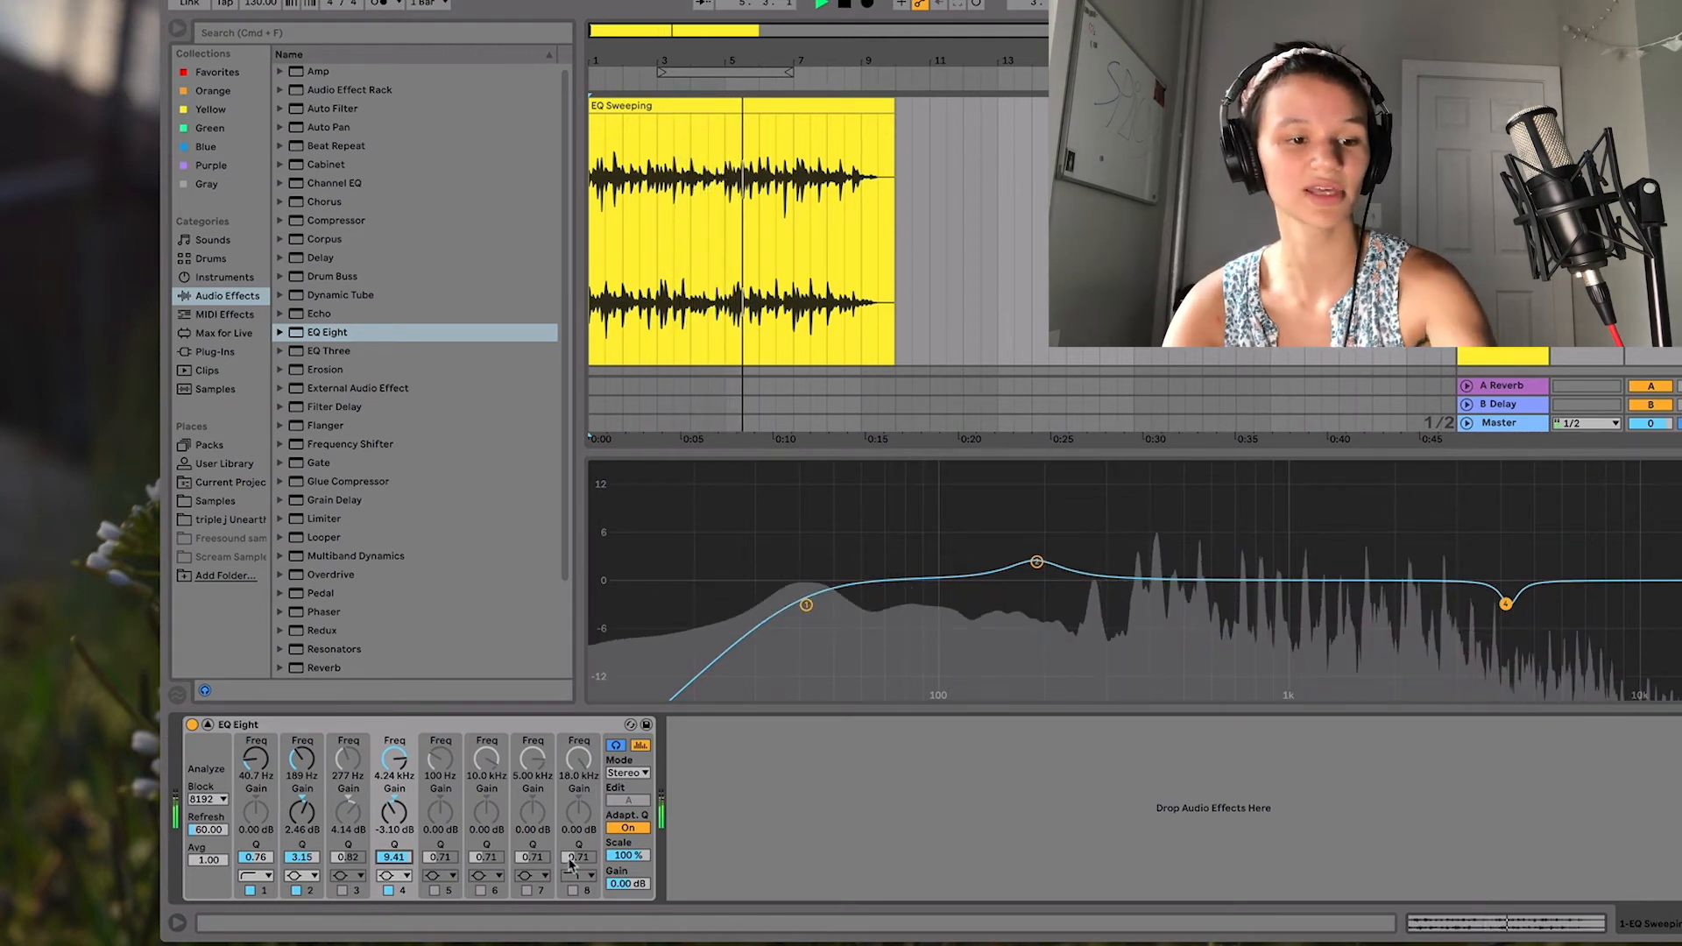
key(space)
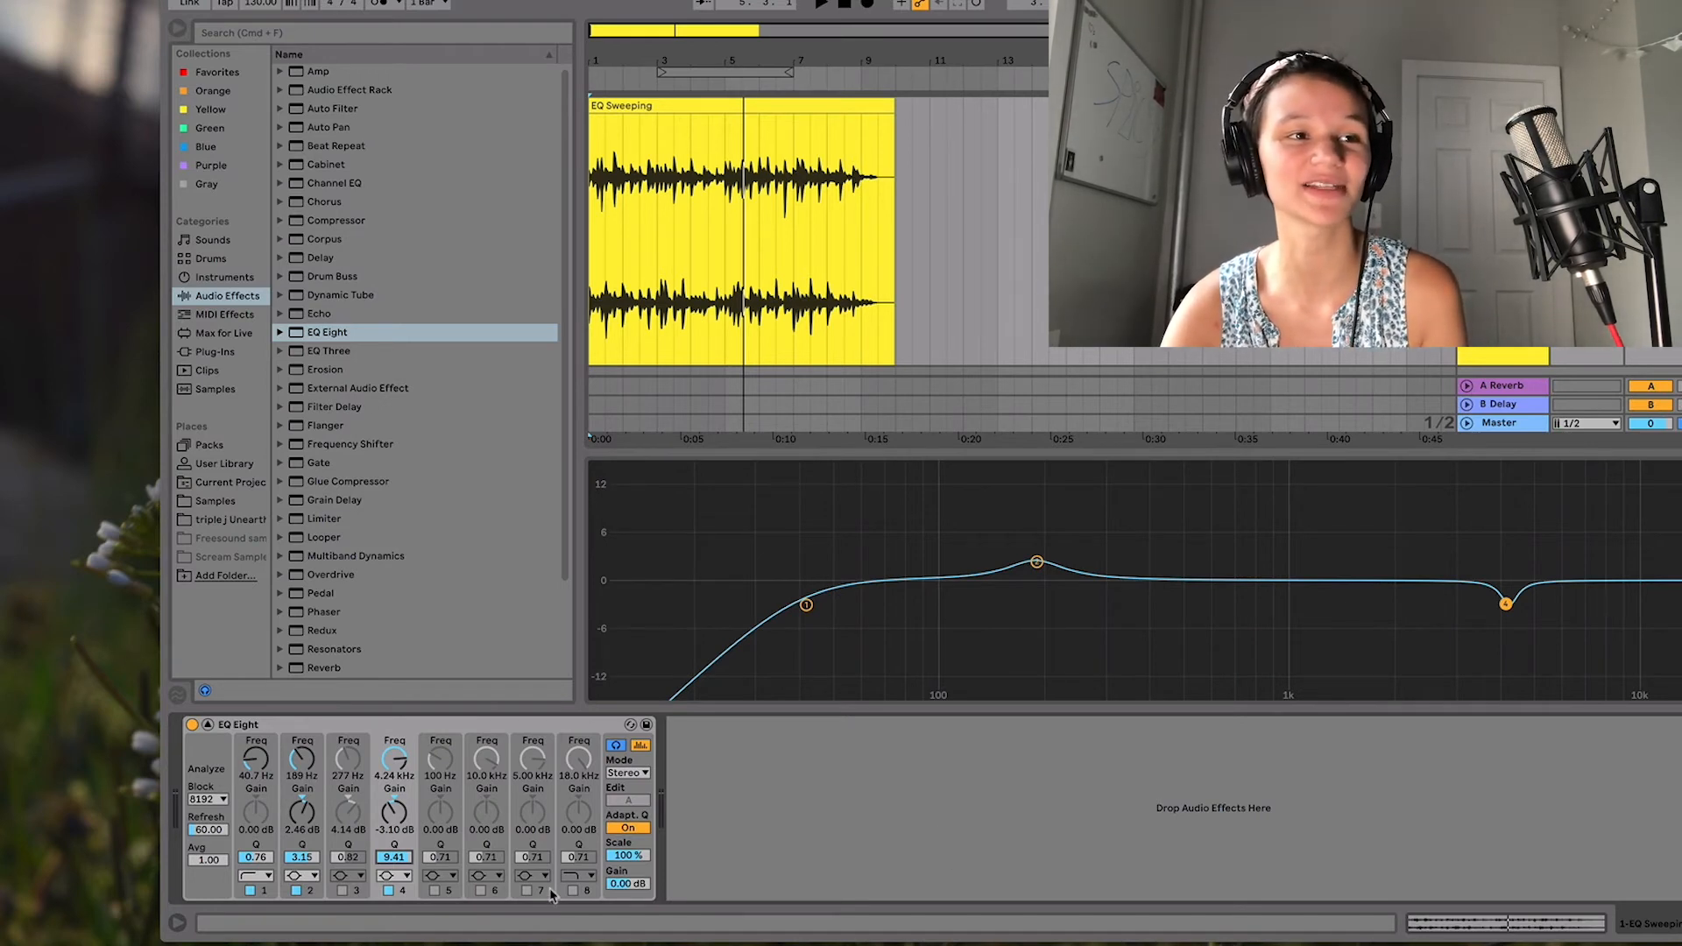
Enable bands 5 and 6, and set band 5 to 406 Hz with a Q of 18.
click(434, 892)
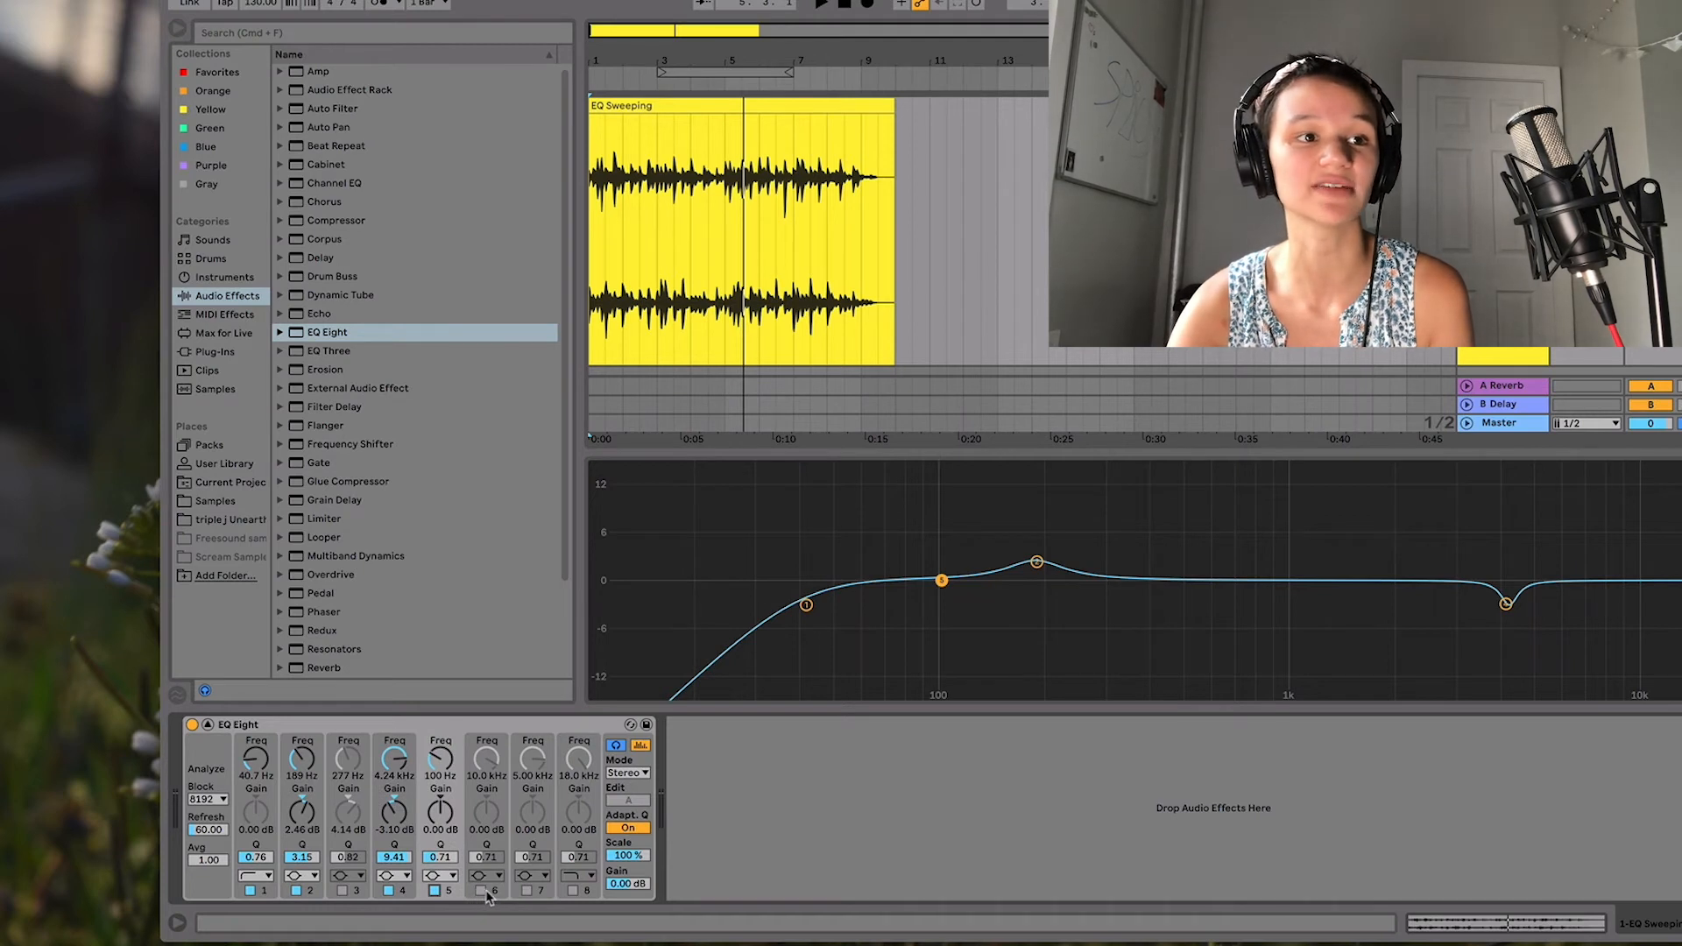
click(485, 892)
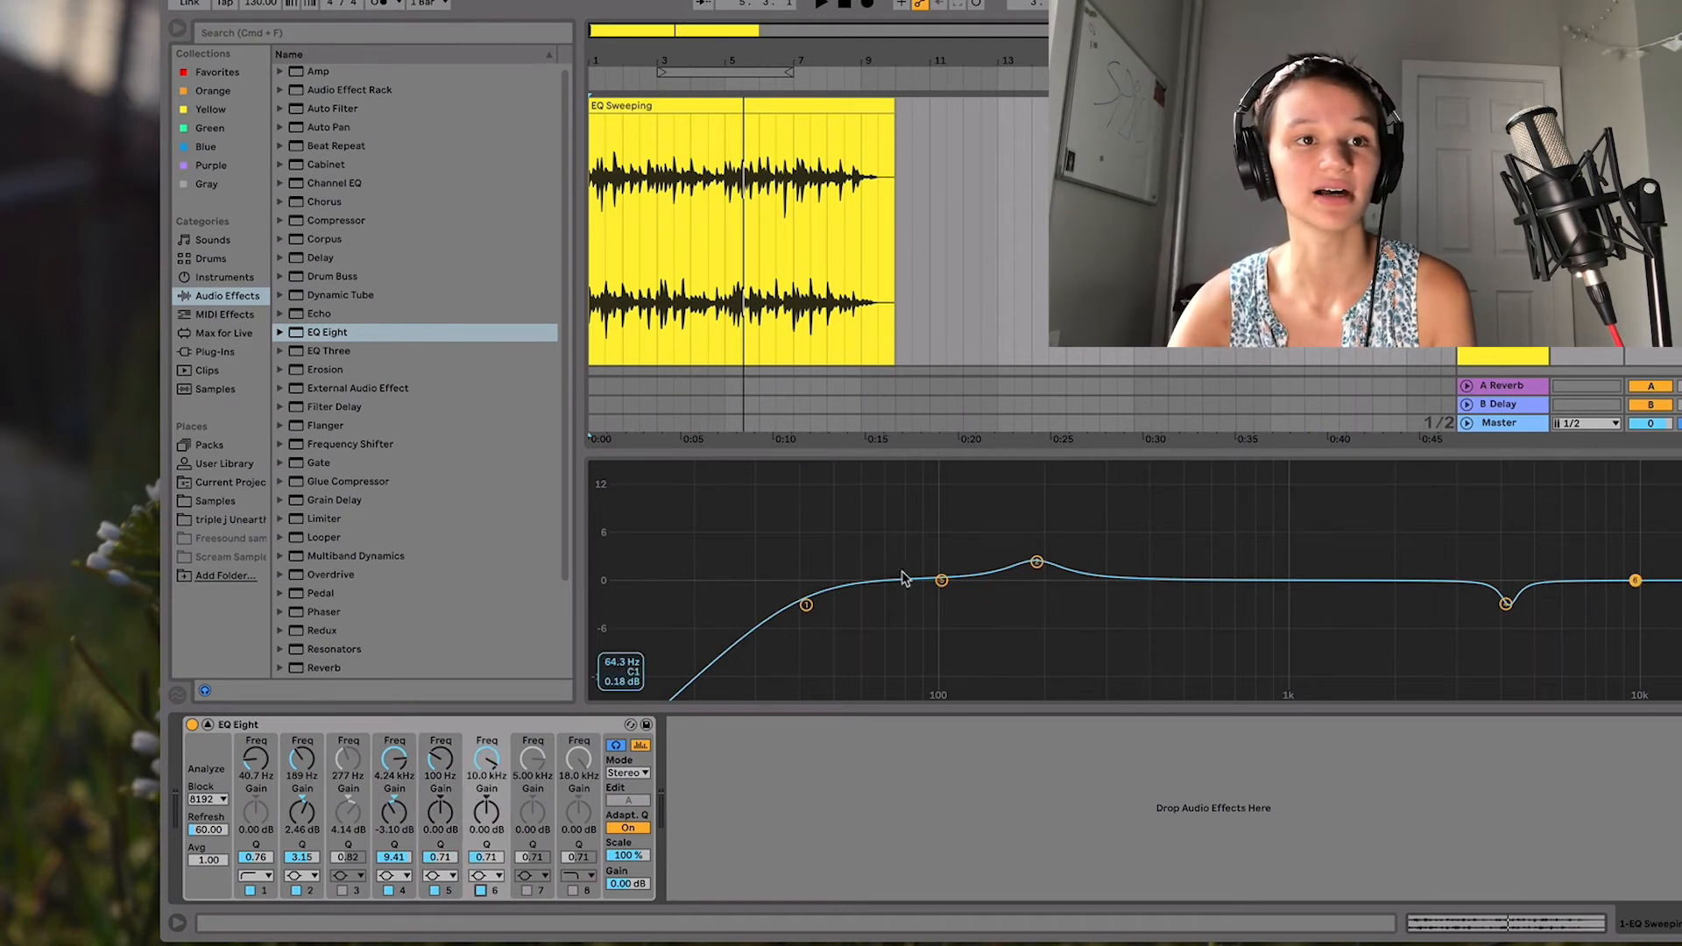
click(941, 582)
drag(944, 580, 1153, 583)
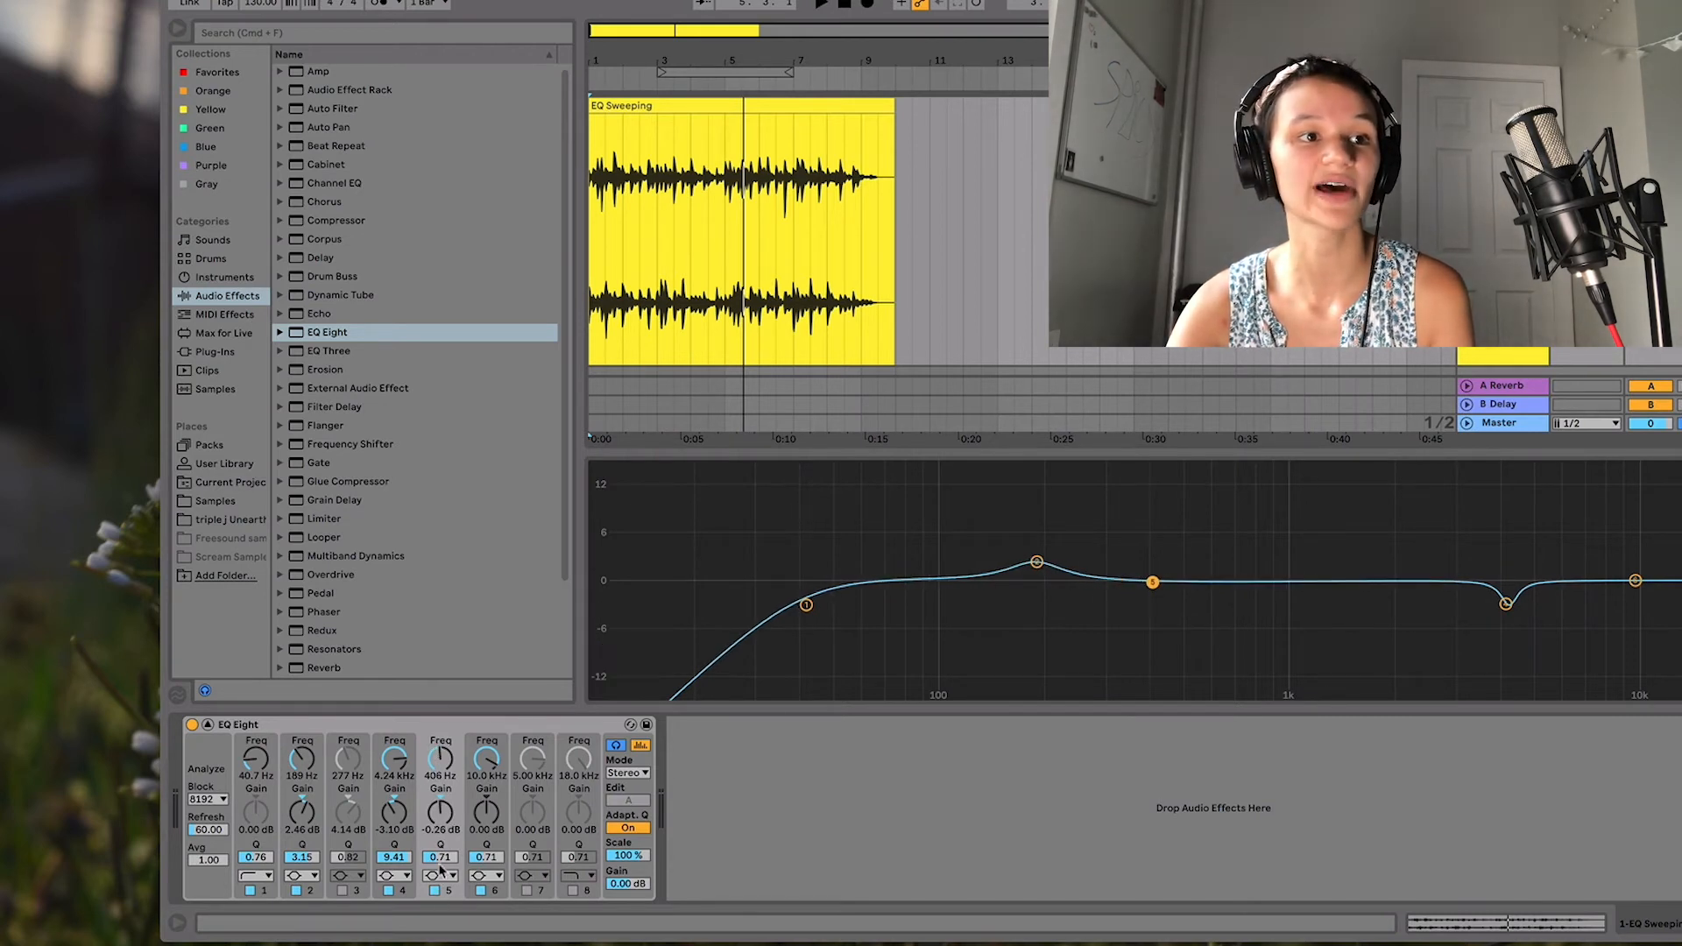
drag(441, 858, 441, 789)
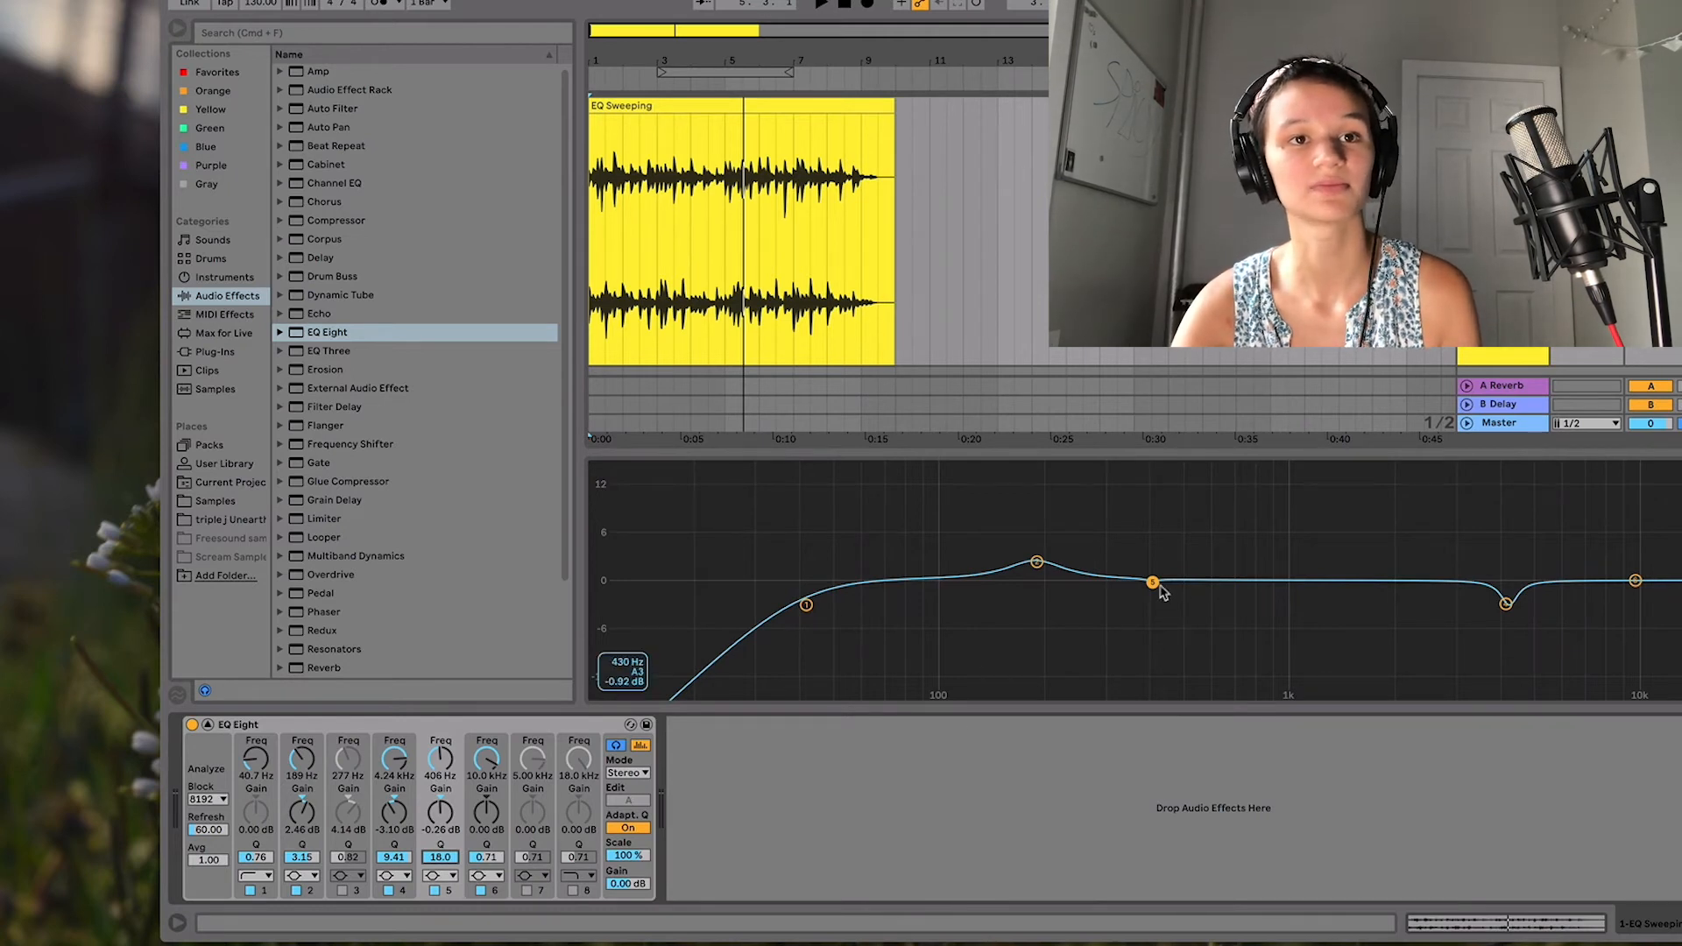
Boost band 5 to 15 dB and sweep it up to 992 Hz while the clip plays.
key(space)
drag(1154, 583, 1287, 466)
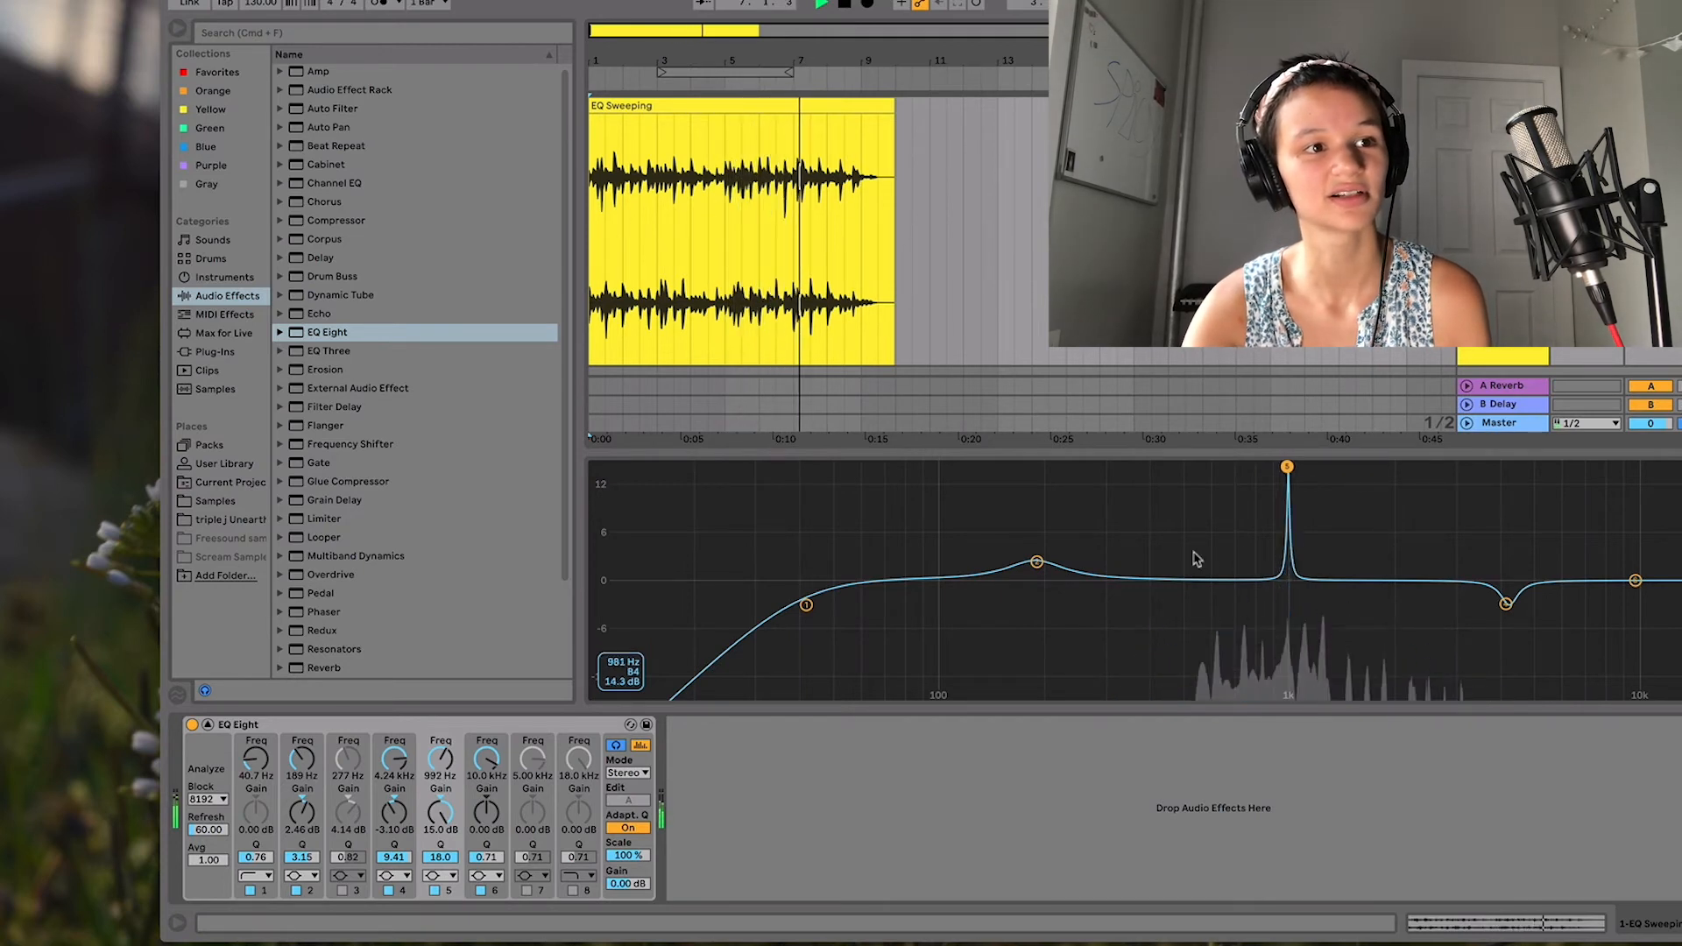
key(space)
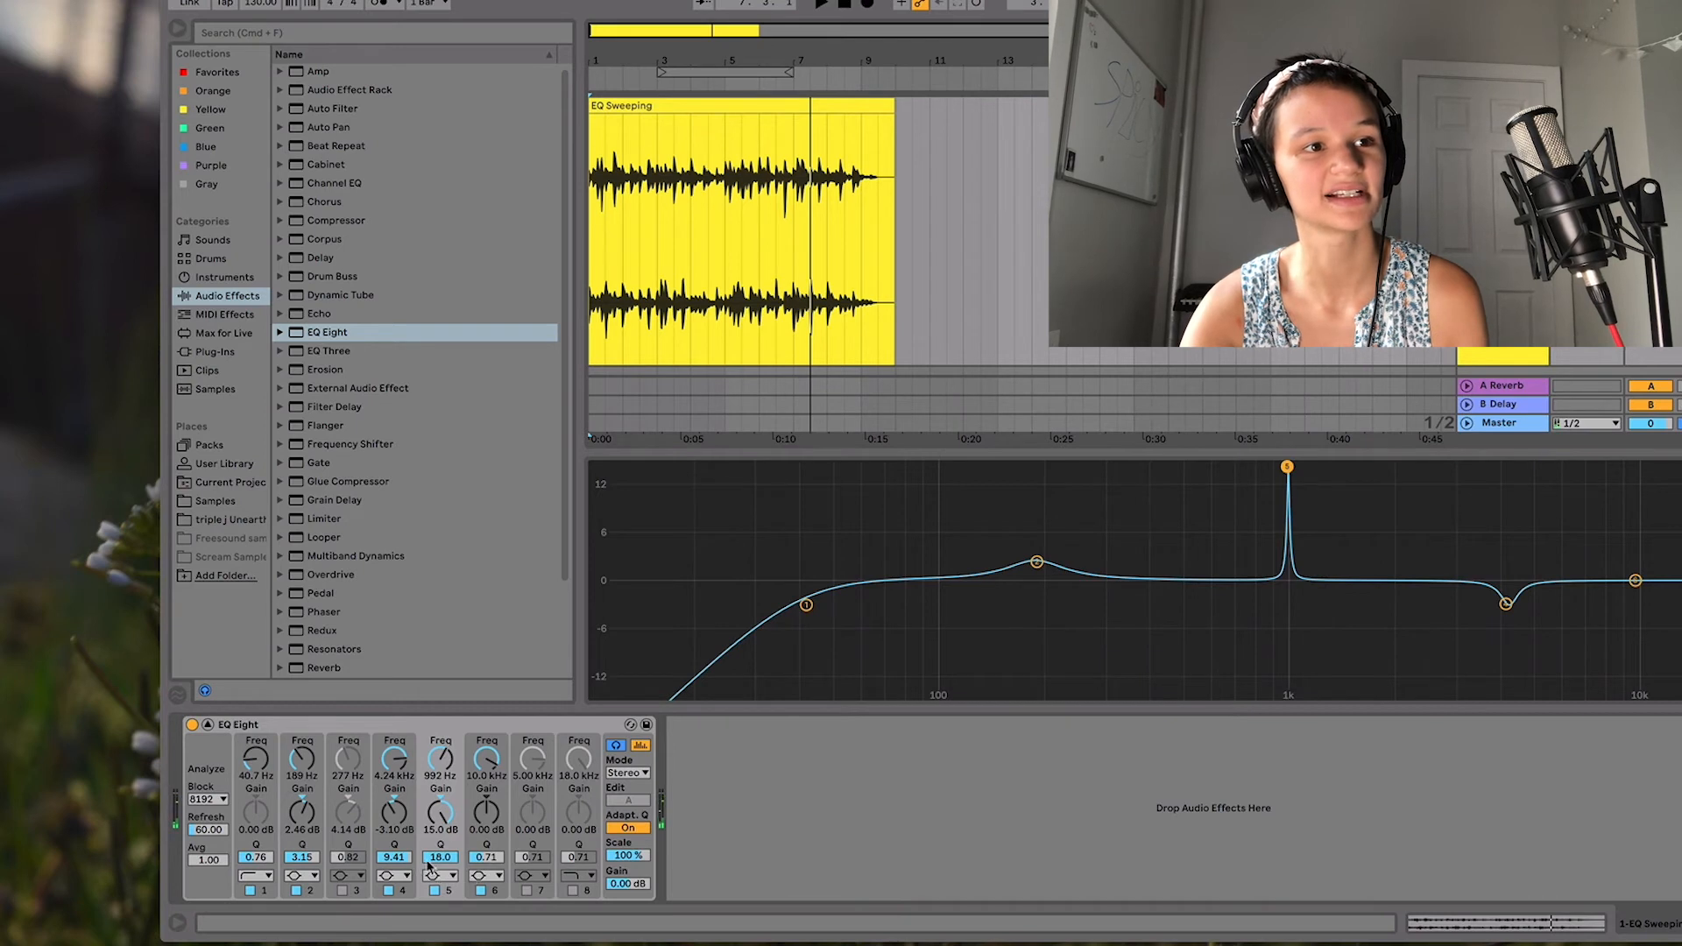
Lower the gain of band 5 to -5.71 dB while replaying the clip from its start.
key(space)
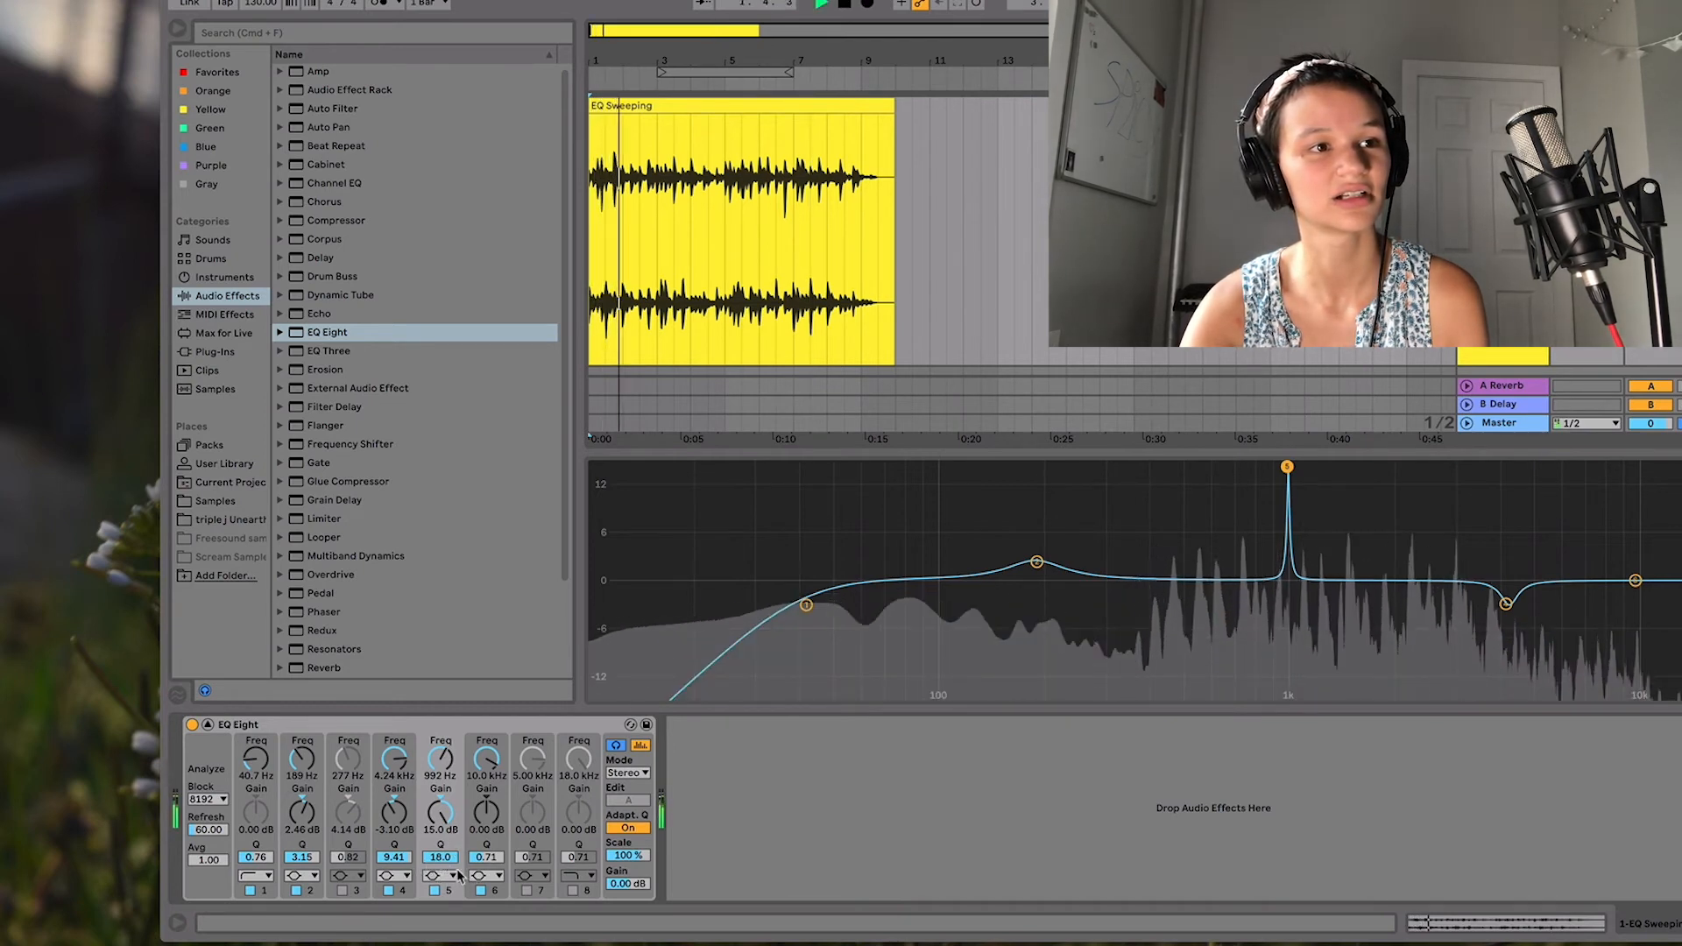
drag(441, 813, 441, 879)
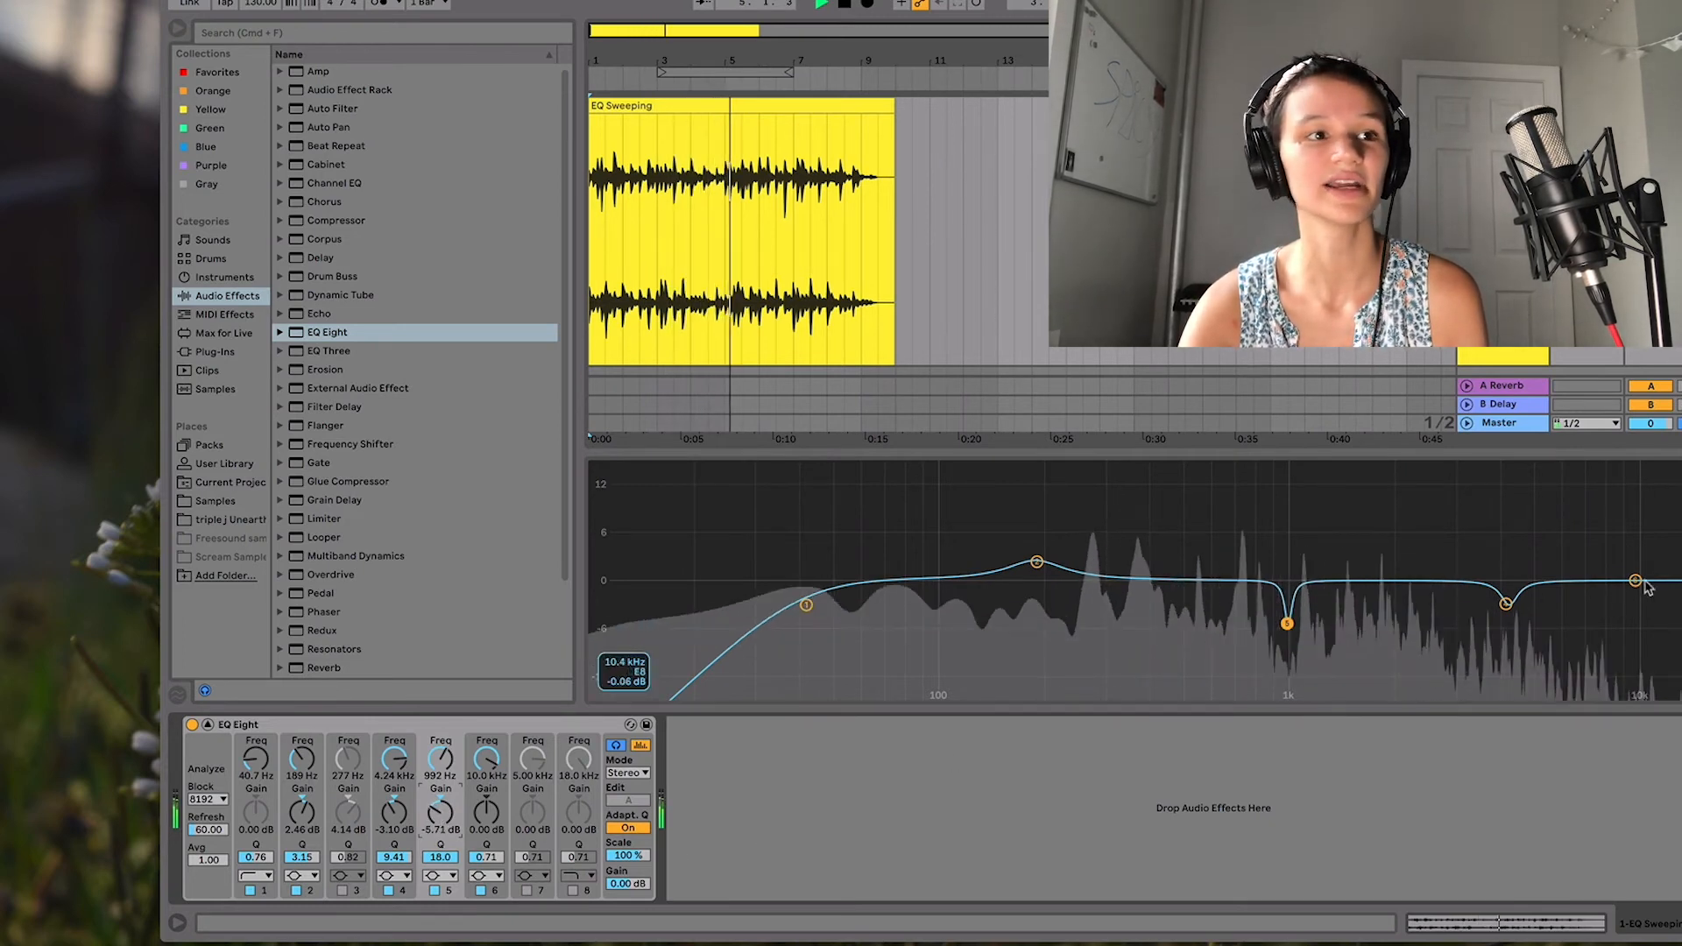
key(space)
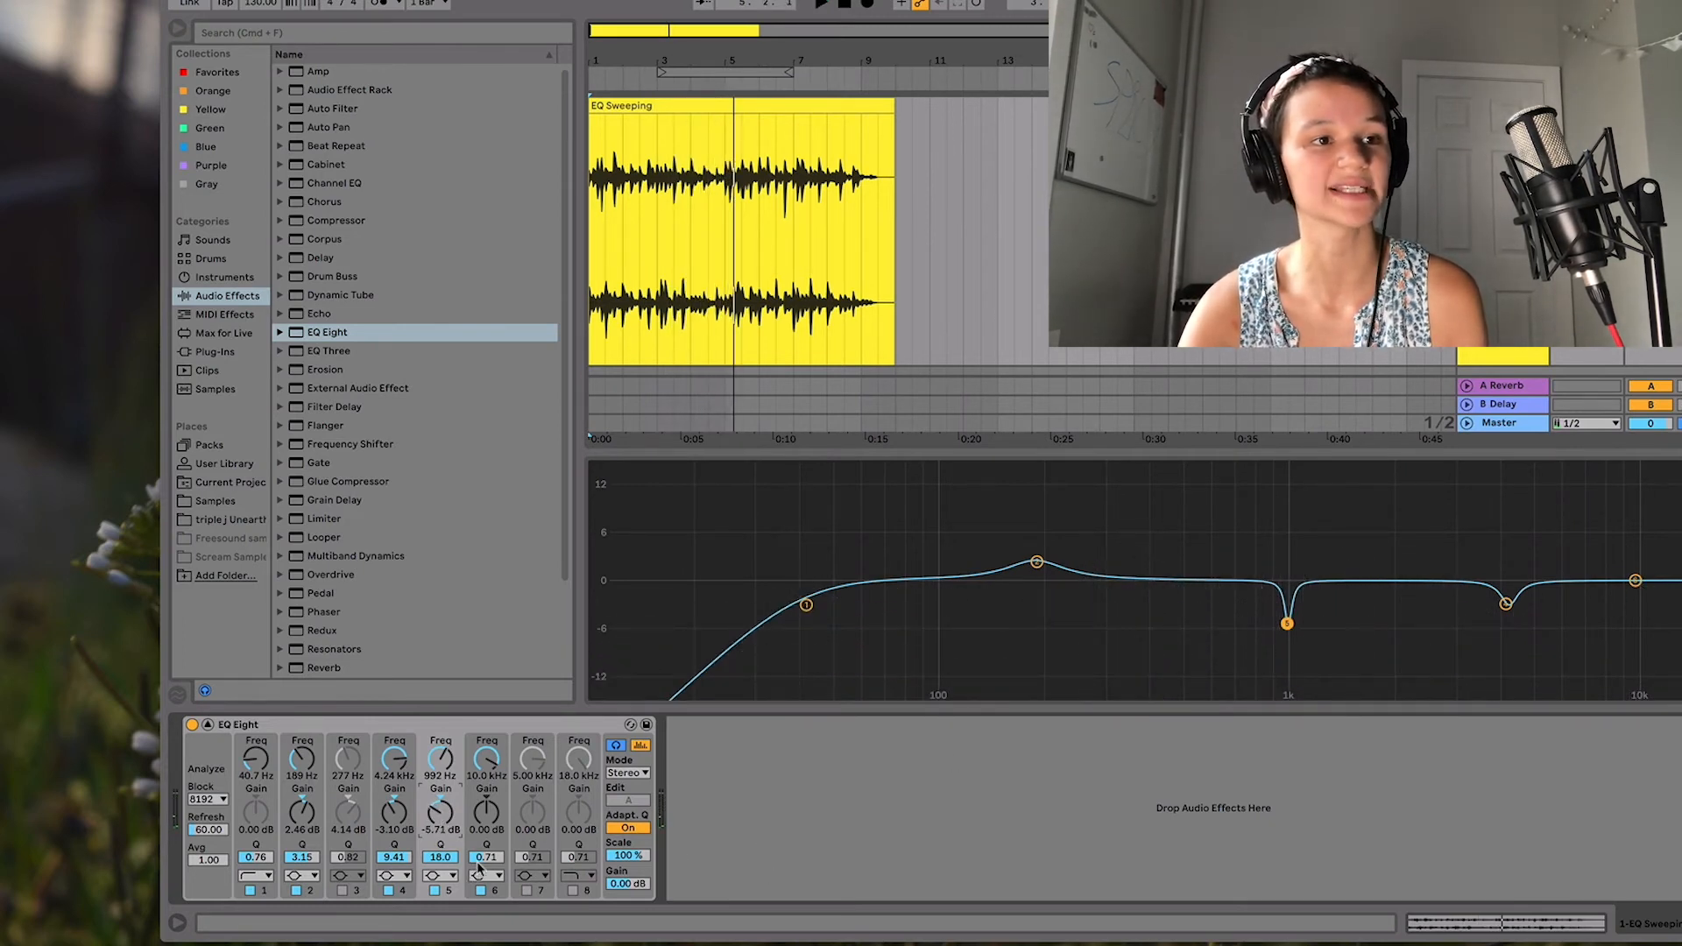
Sweep band 6 as a narrow boost with a Q of 18 to 2.83 kHz during playback, and reduce its gain to -3.75 dB.
drag(483, 859, 488, 833)
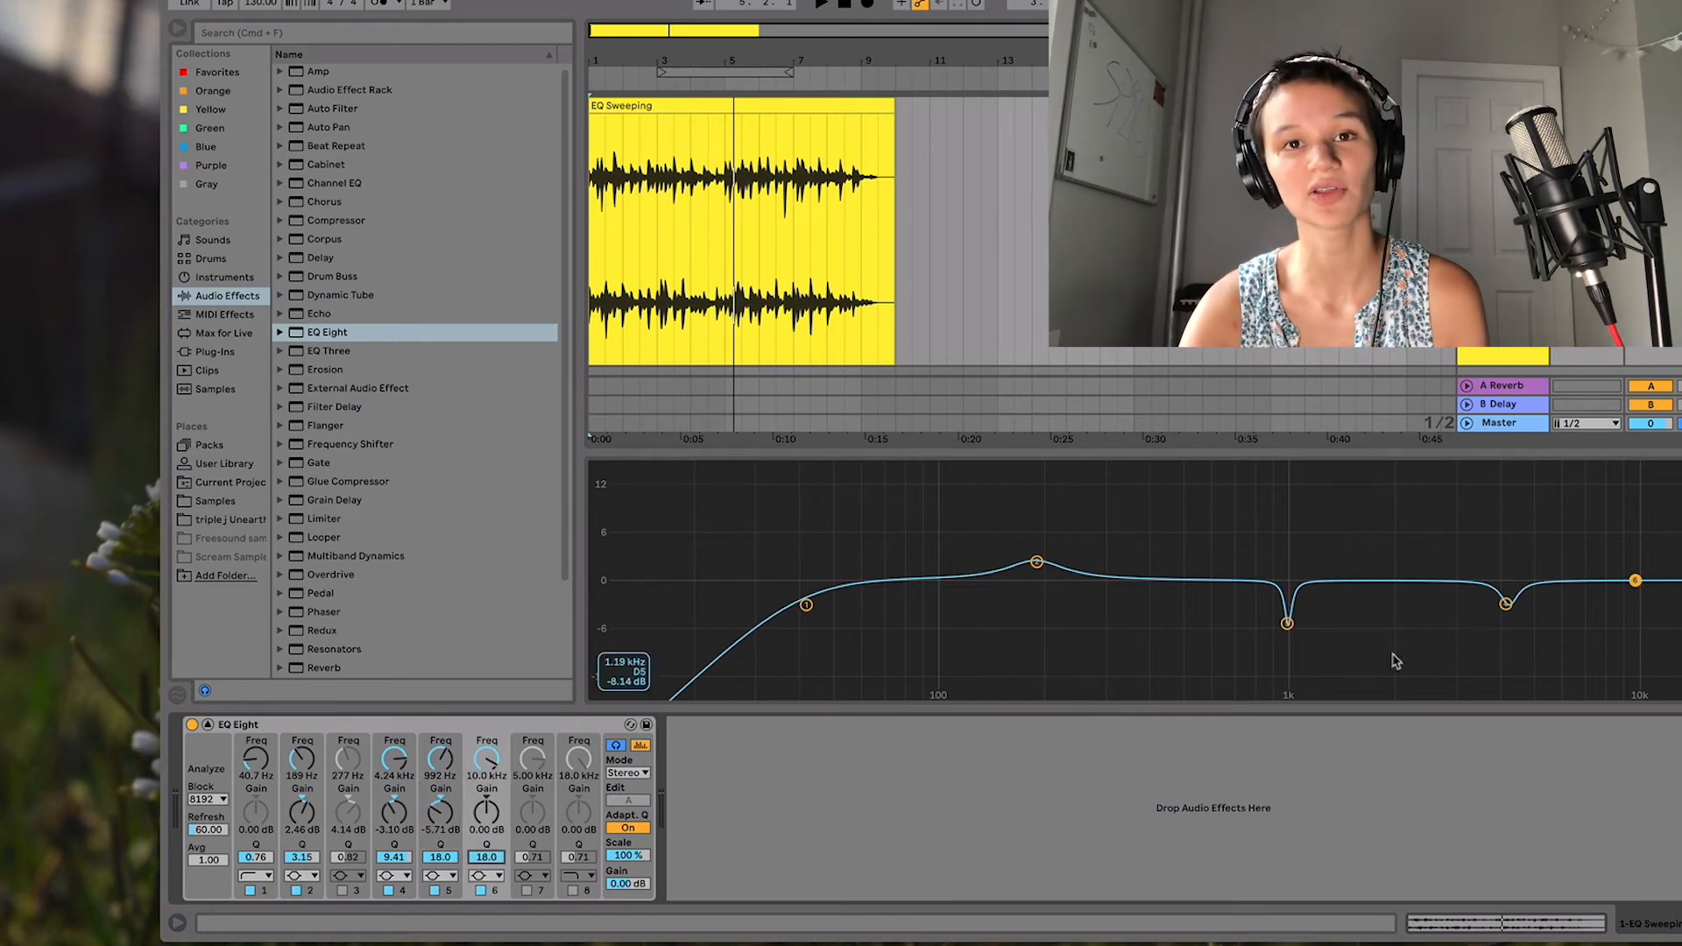
key(space)
drag(1636, 581, 1440, 467)
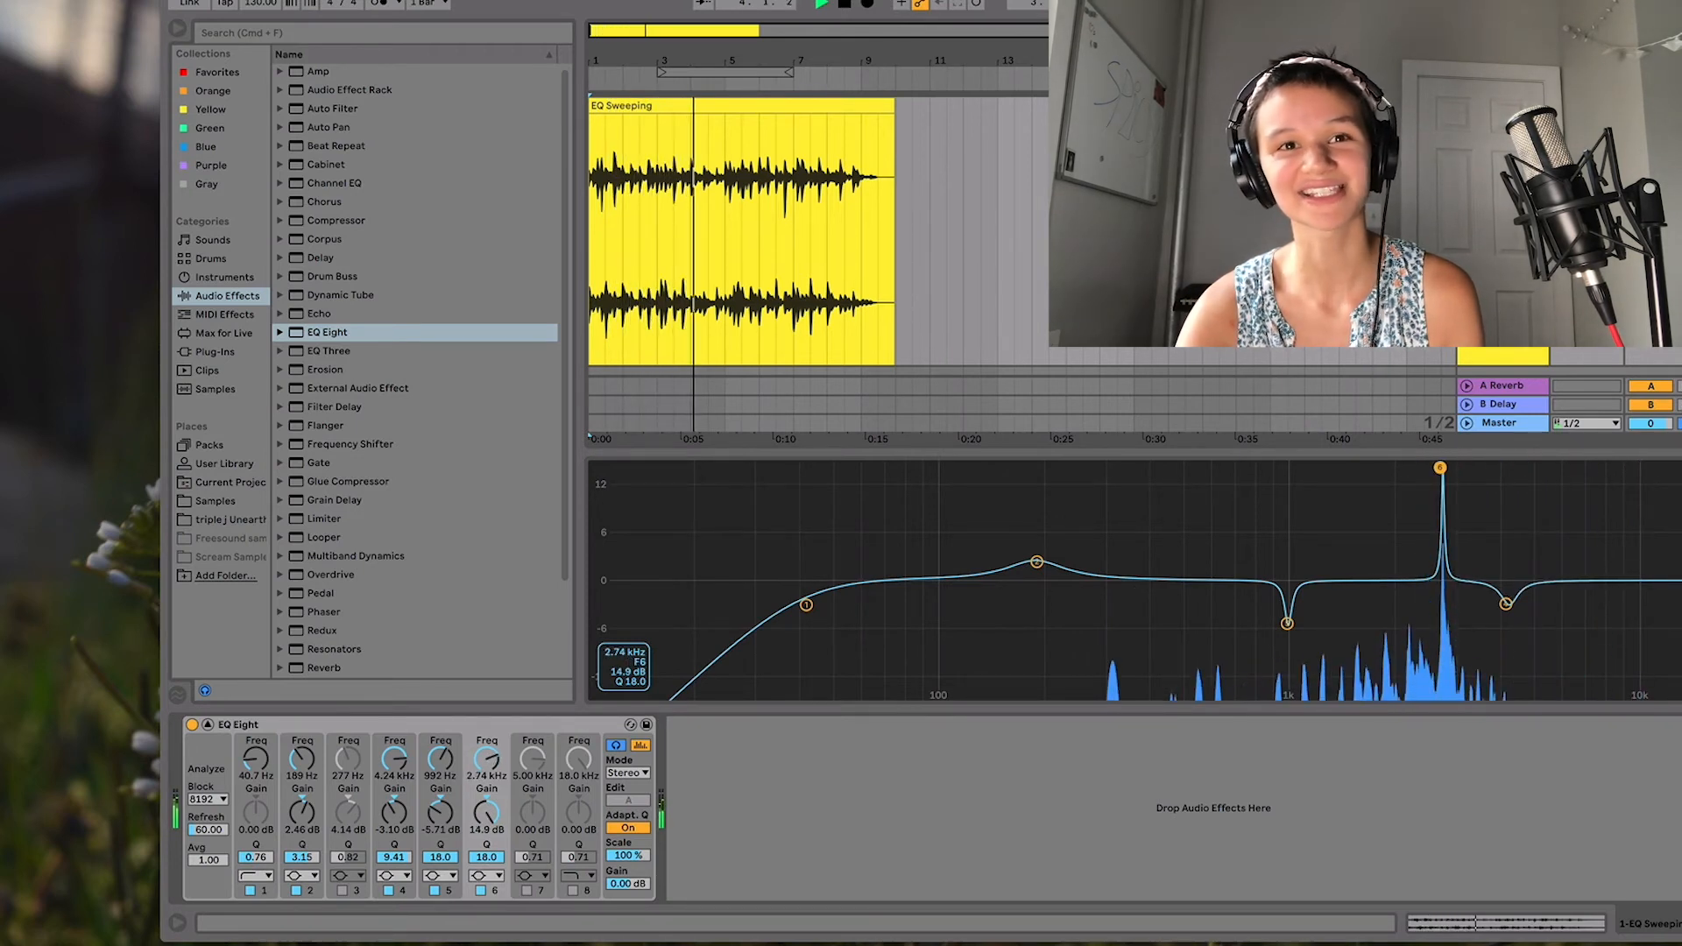
drag(1439, 467, 1446, 466)
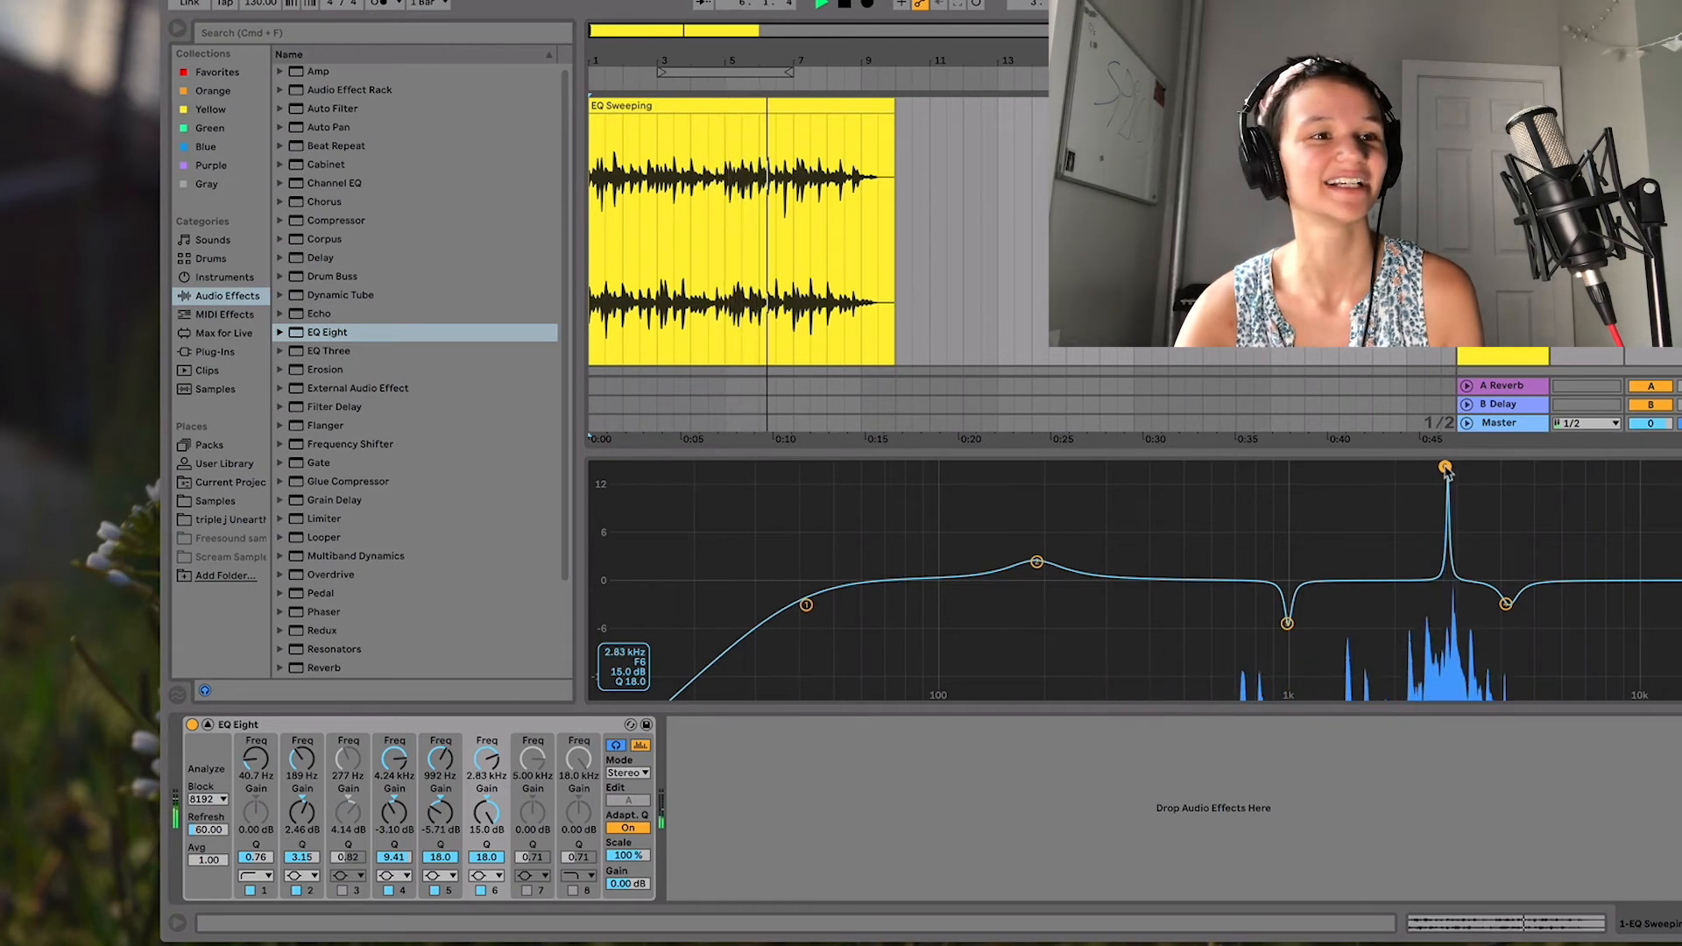
drag(1445, 466, 1445, 617)
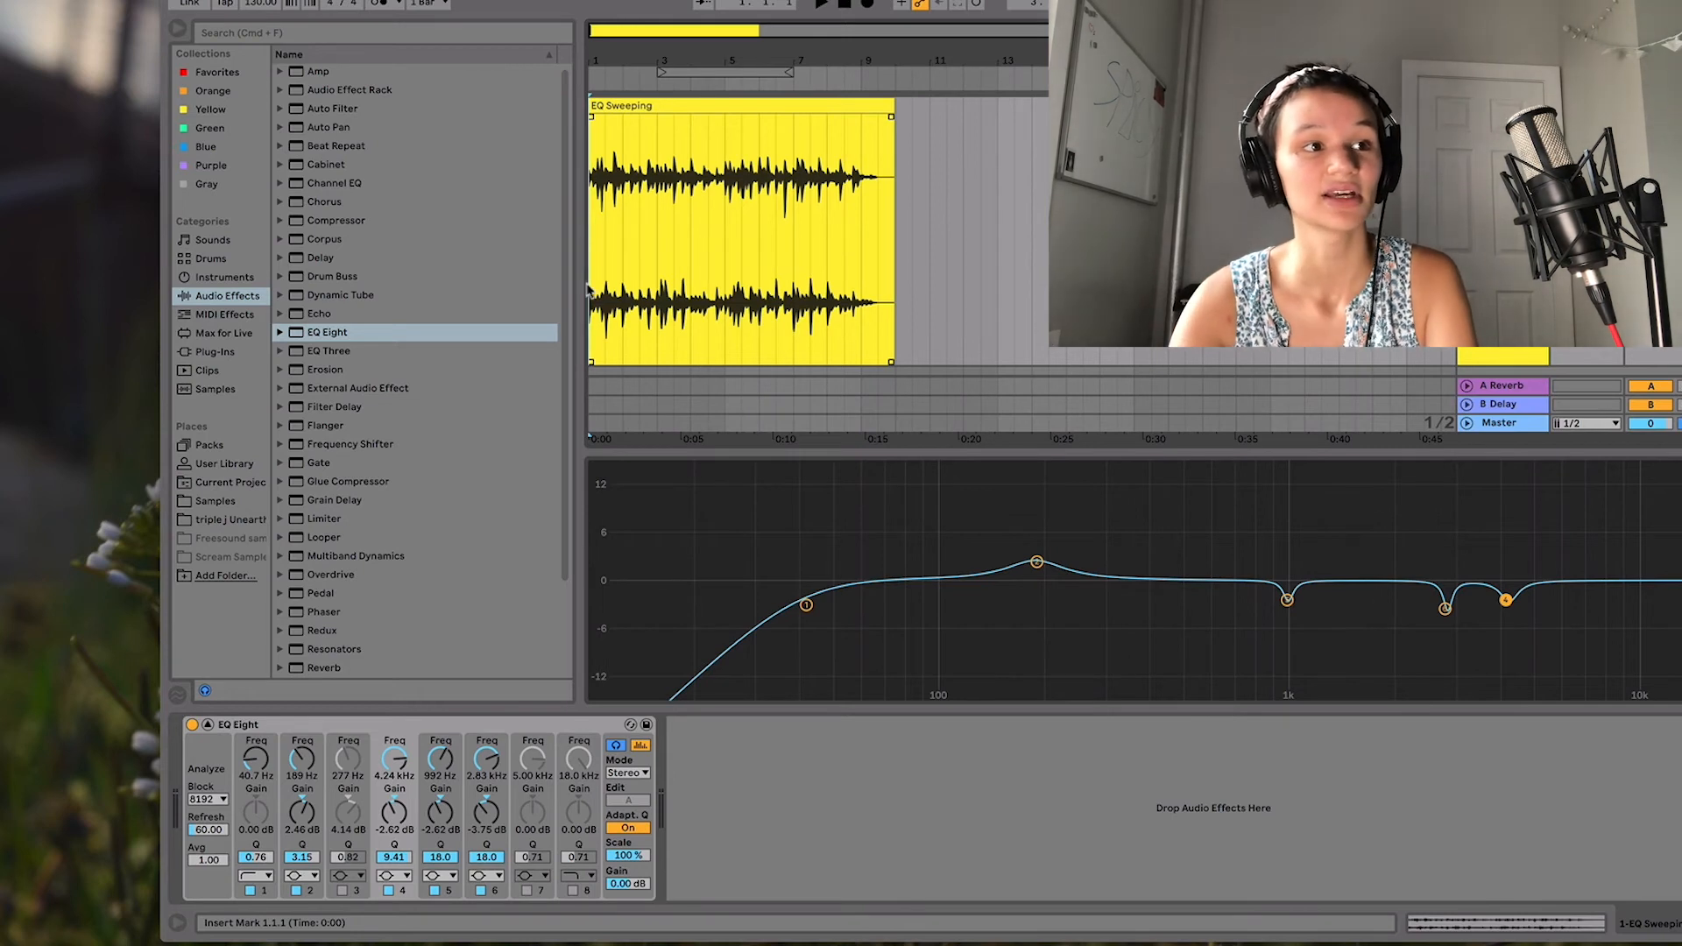
Compare the clip with the whole EQ Eight bypassed and enabled during playback from the start, leaving the device on and the clip deselected.
click(192, 725)
click(192, 725)
click(192, 726)
click(192, 726)
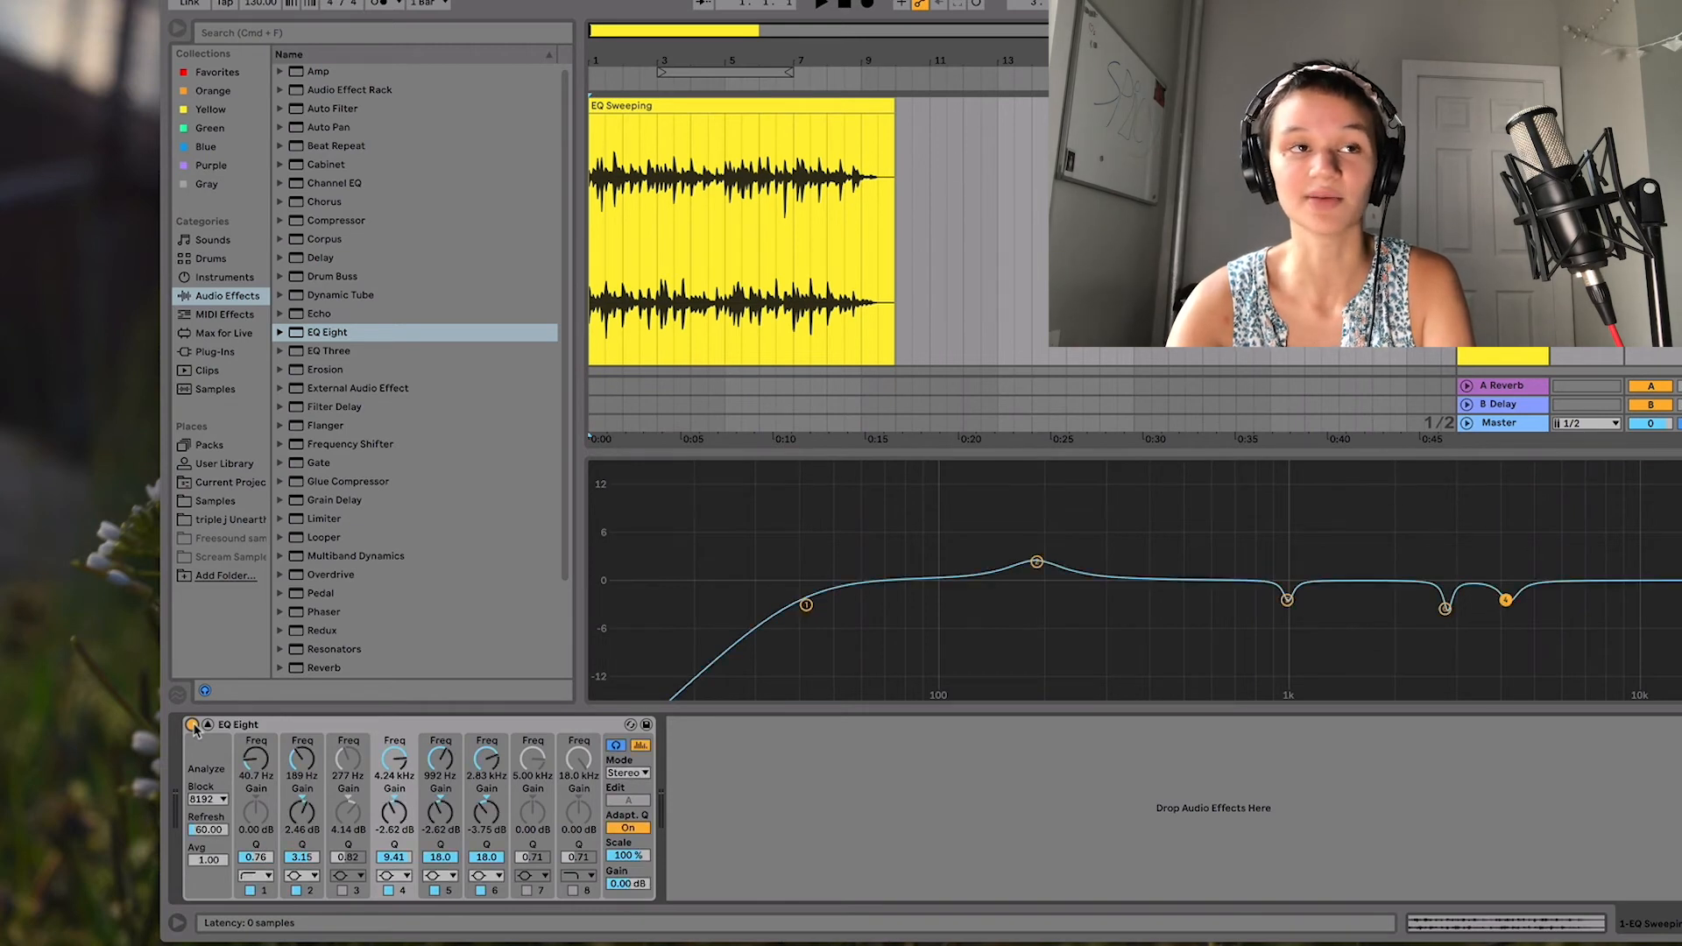
click(192, 726)
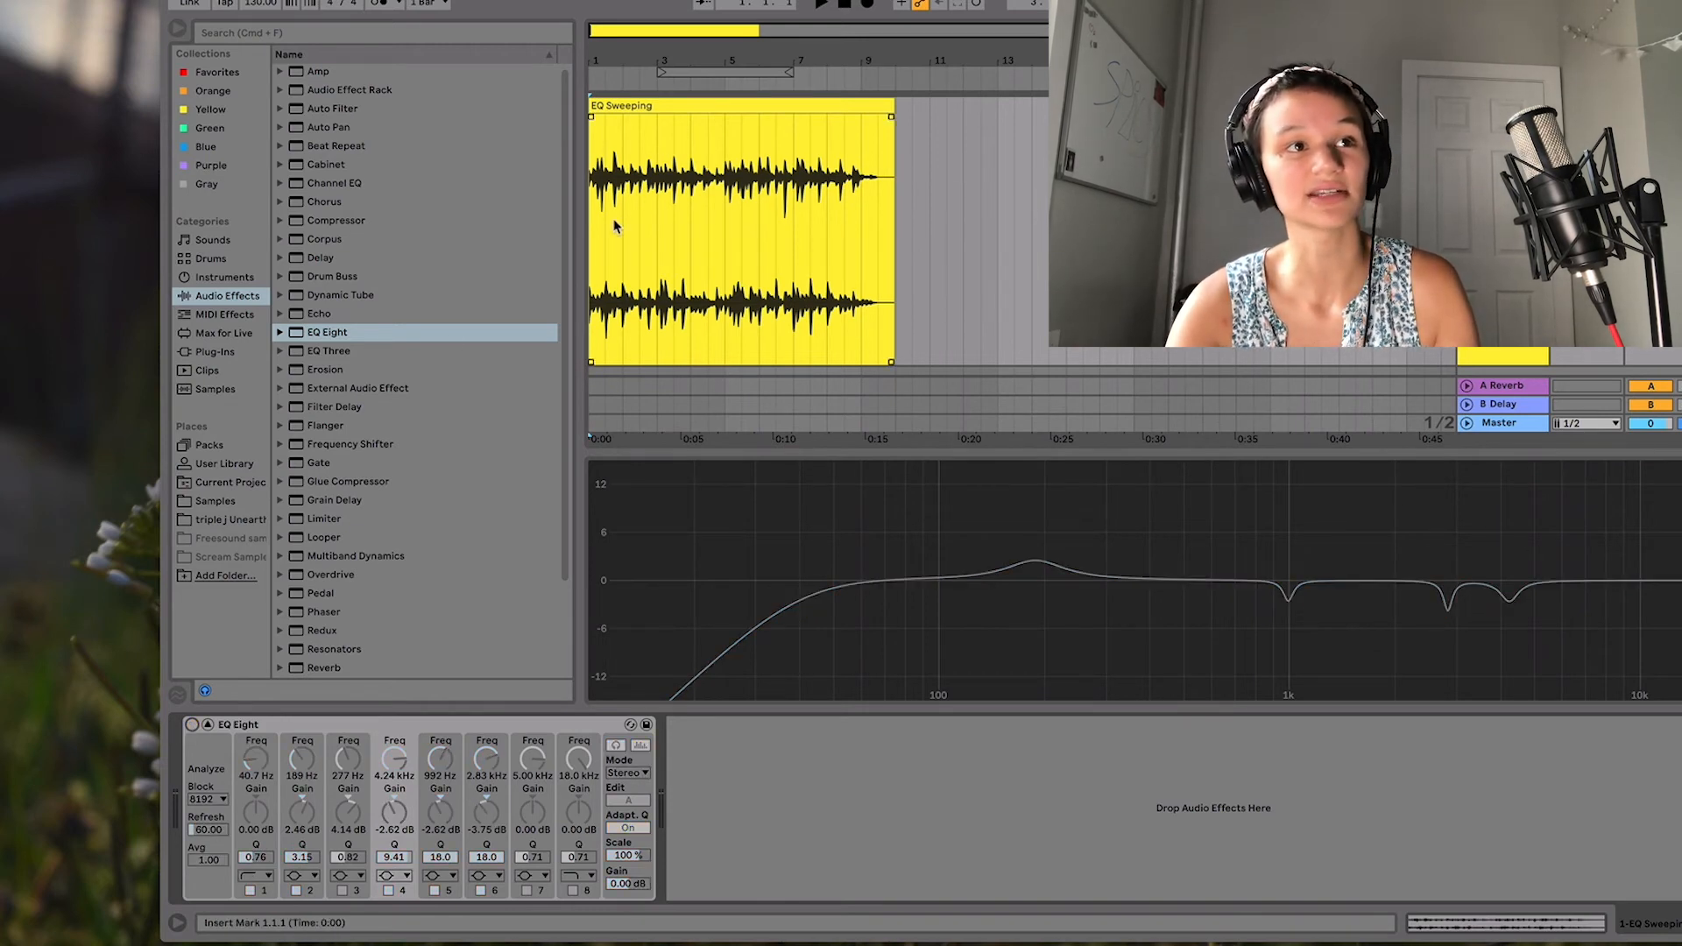
key(space)
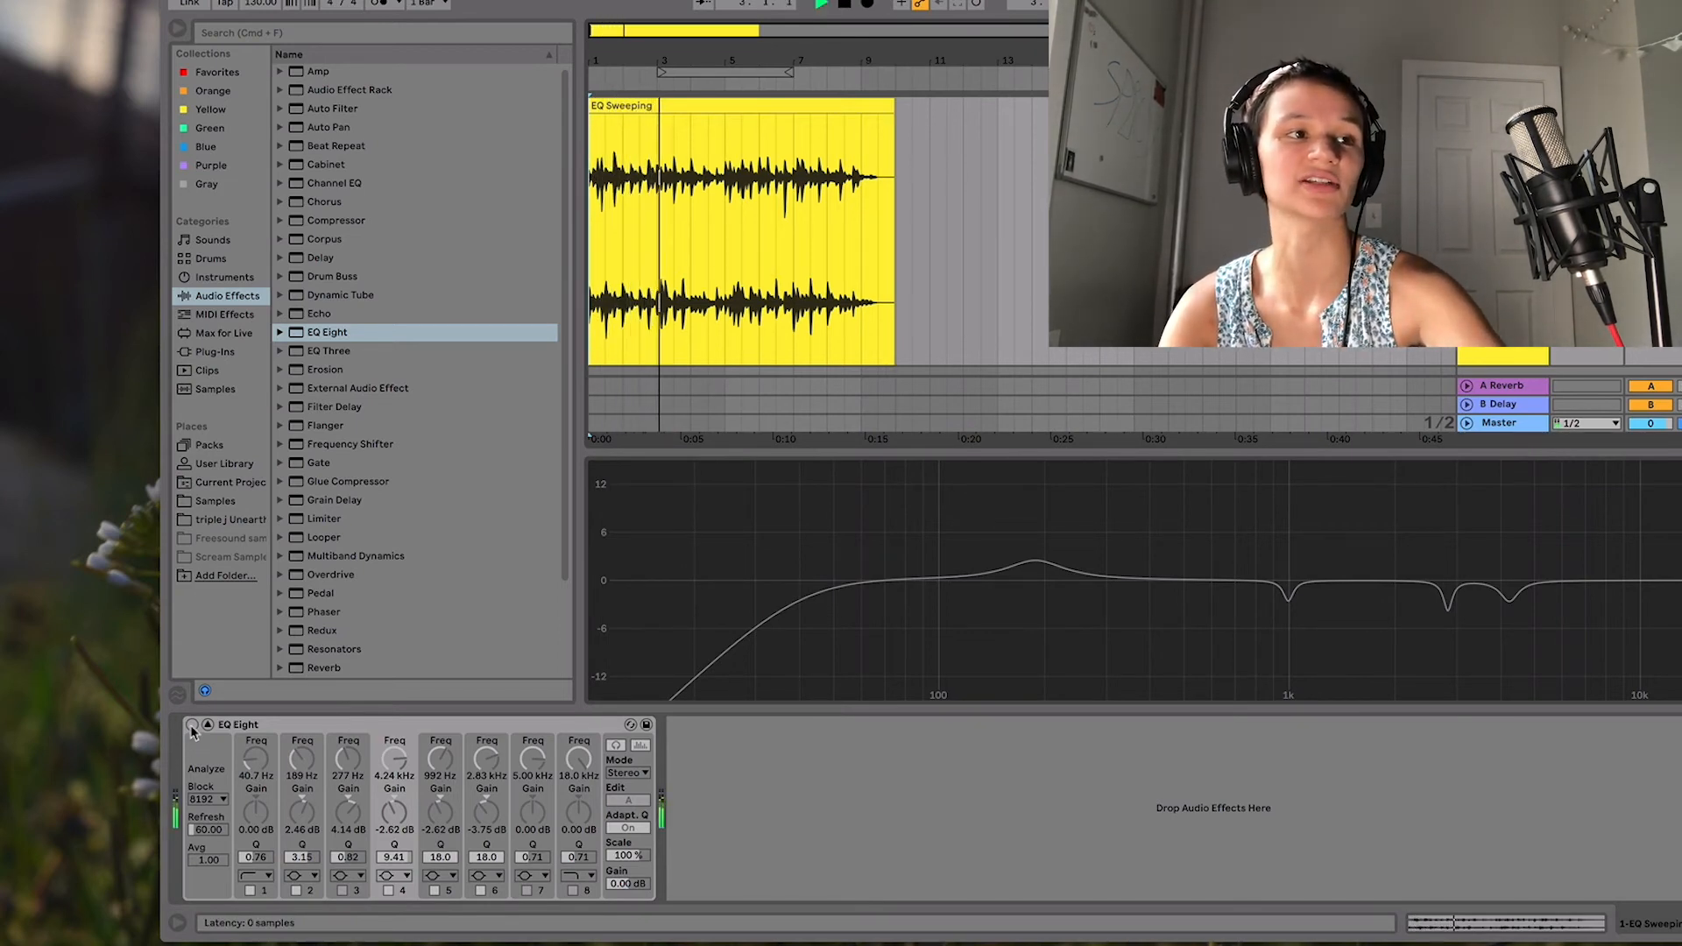
click(192, 726)
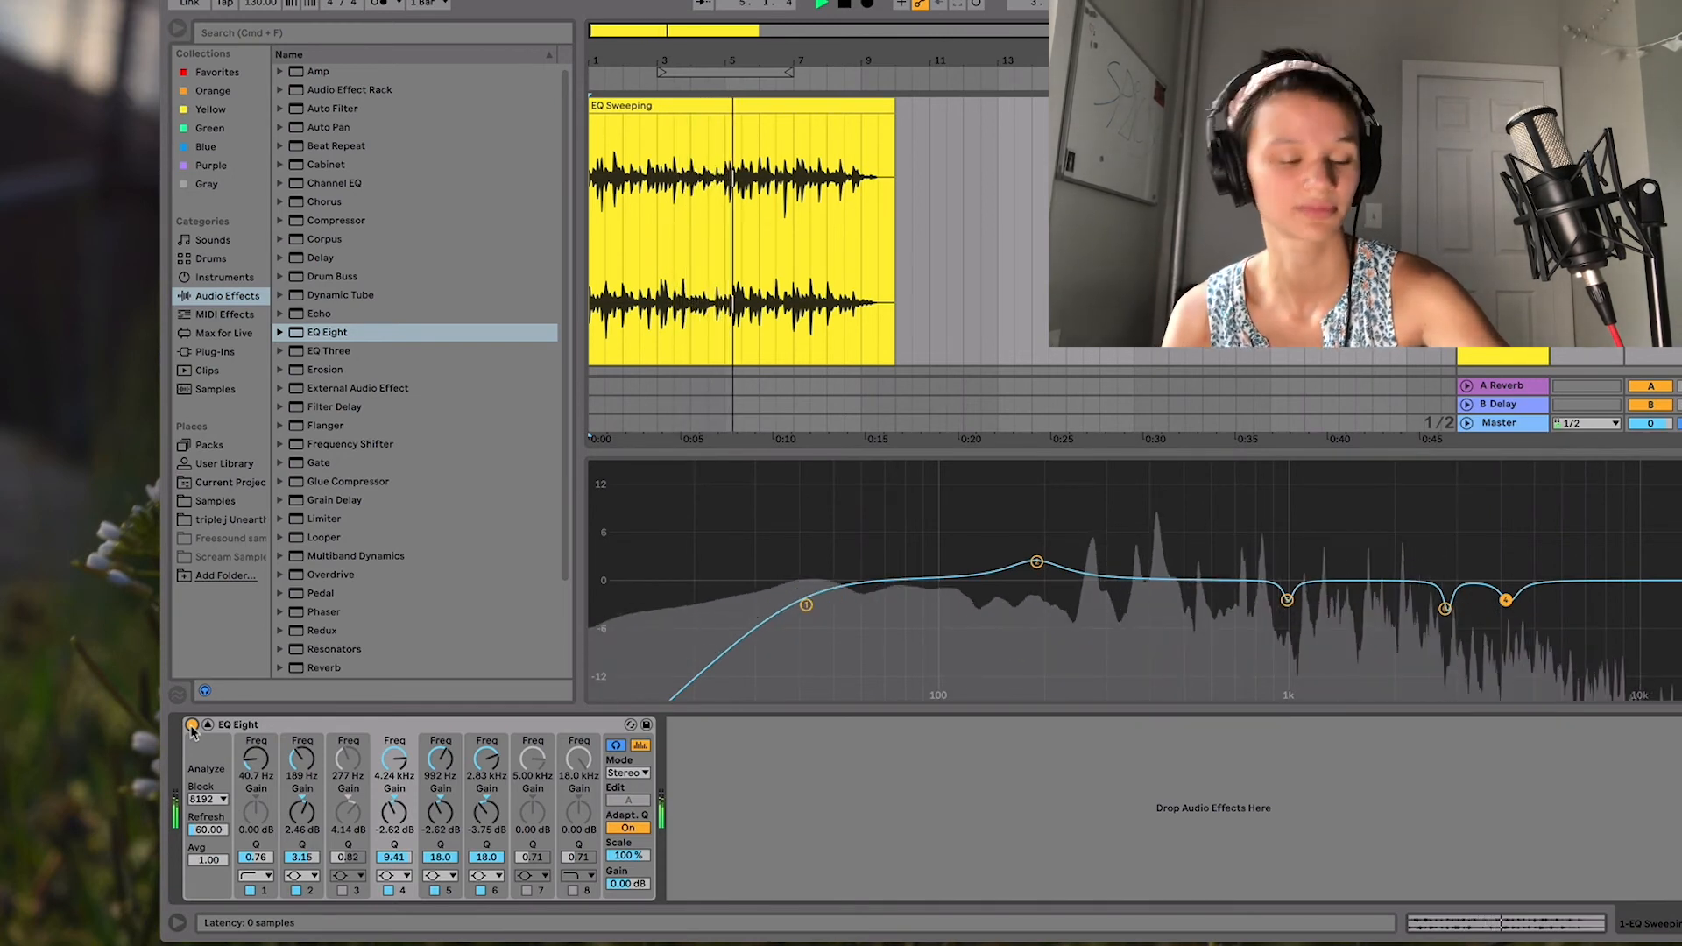
key(space)
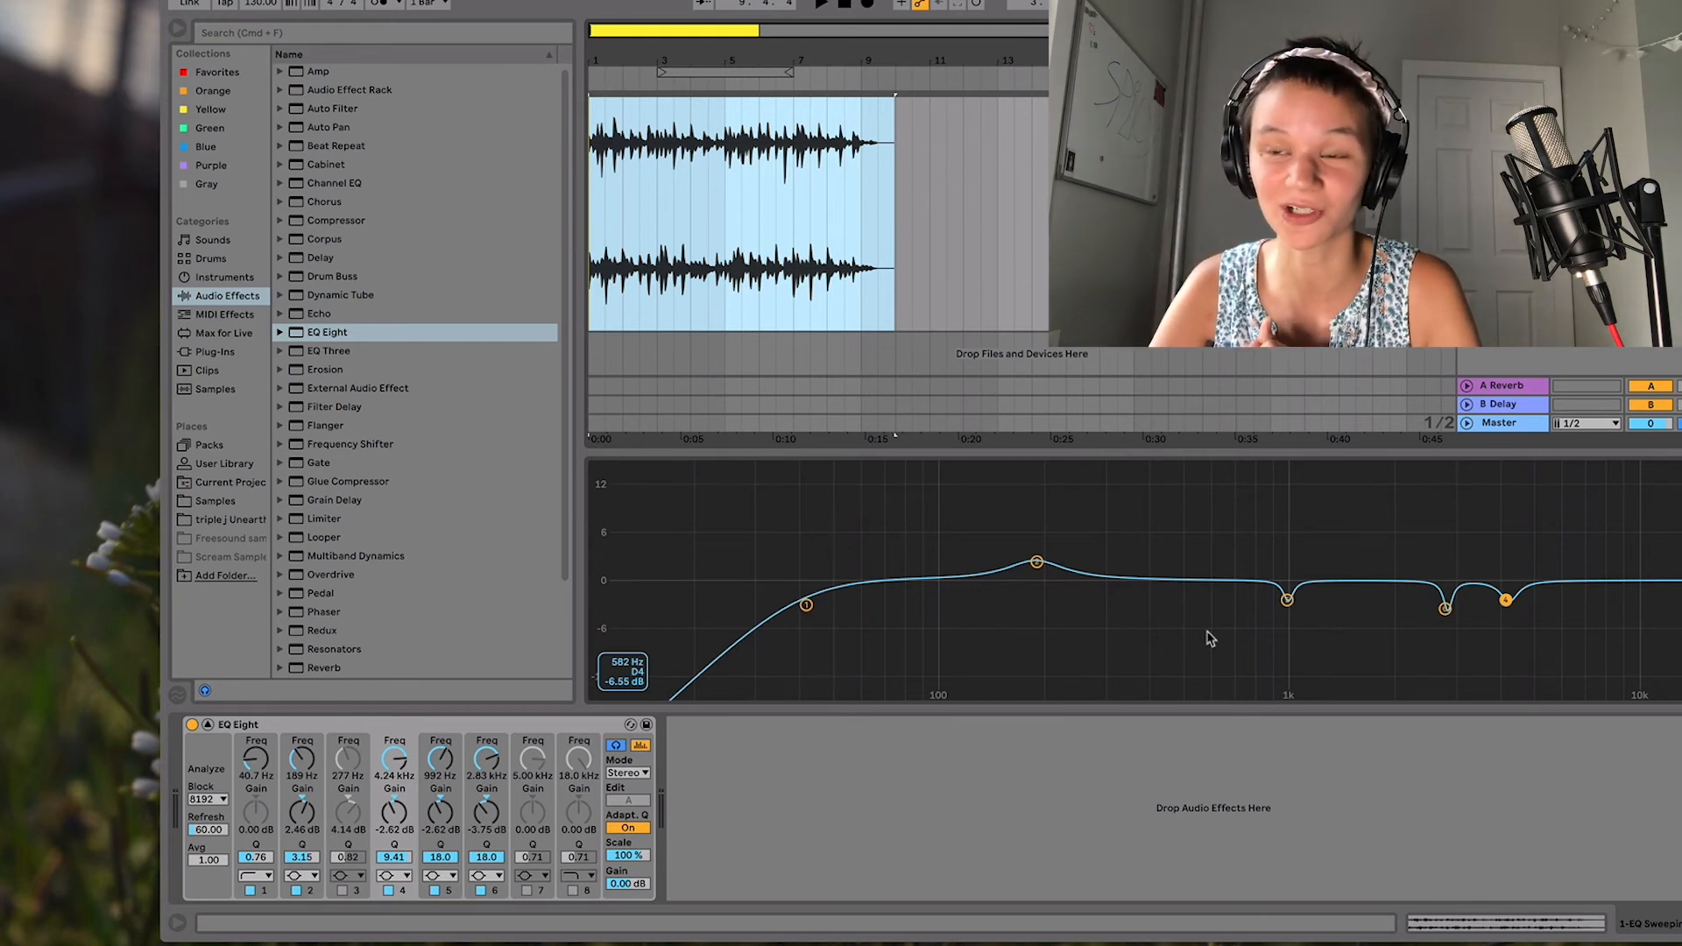
click(914, 278)
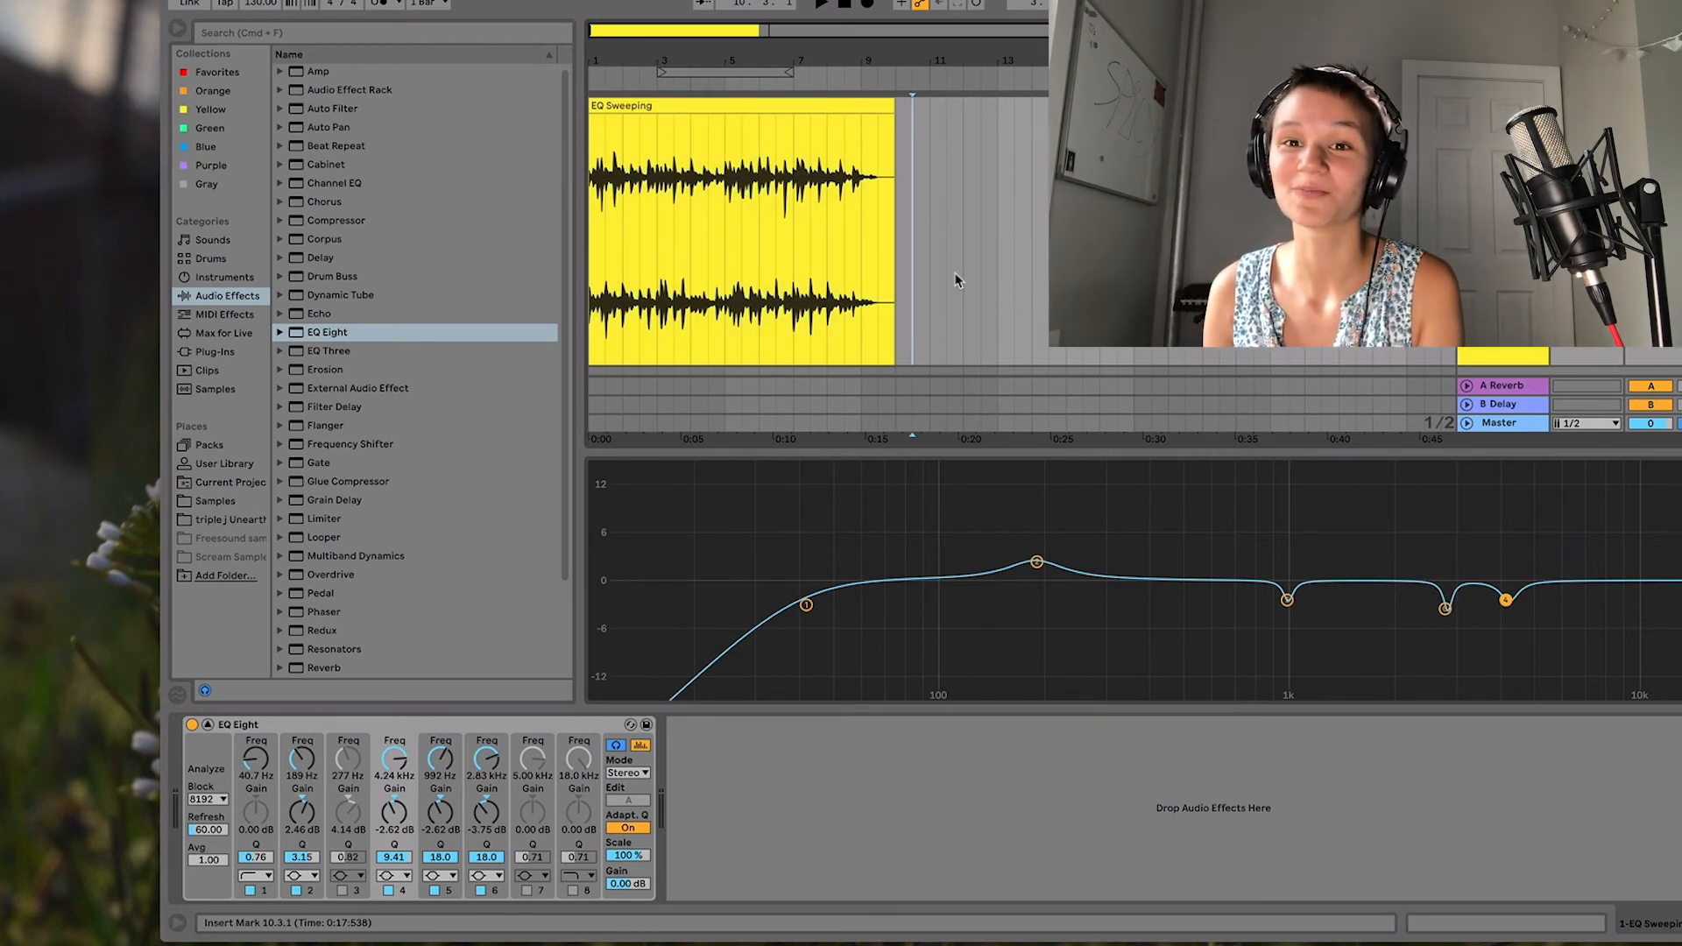